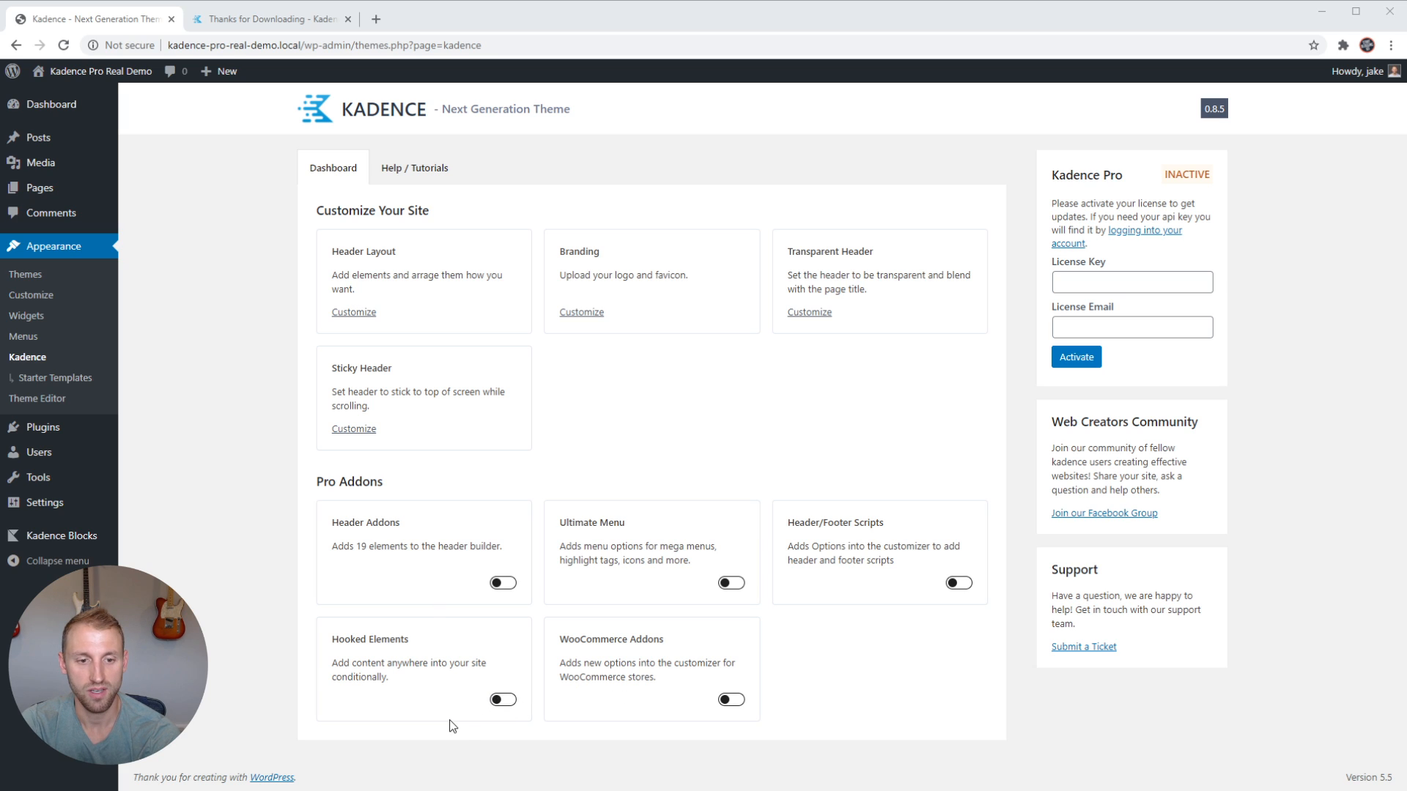
# Enable the Hooked Elements pro addon for the Kadence theme and open the site's Elements list.
pyautogui.click(503, 702)
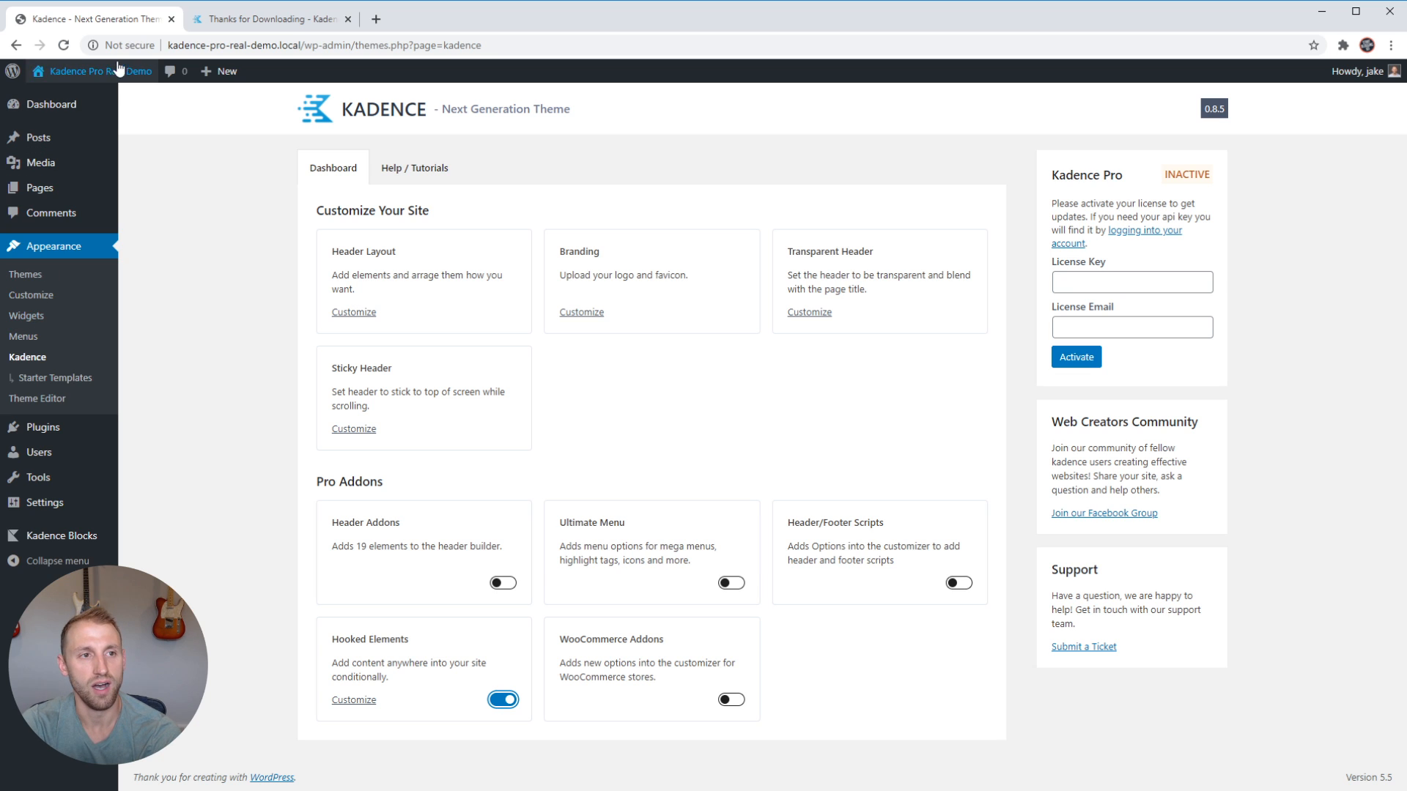
pyautogui.click(64, 47)
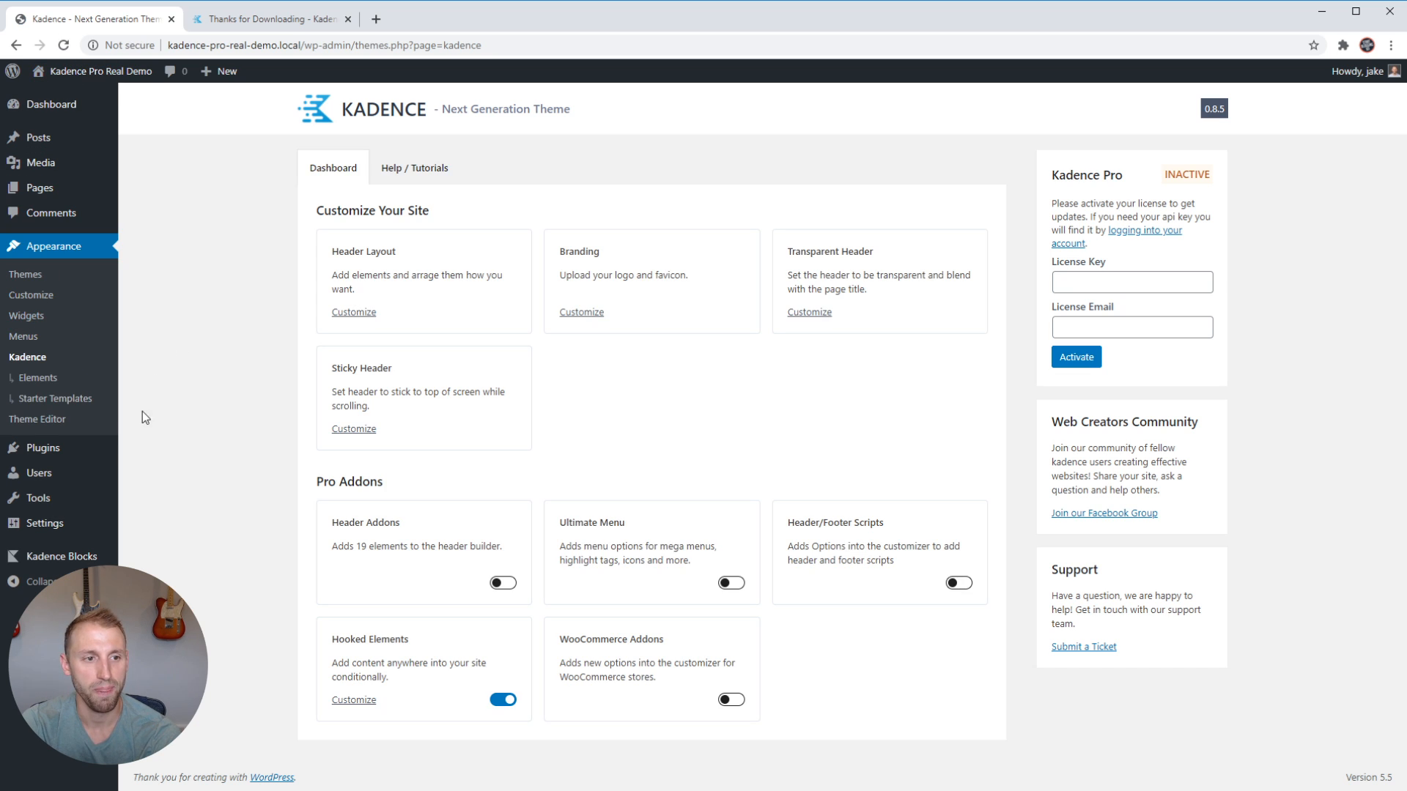
pyautogui.click(44, 384)
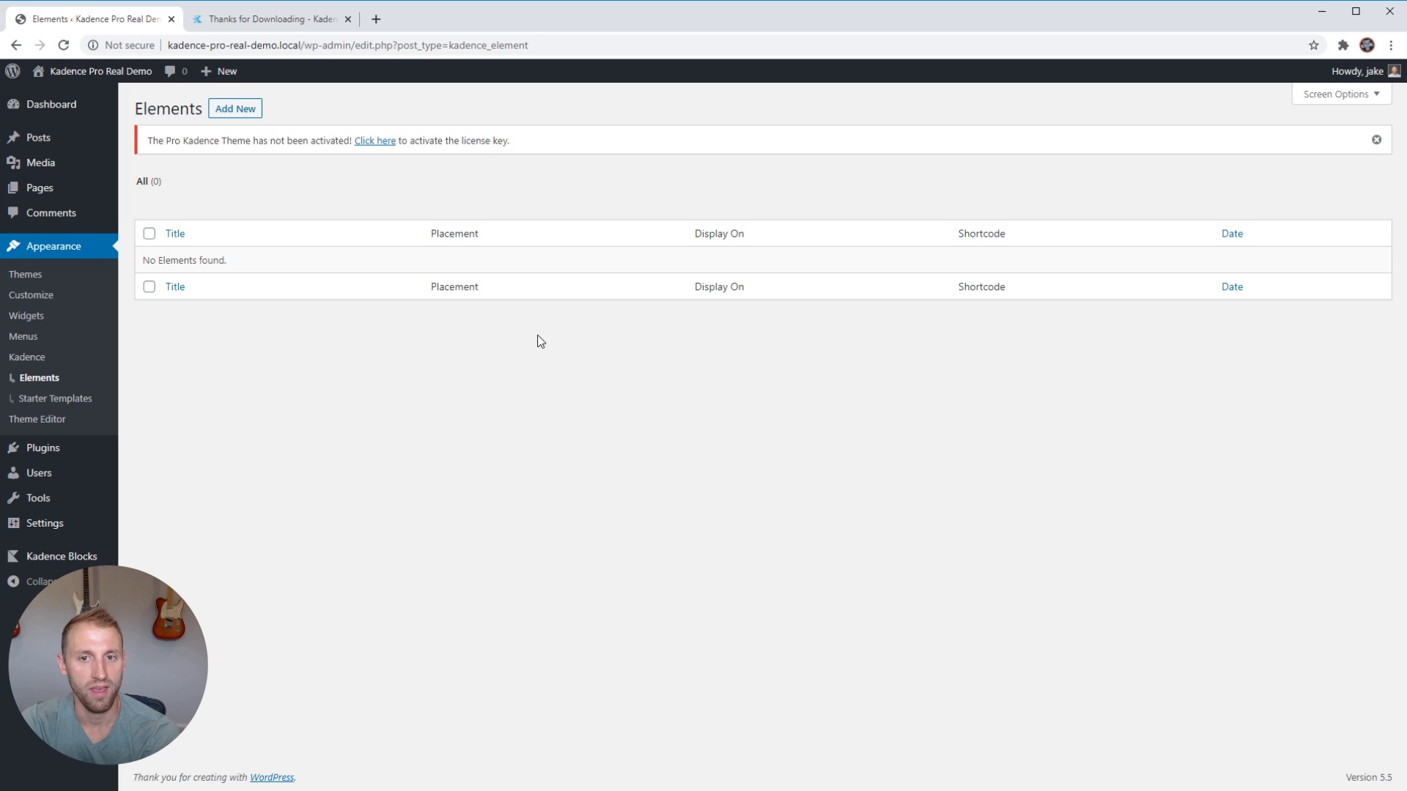
# Create a new element of the Default type and title it "Affiliate Disclosure".
pyautogui.click(237, 110)
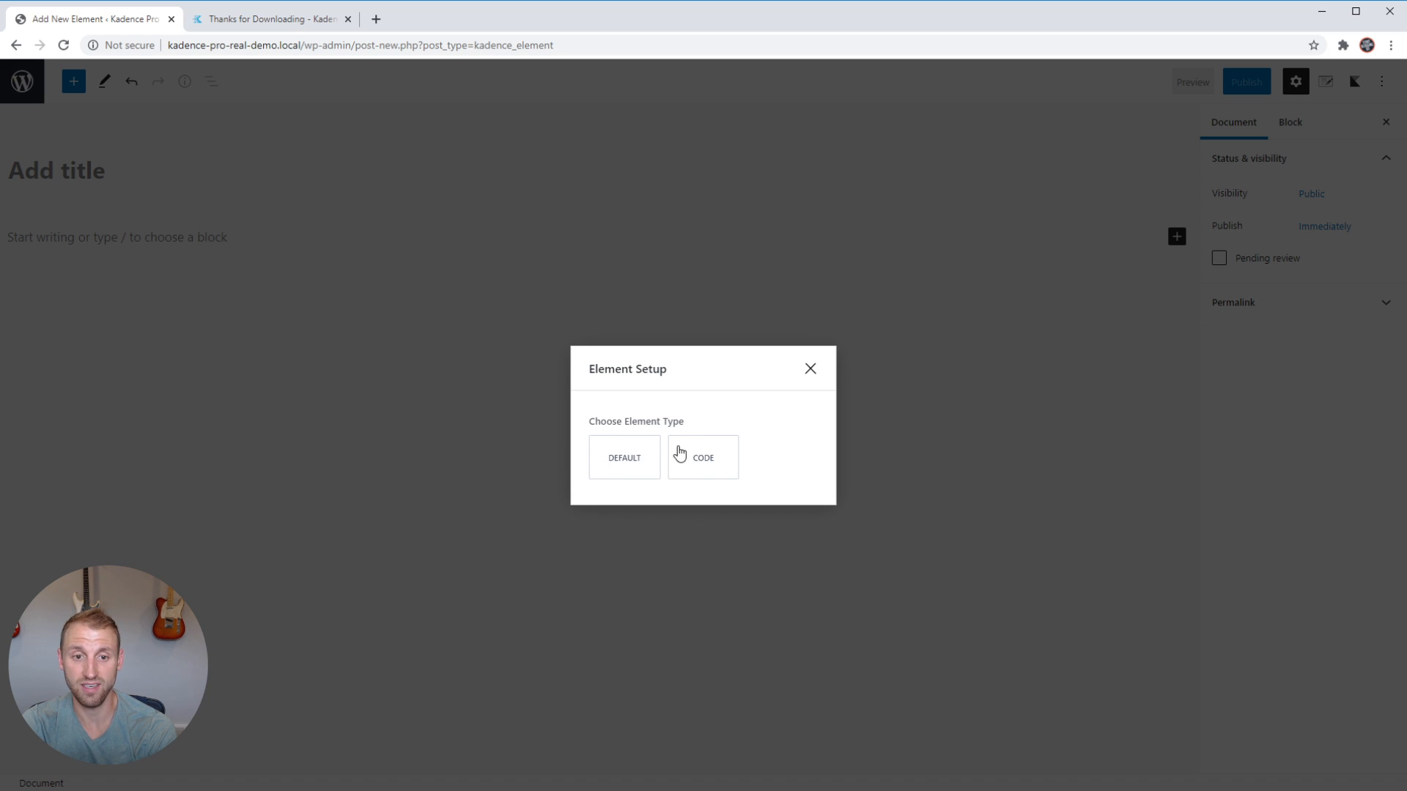
pyautogui.click(624, 462)
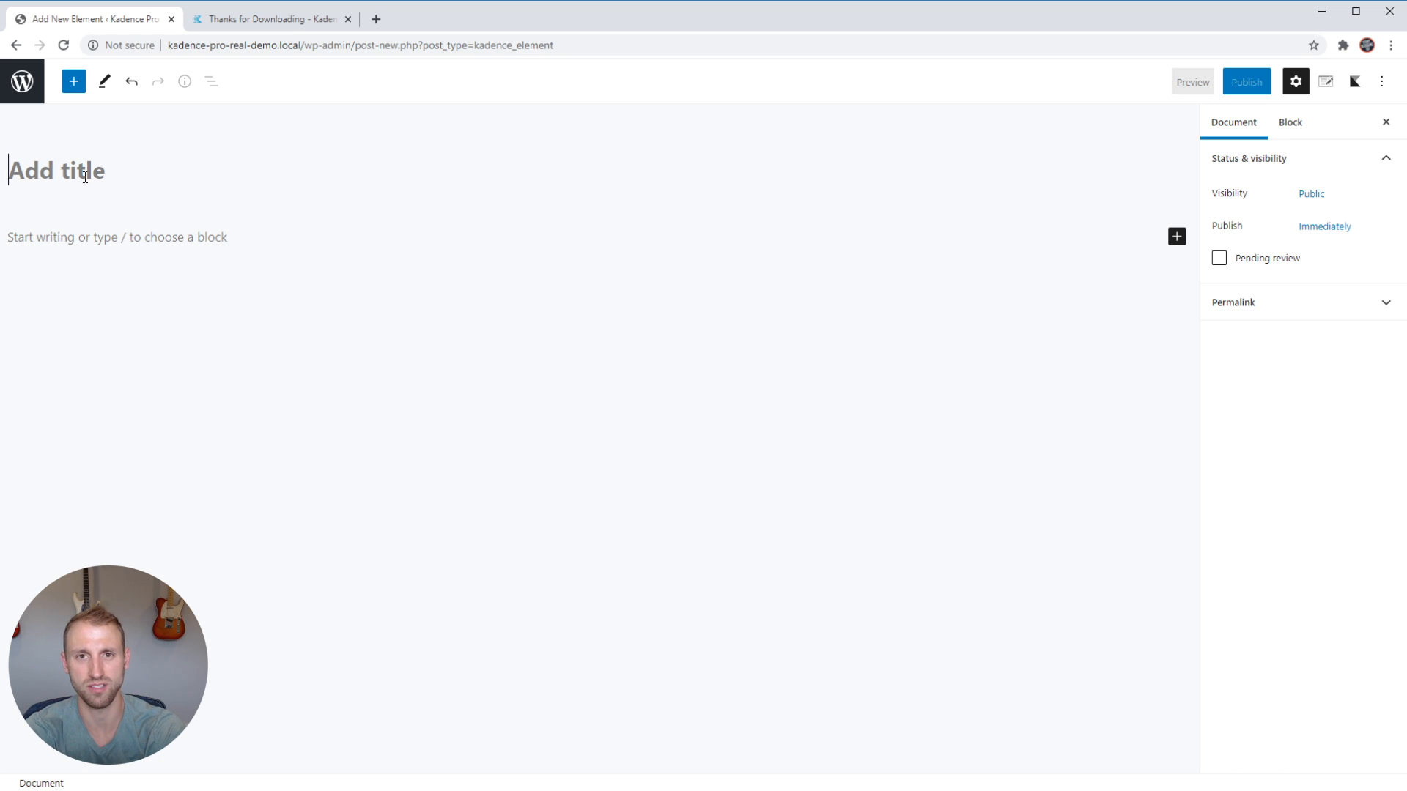
pyautogui.write('Aff')
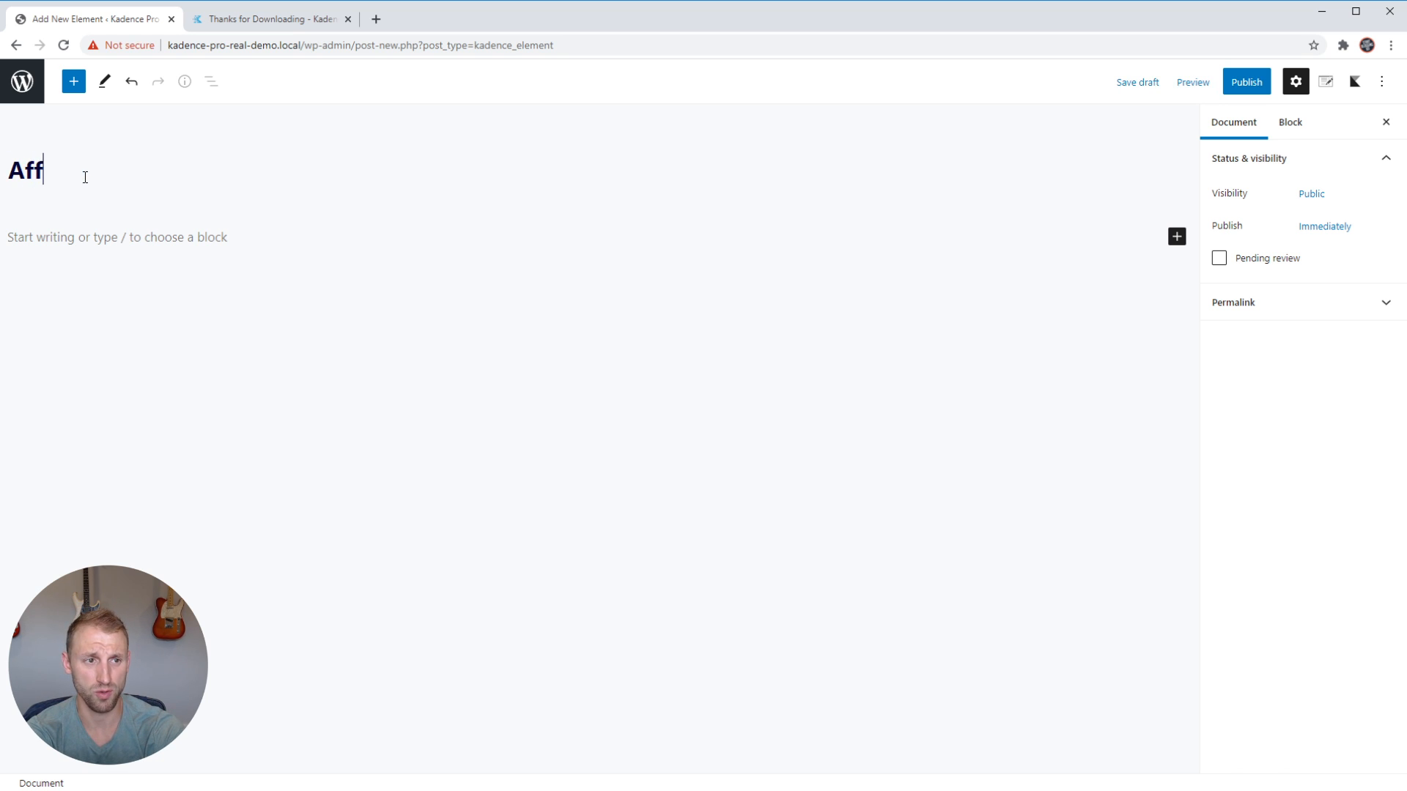
pyautogui.write('iliate Disclosure')
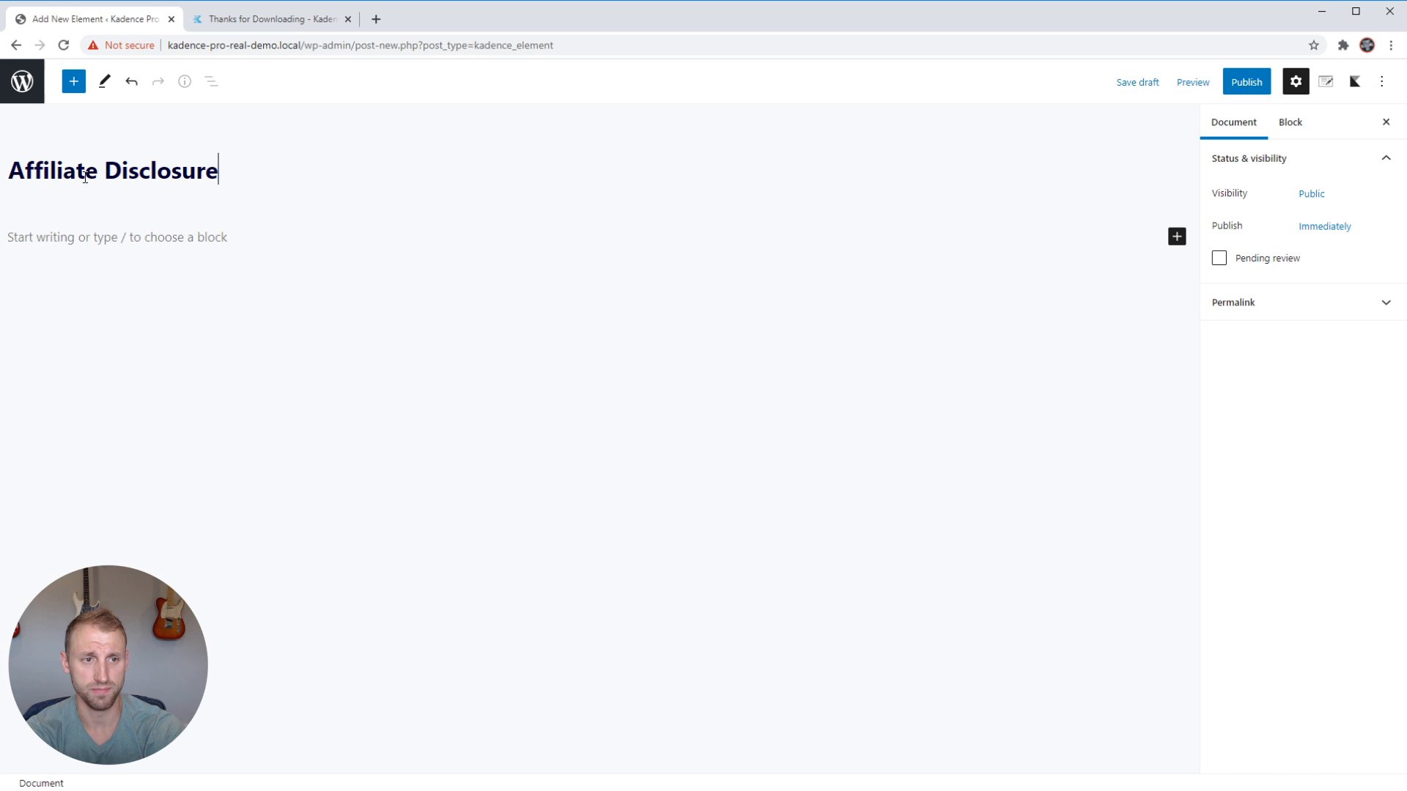
# Write the paragraph "Smart Home is supported by its readers. If you purchase through a link on my site, I may earn a commission. Learn more".
pyautogui.click(173, 224)
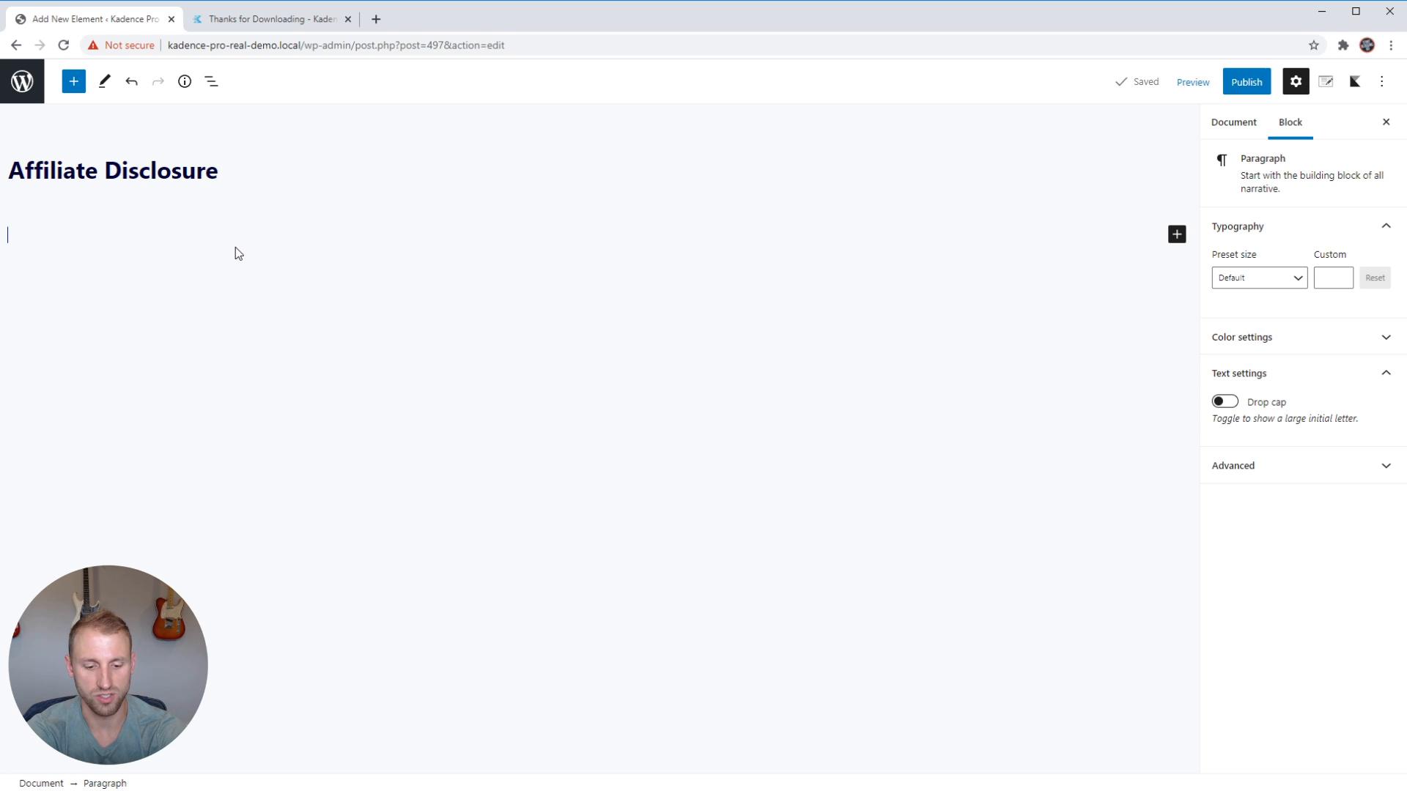
pyautogui.write('Smart Home ')
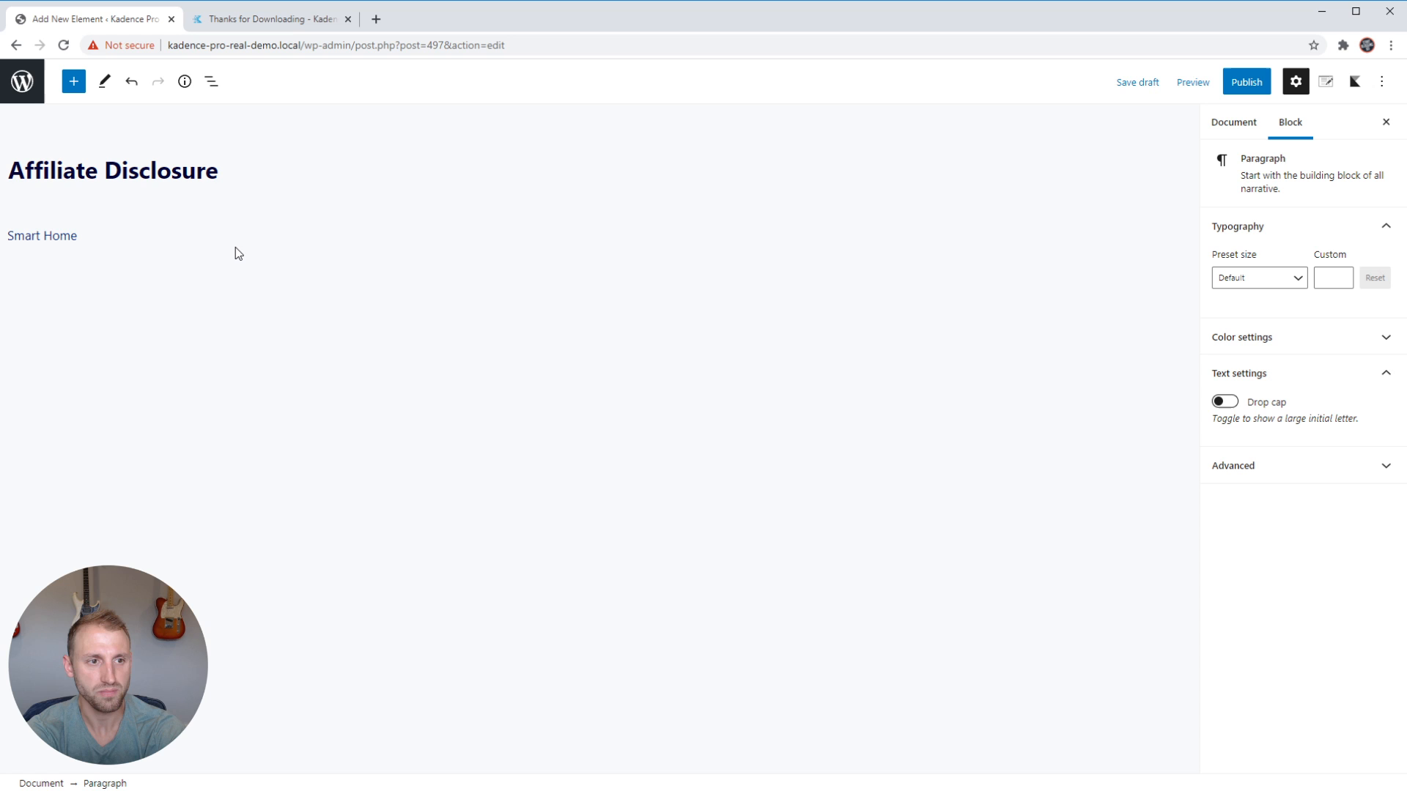
pyautogui.write('is ')
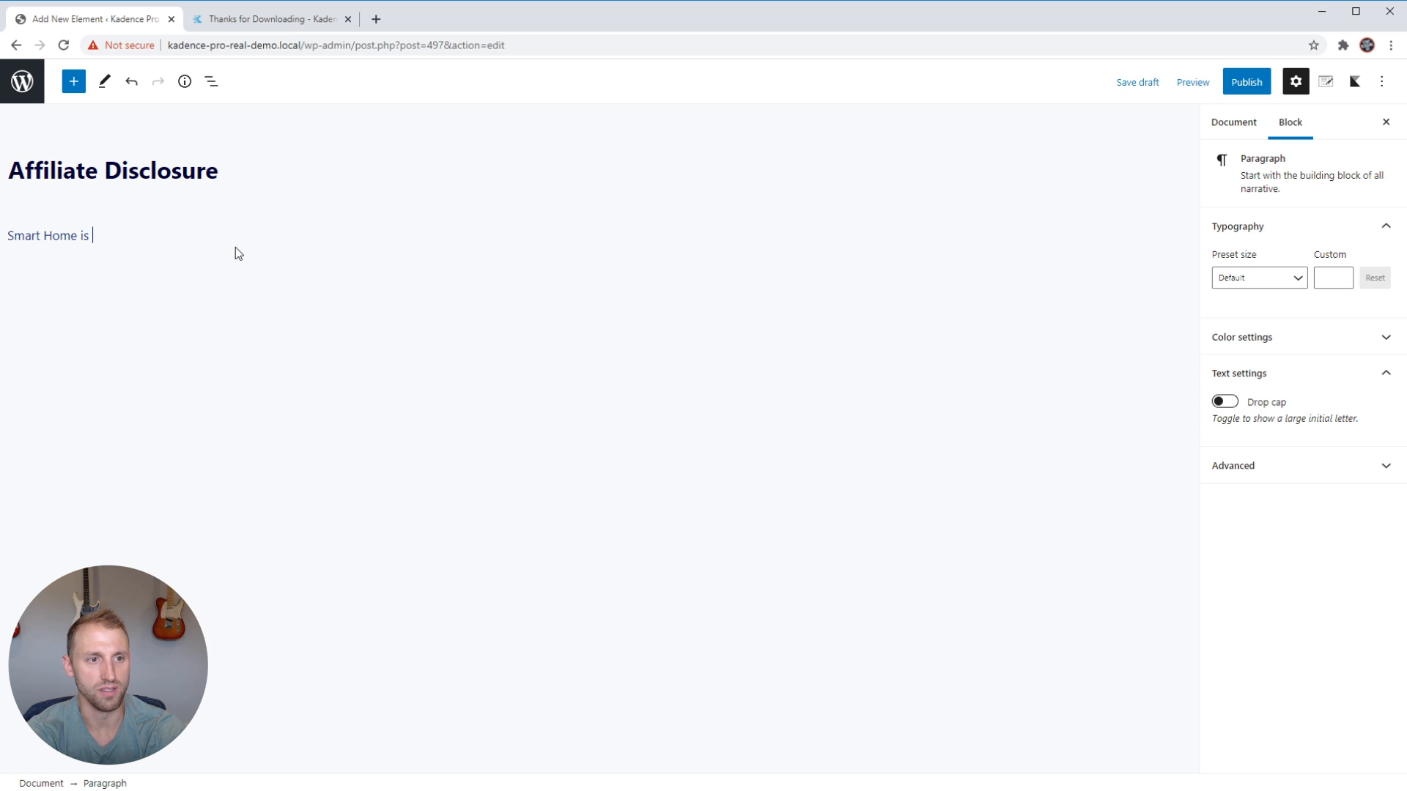
pyautogui.write('supported by its r')
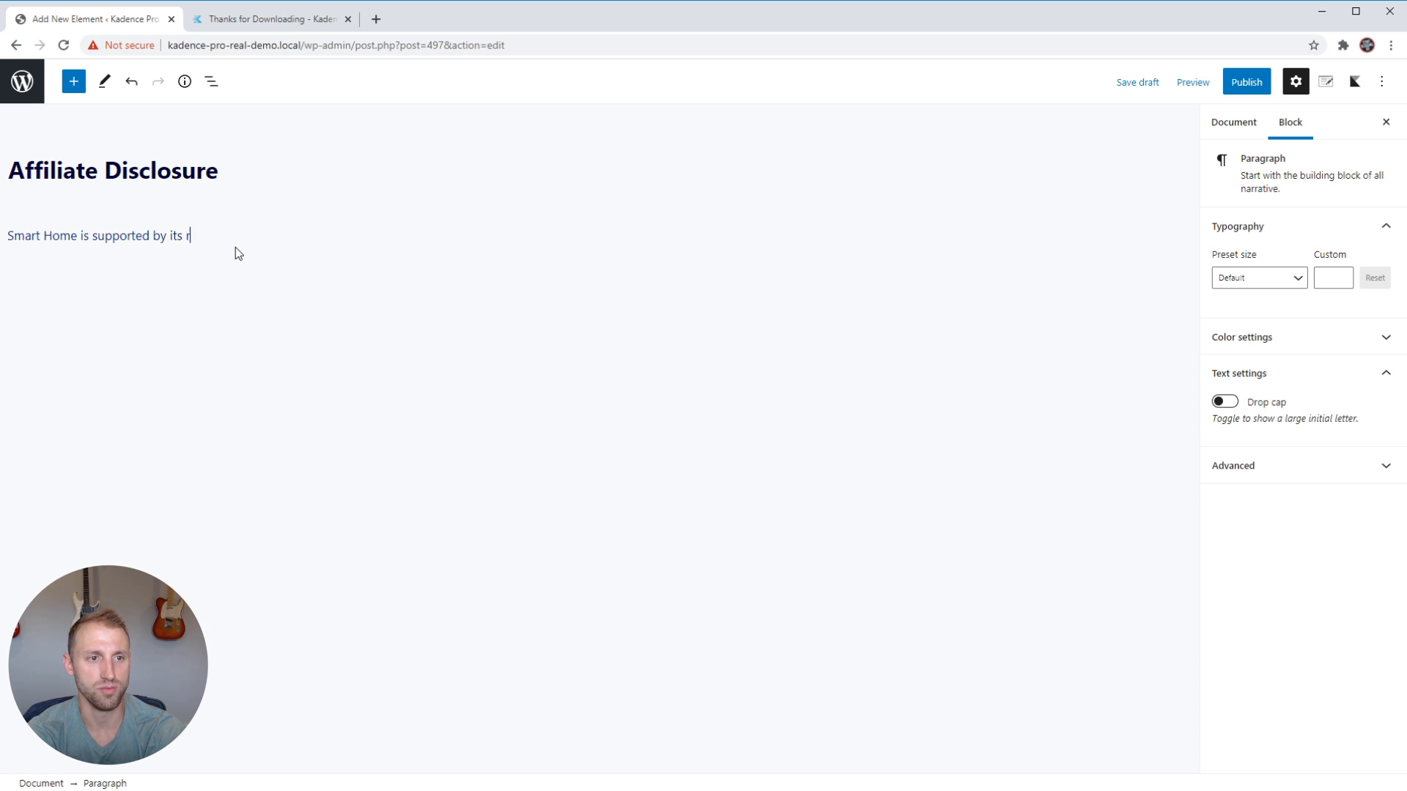
pyautogui.write('eaders. If you pu')
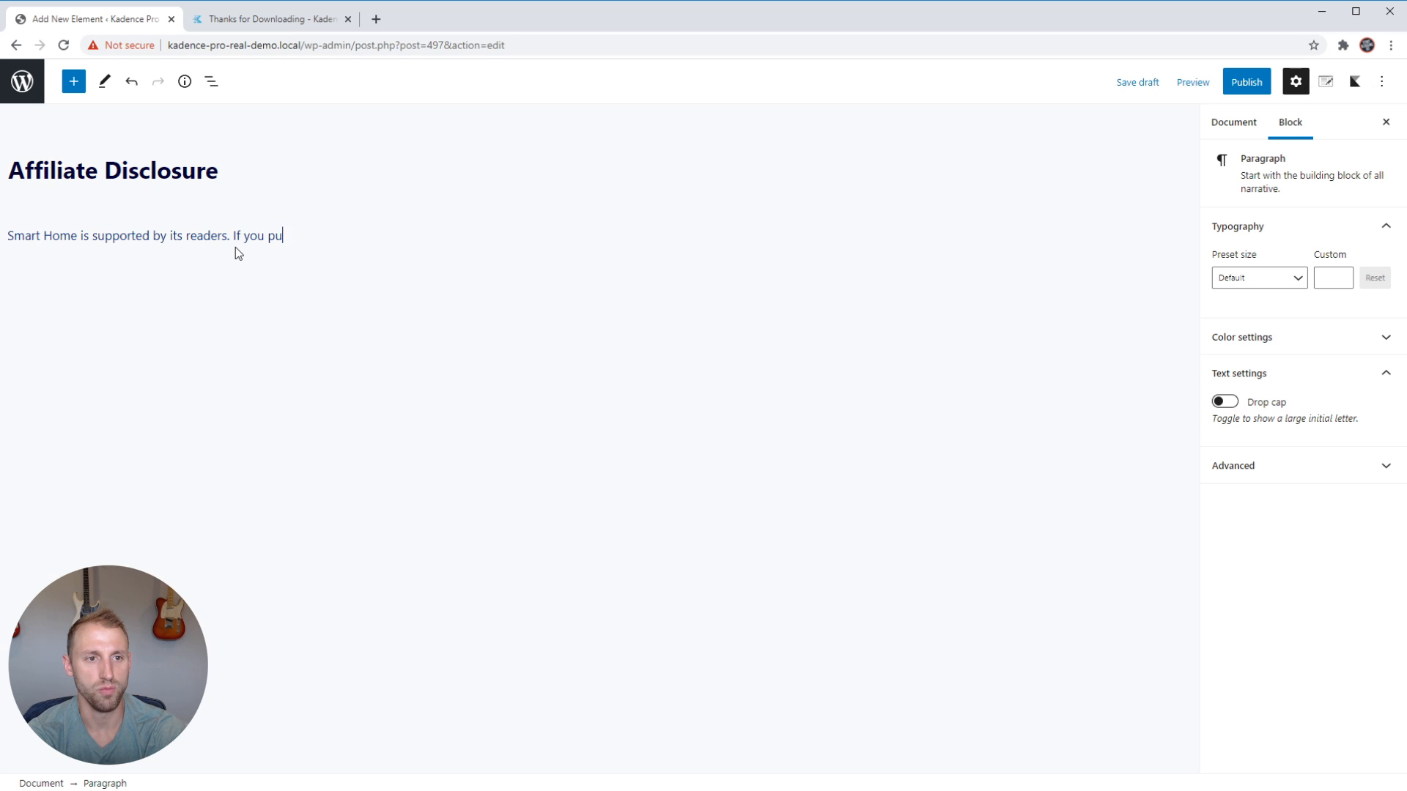
pyautogui.write('rchase th')
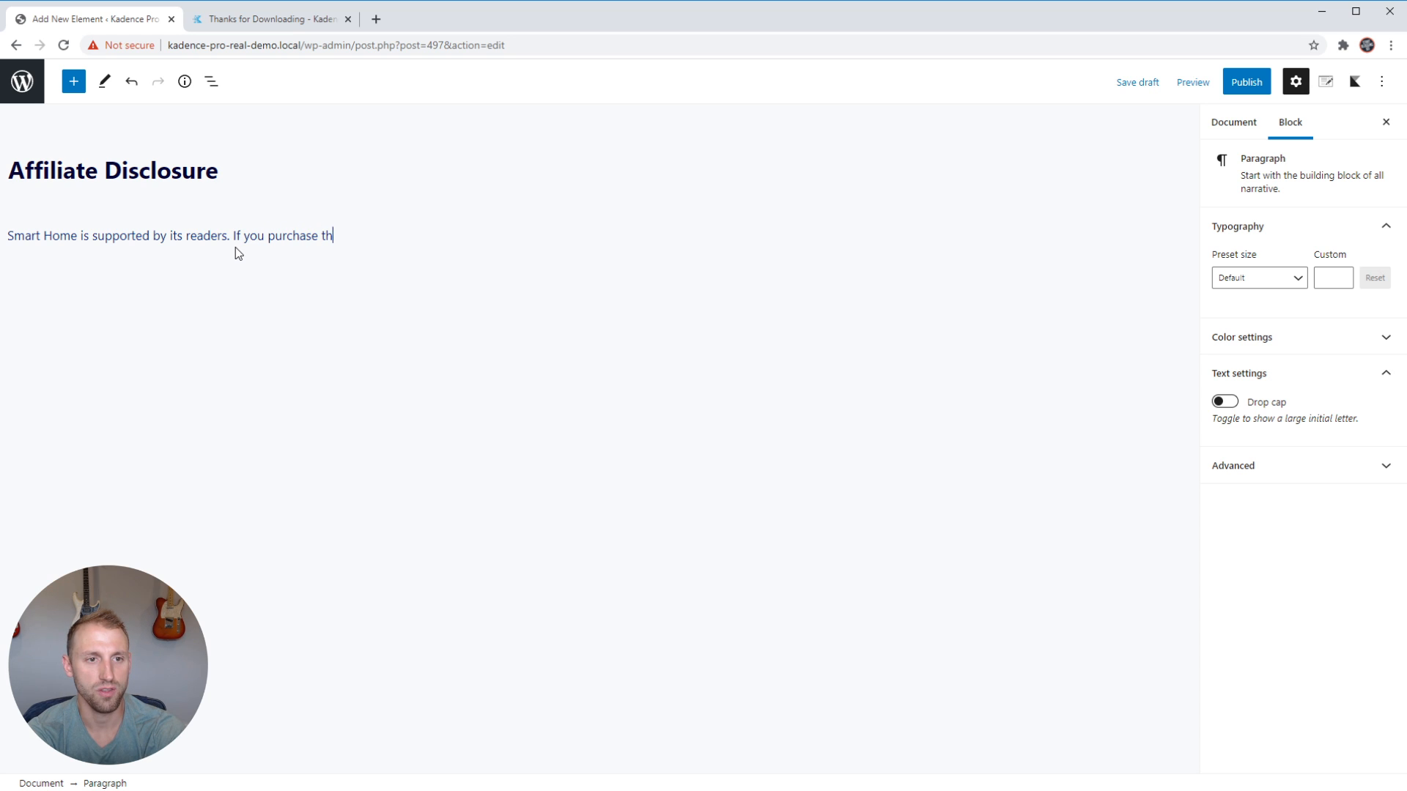
pyautogui.write('rough a link on my ')
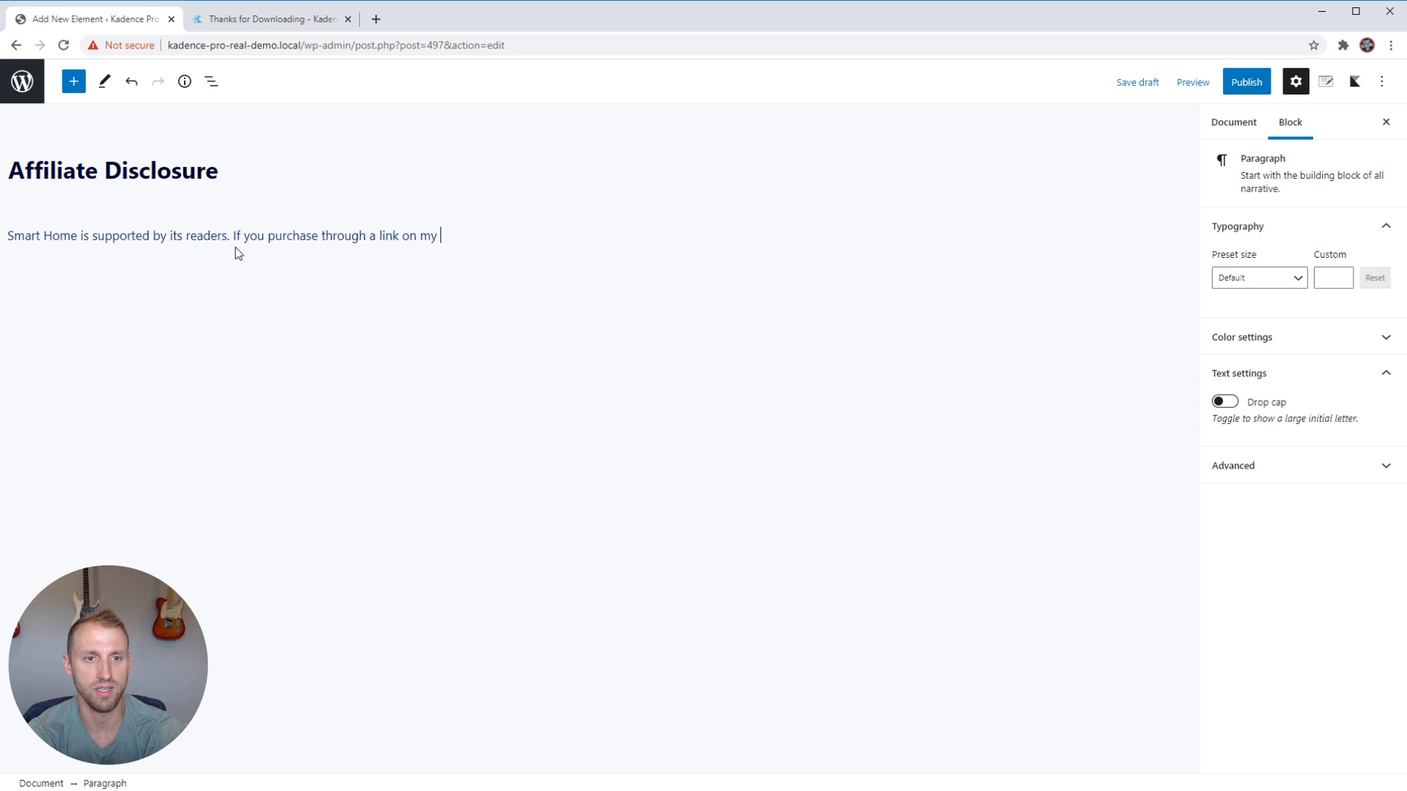
pyautogui.write('site, I may earn a commission.')
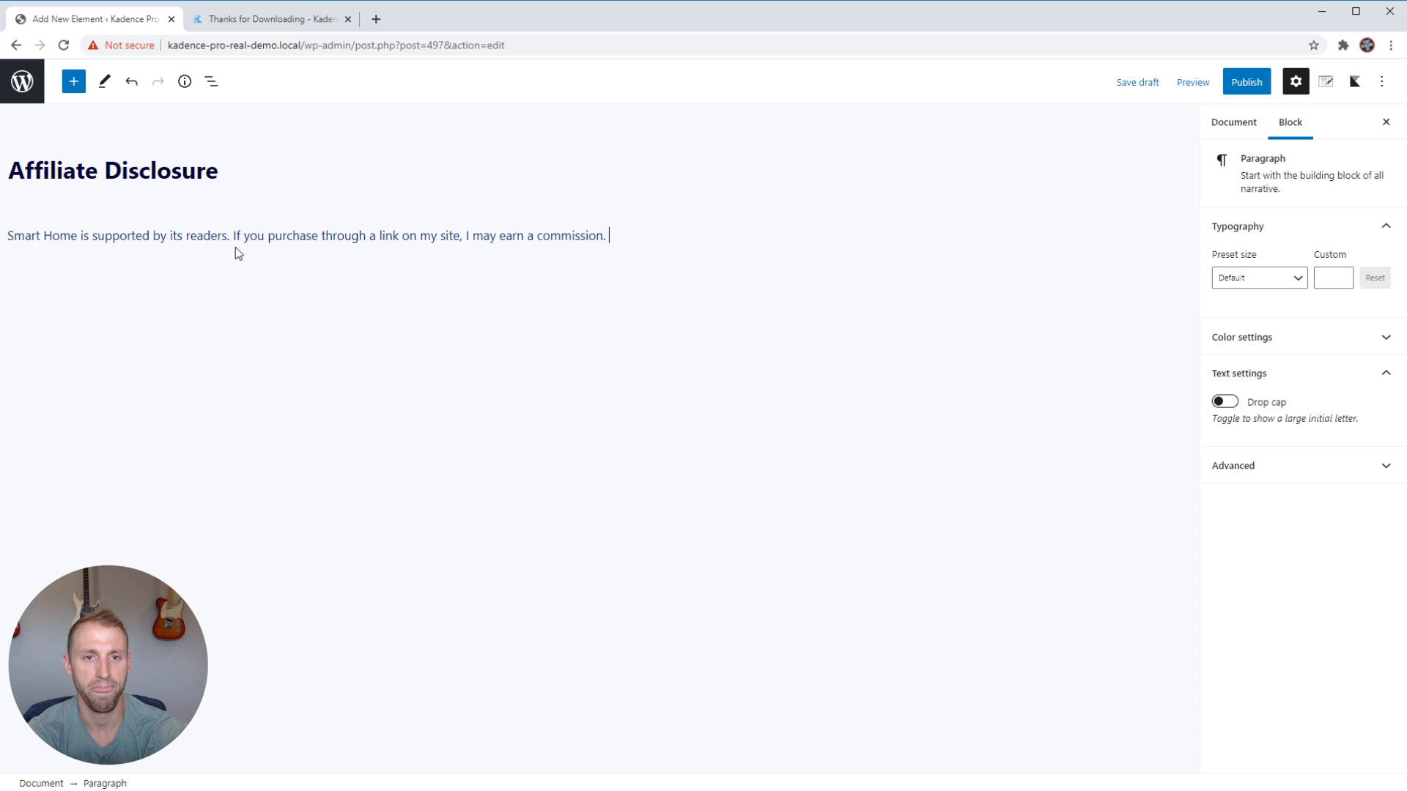
pyautogui.write(' Learn more')
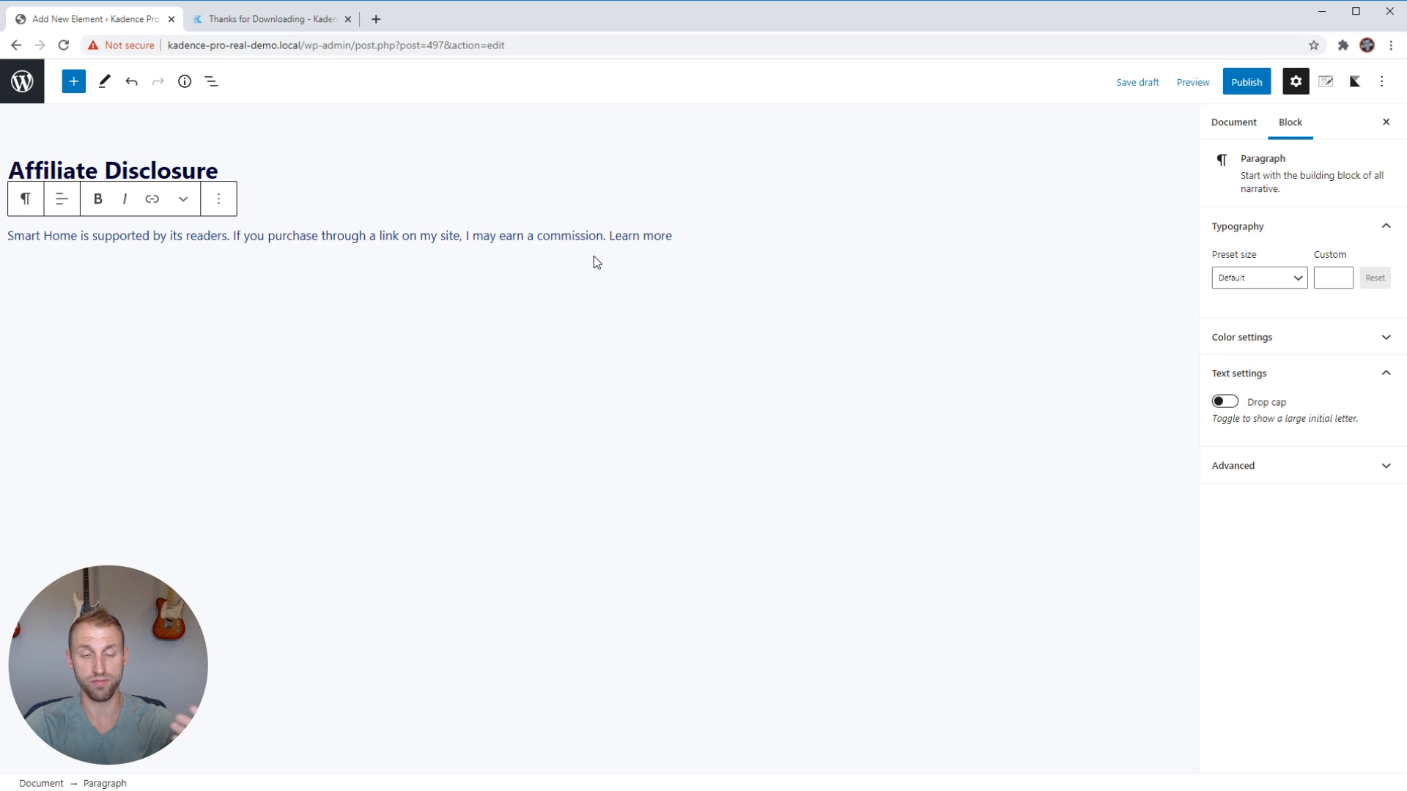
# Link the words "Learn more" at the end of the paragraph to a suggested page, searching for "dis".
pyautogui.click(676, 237)
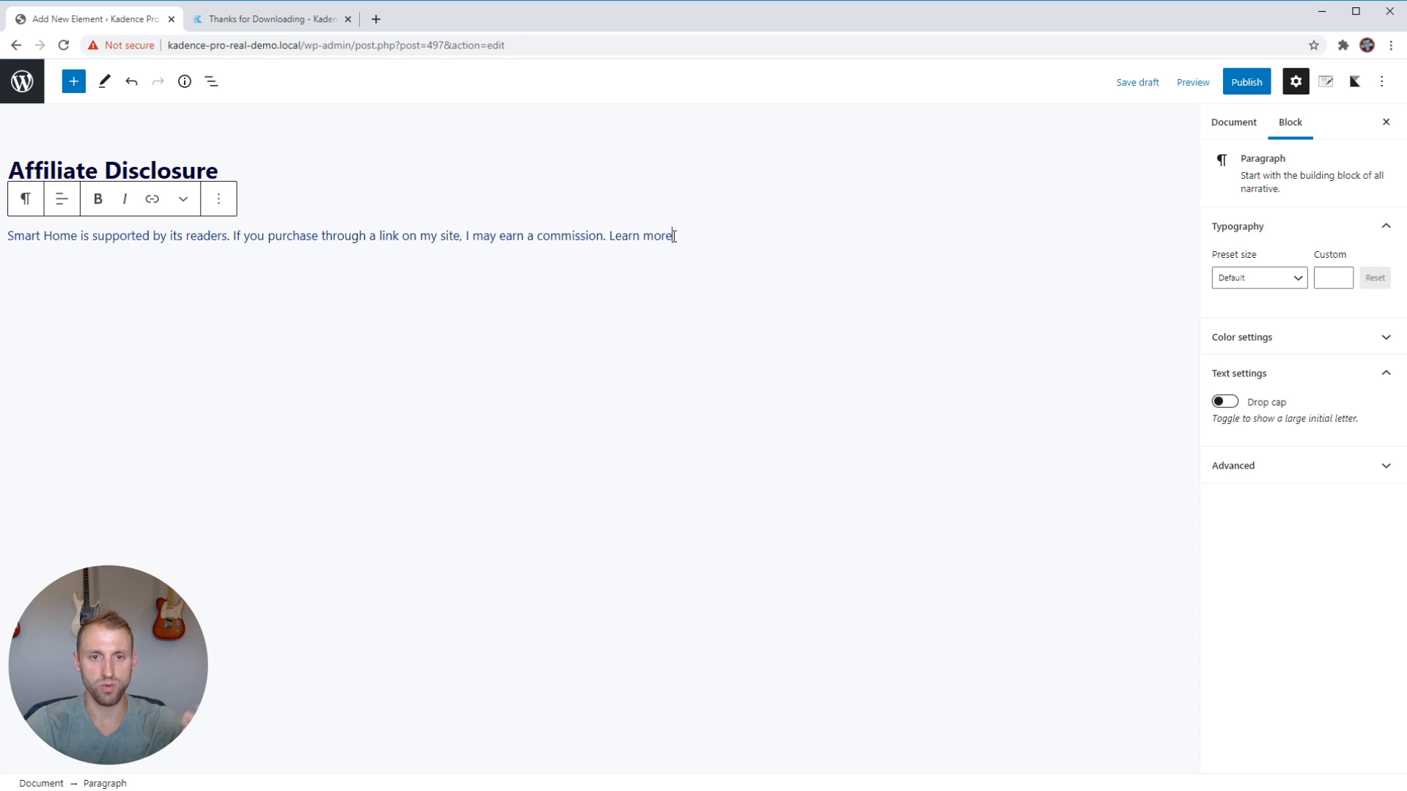
pyautogui.hotkey('ctrl', 'shift', 'Left')
pyautogui.hotkey('ctrl', 'shift', 'Left')
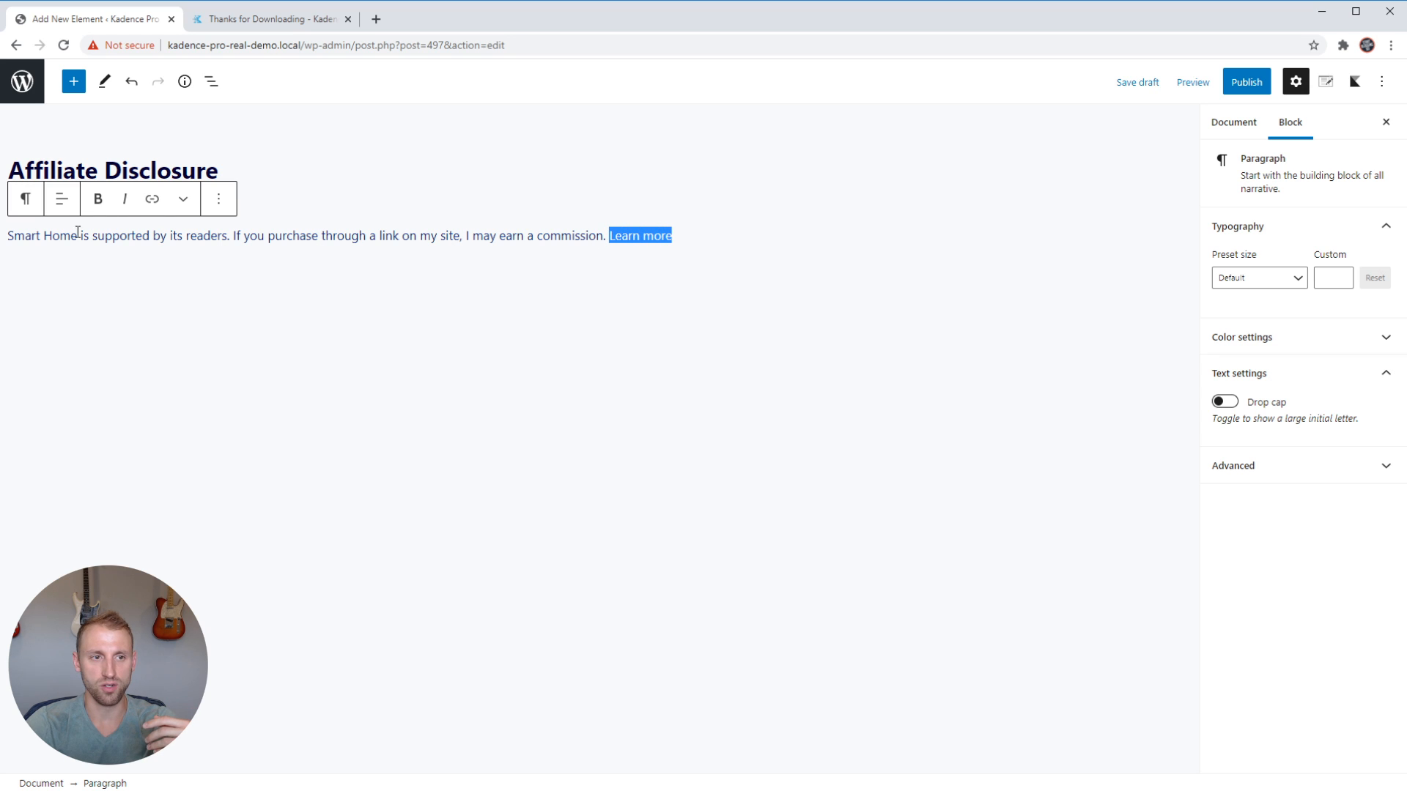
pyautogui.click(154, 202)
pyautogui.write('dis')
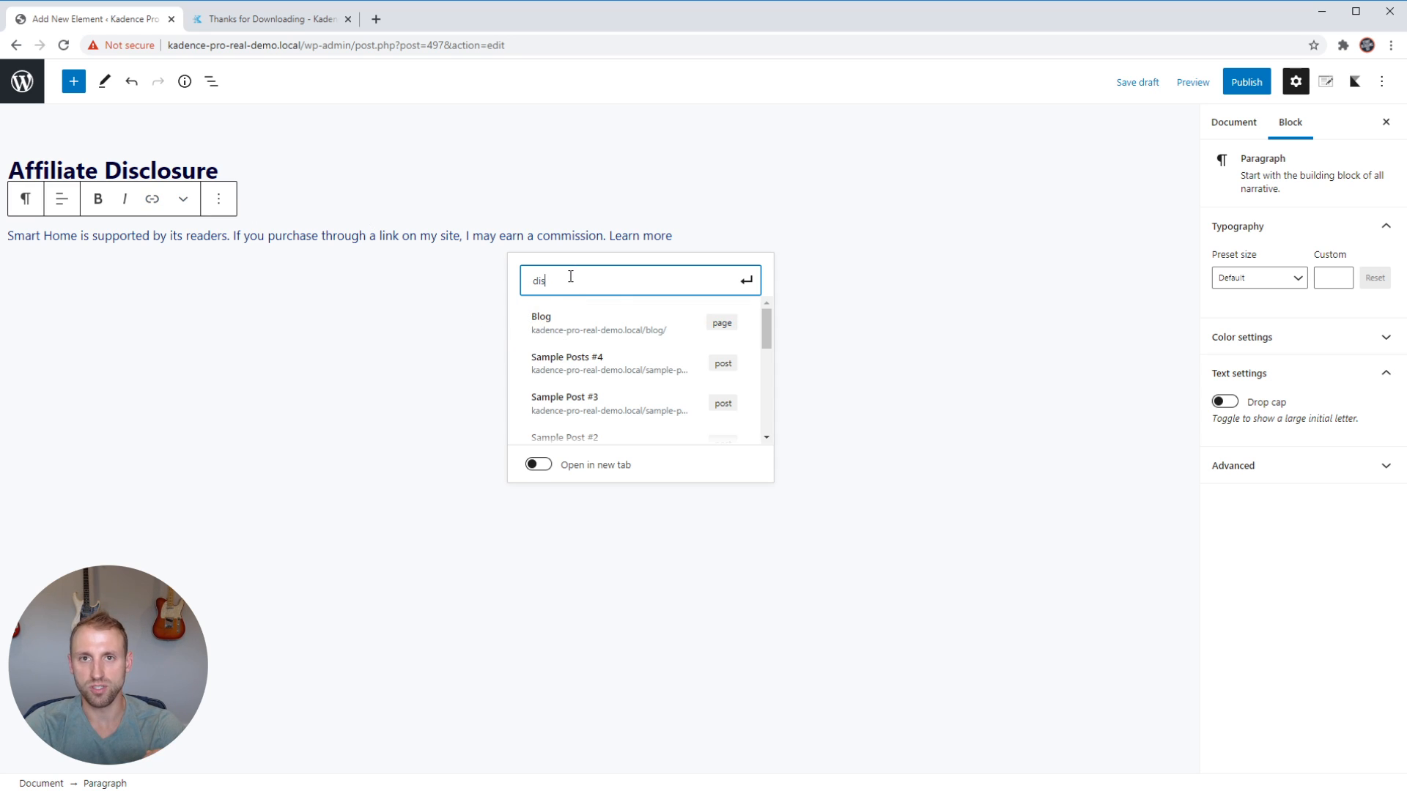
pyautogui.click(567, 321)
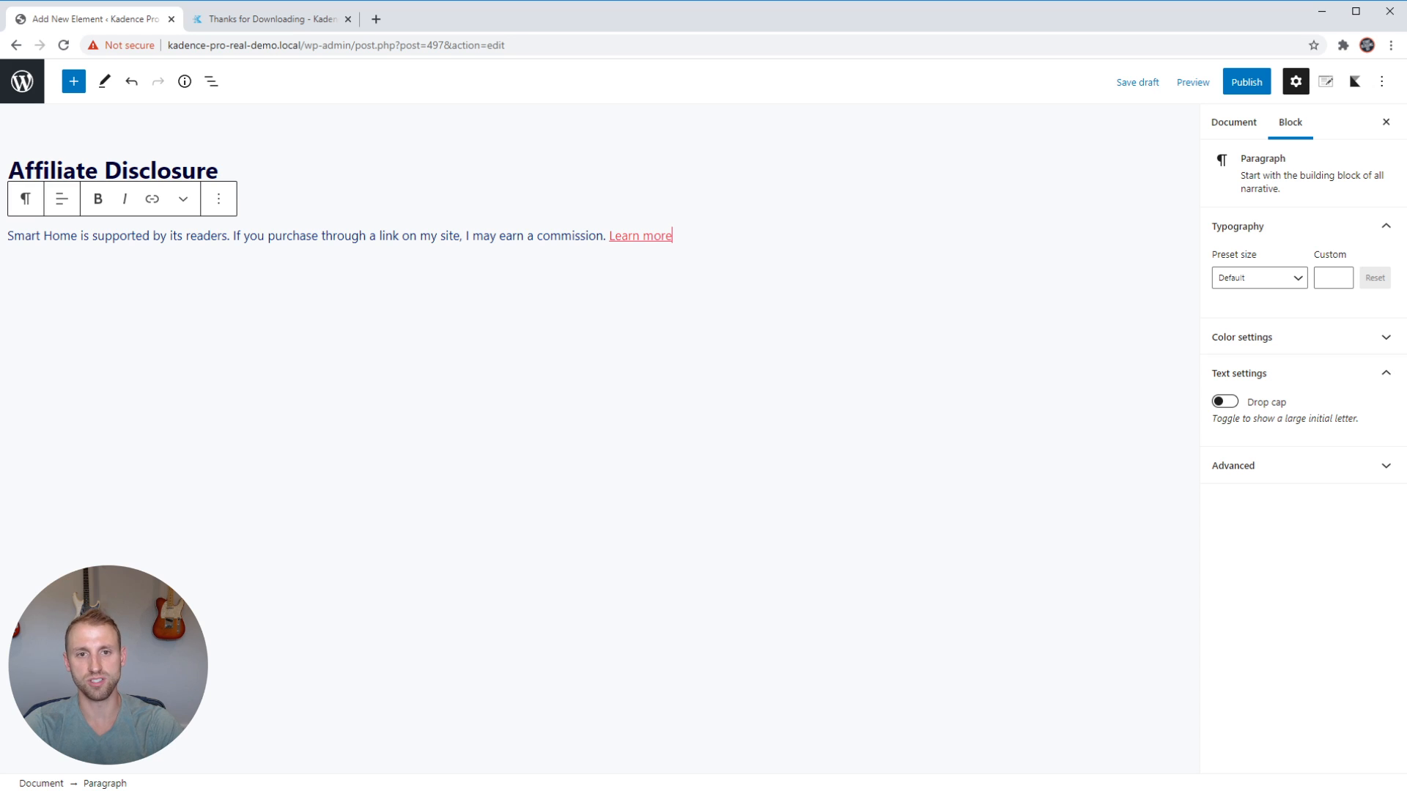
# Open the element settings and look through the available placement locations, from the site wrapper and header hooks down to Custom Hook.
pyautogui.click(1330, 87)
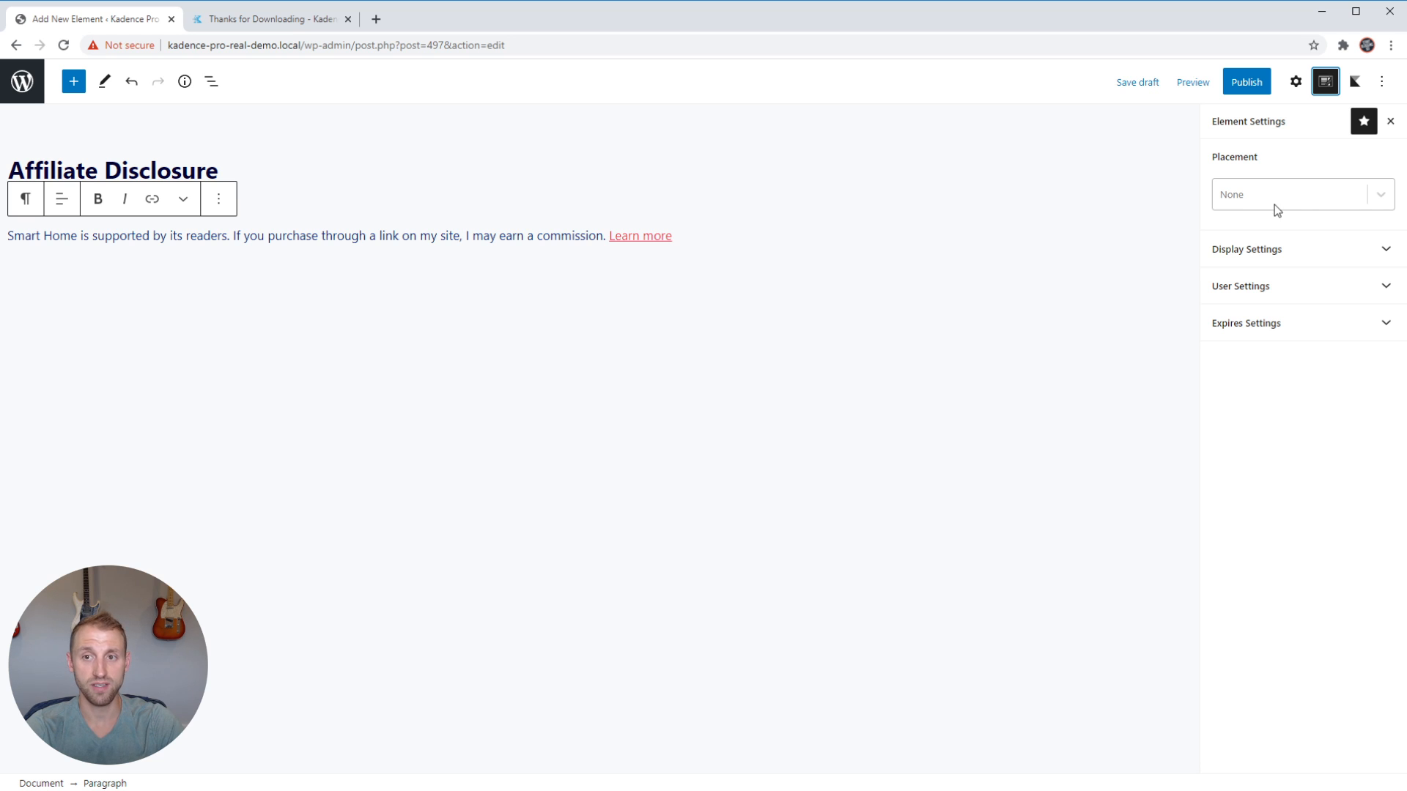
pyautogui.click(1379, 204)
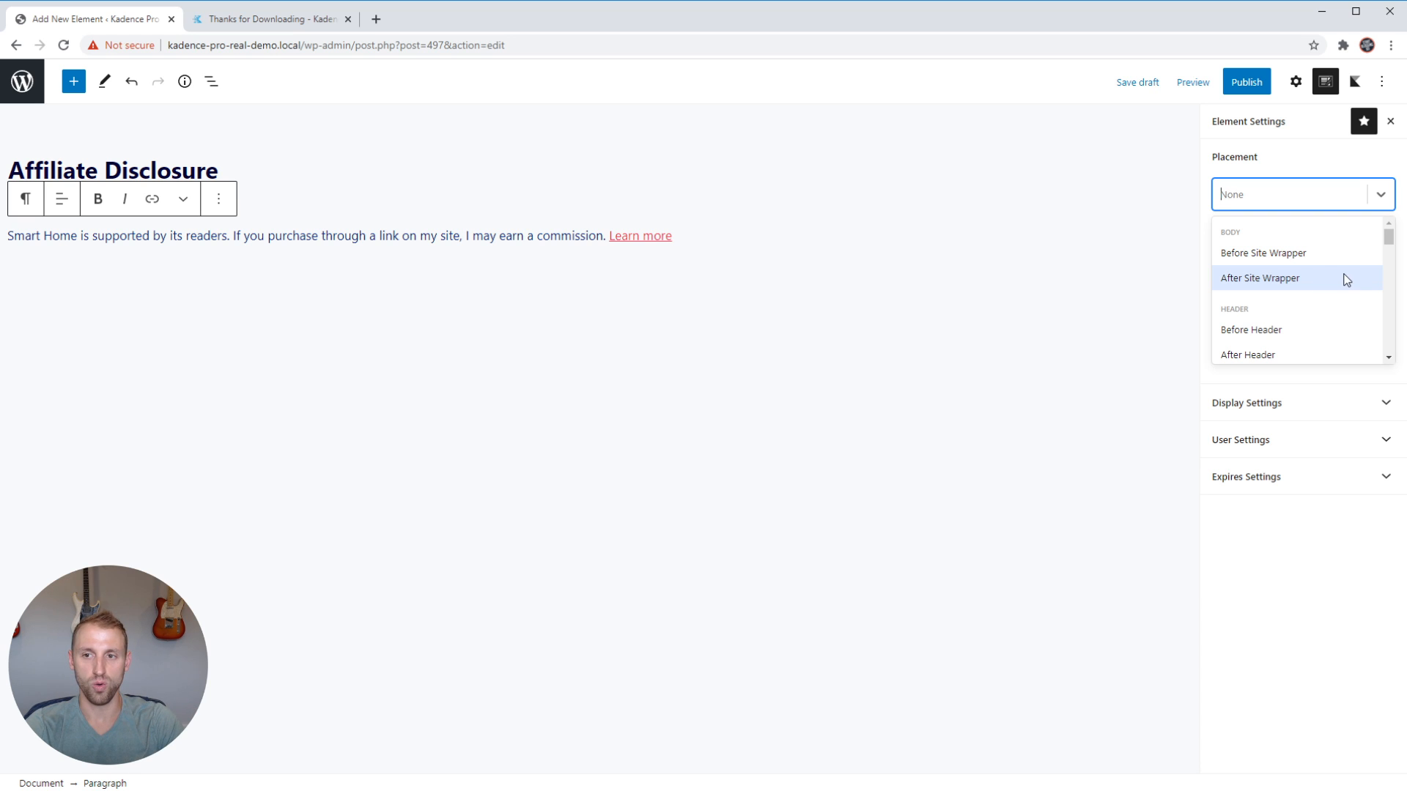
pyautogui.scroll(-5, 1345, 278)
pyautogui.scroll(-8, 1346, 279)
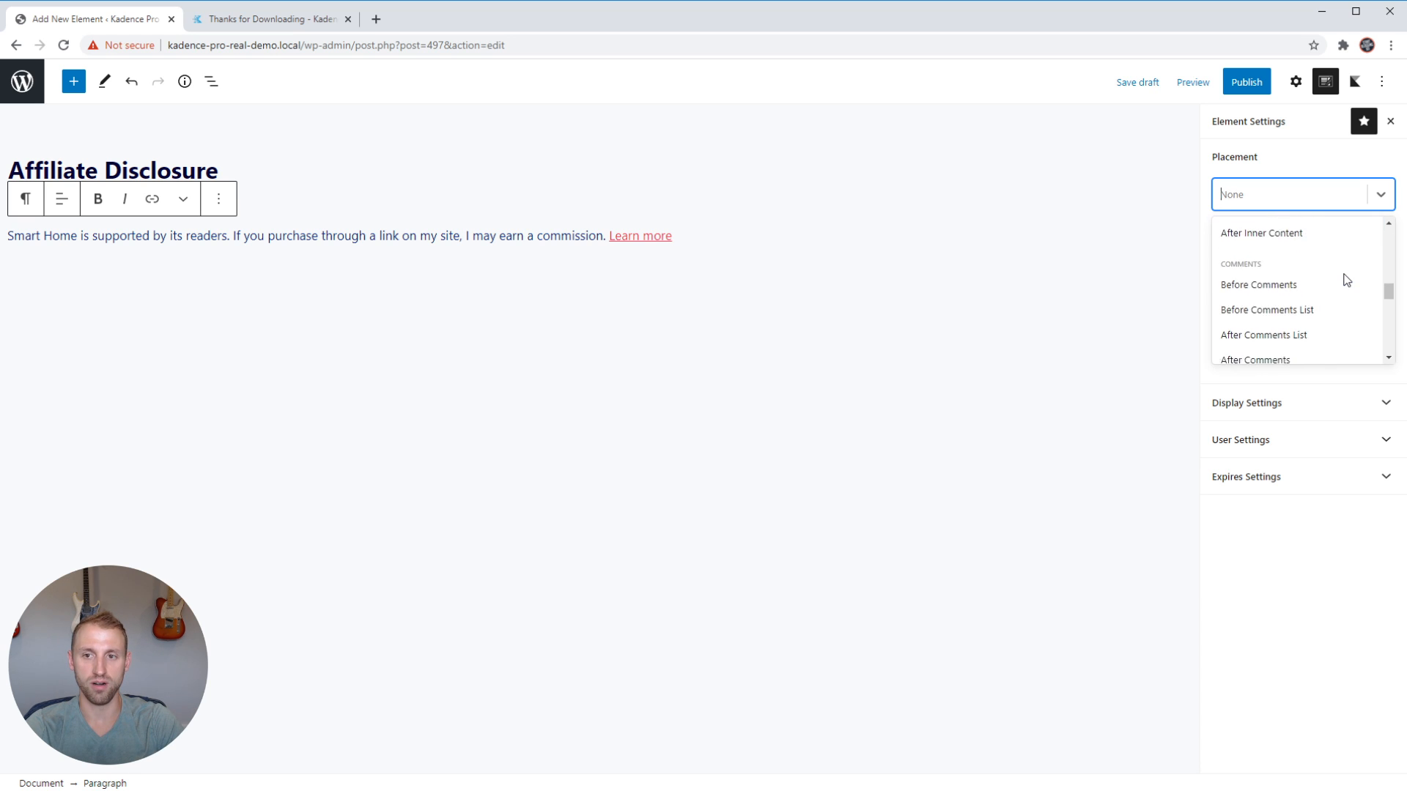
pyautogui.scroll(-5, 1346, 280)
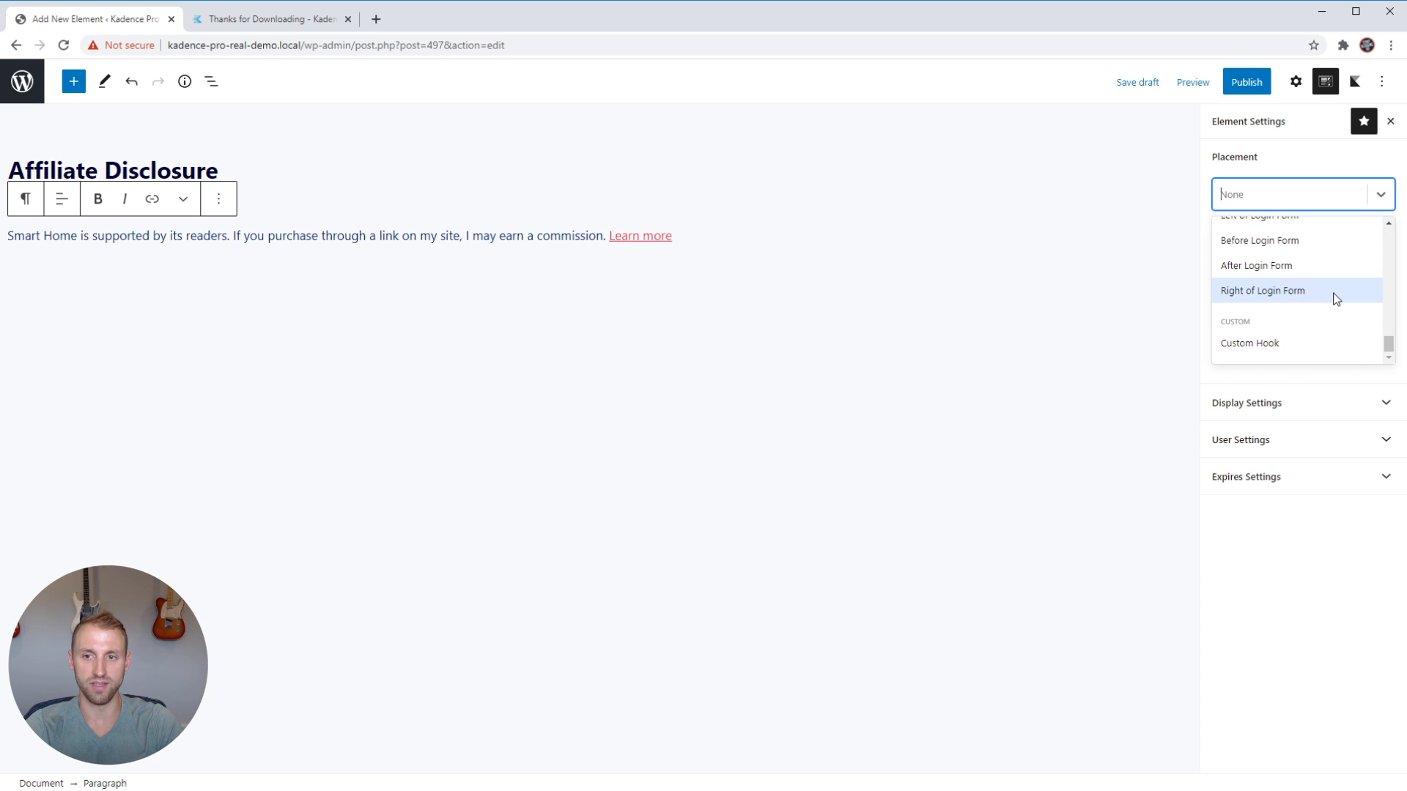
pyautogui.scroll(1, 1328, 297)
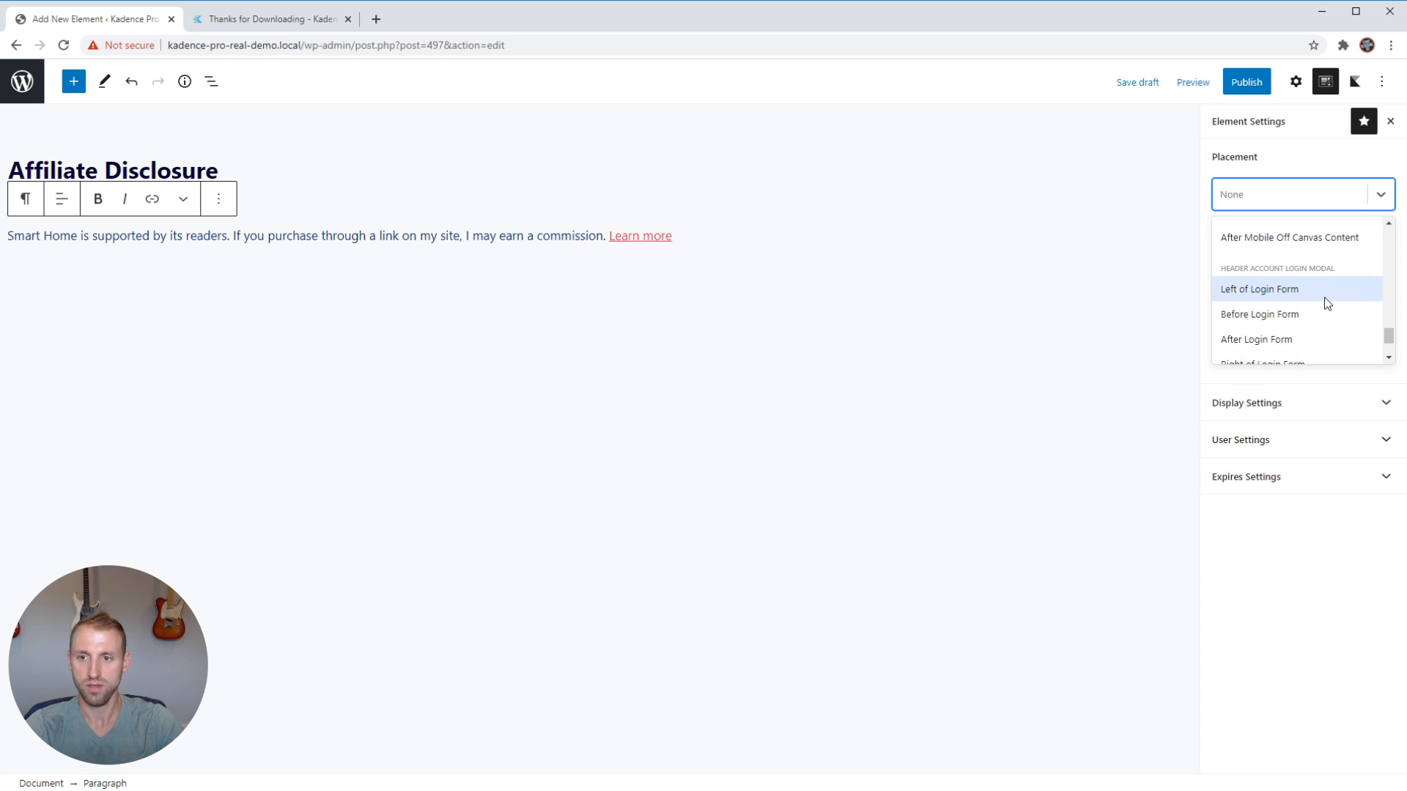
pyautogui.scroll(1, 1325, 301)
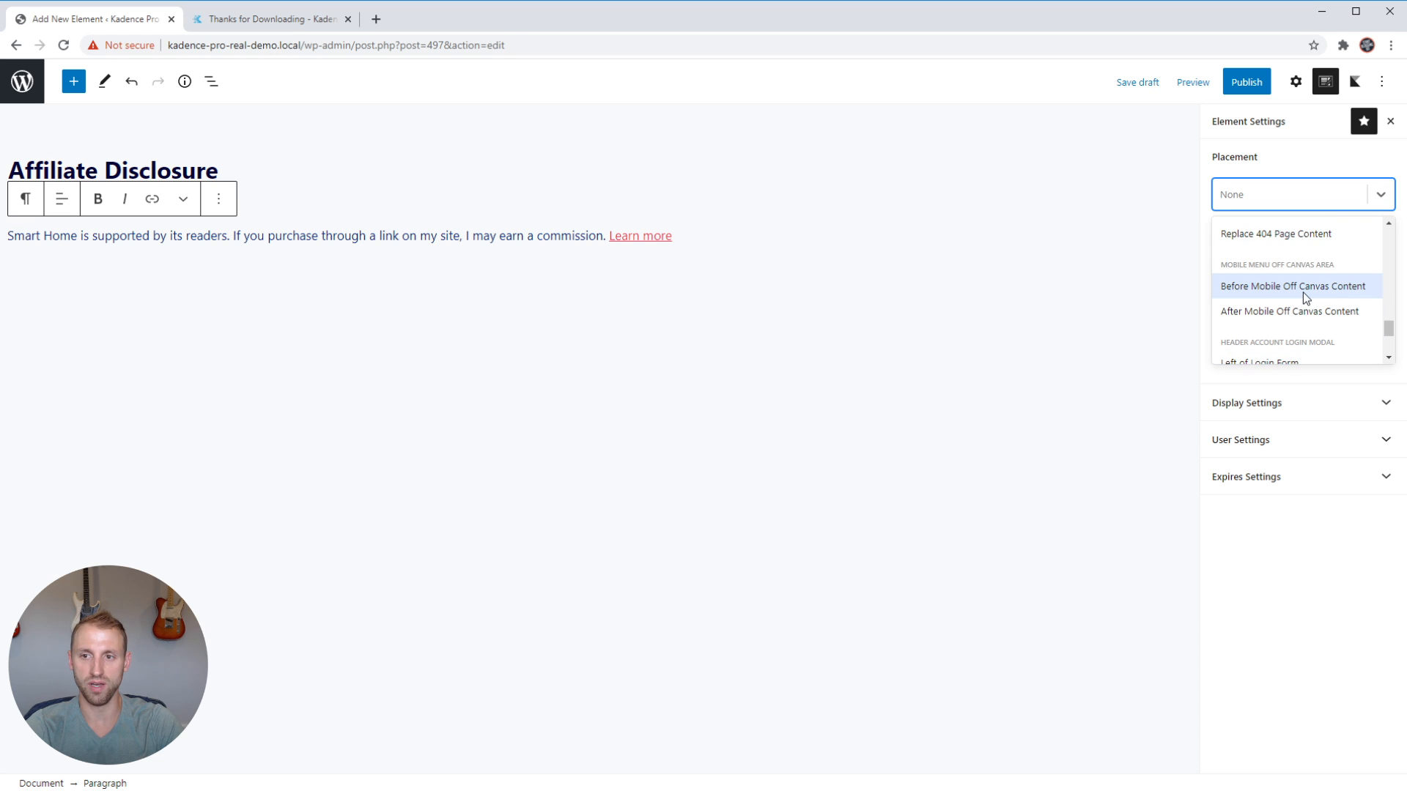
pyautogui.scroll(6, 1316, 278)
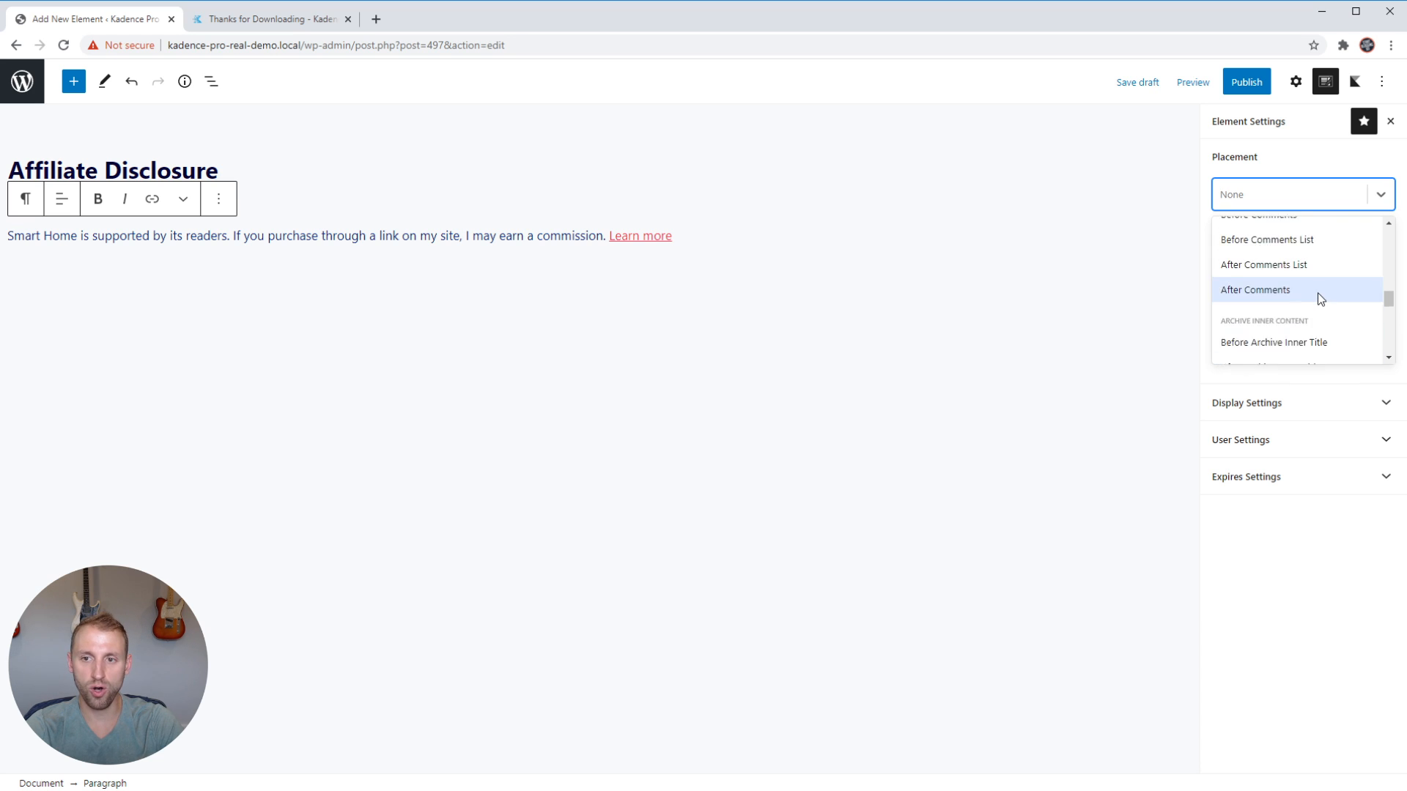
pyautogui.scroll(4, 1321, 297)
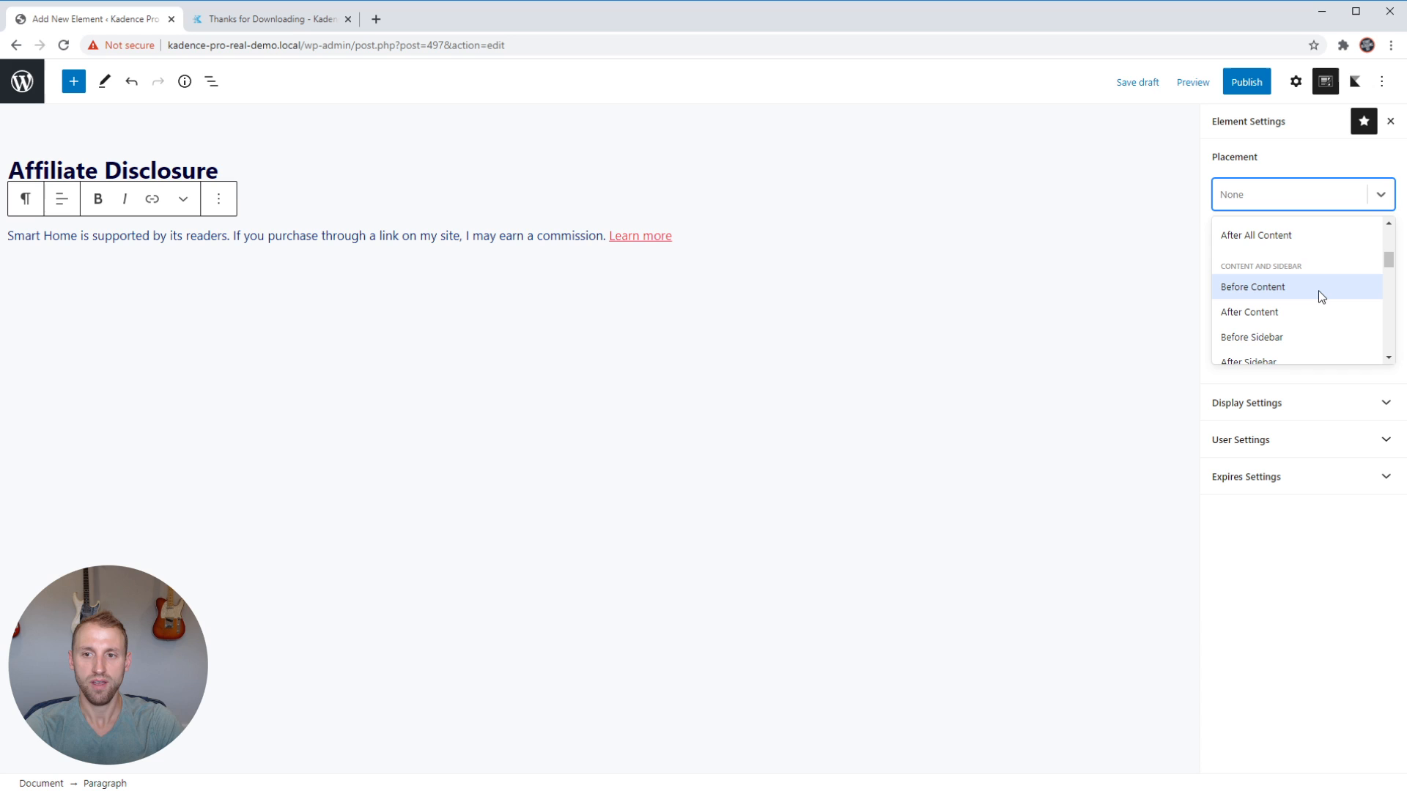
pyautogui.scroll(5, 1301, 292)
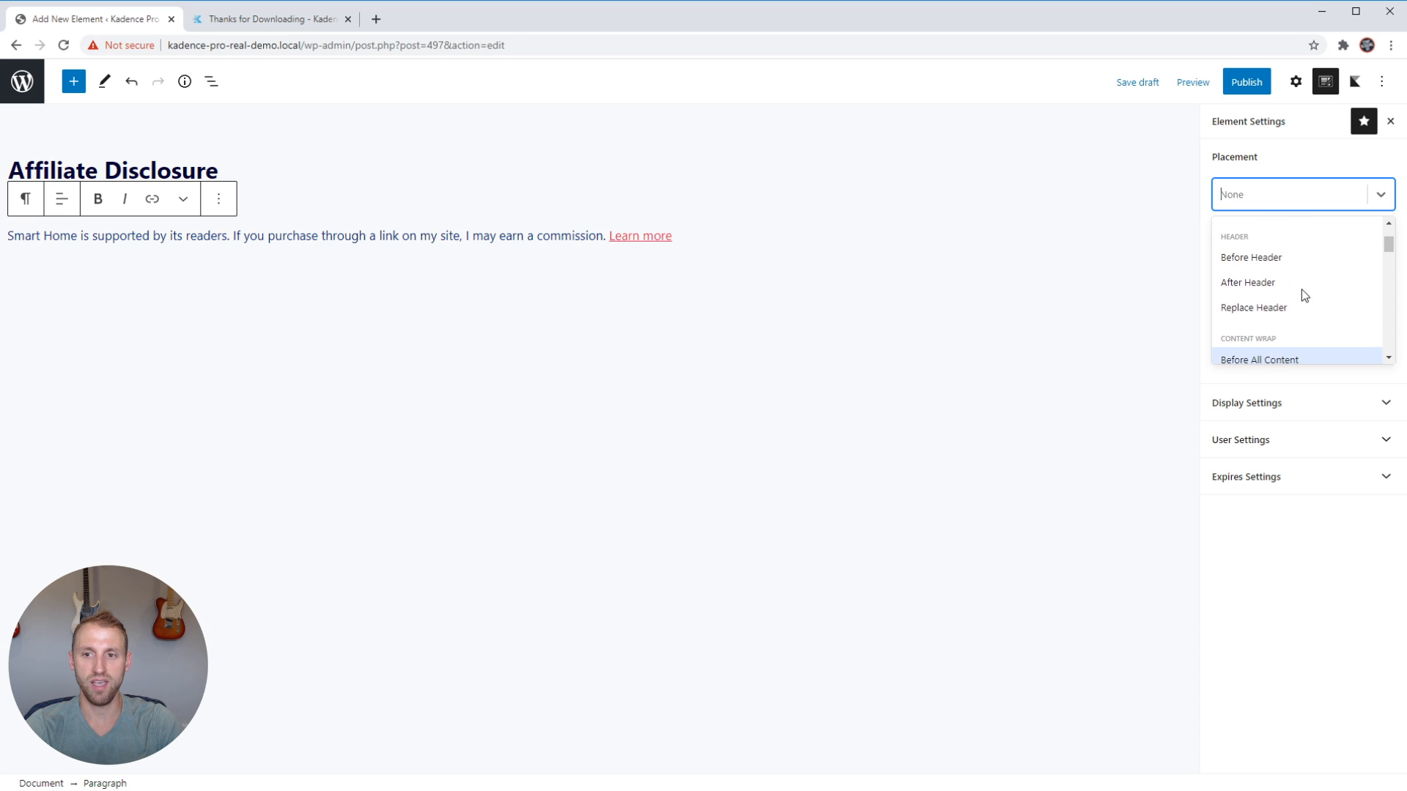
pyautogui.scroll(-8, 1303, 291)
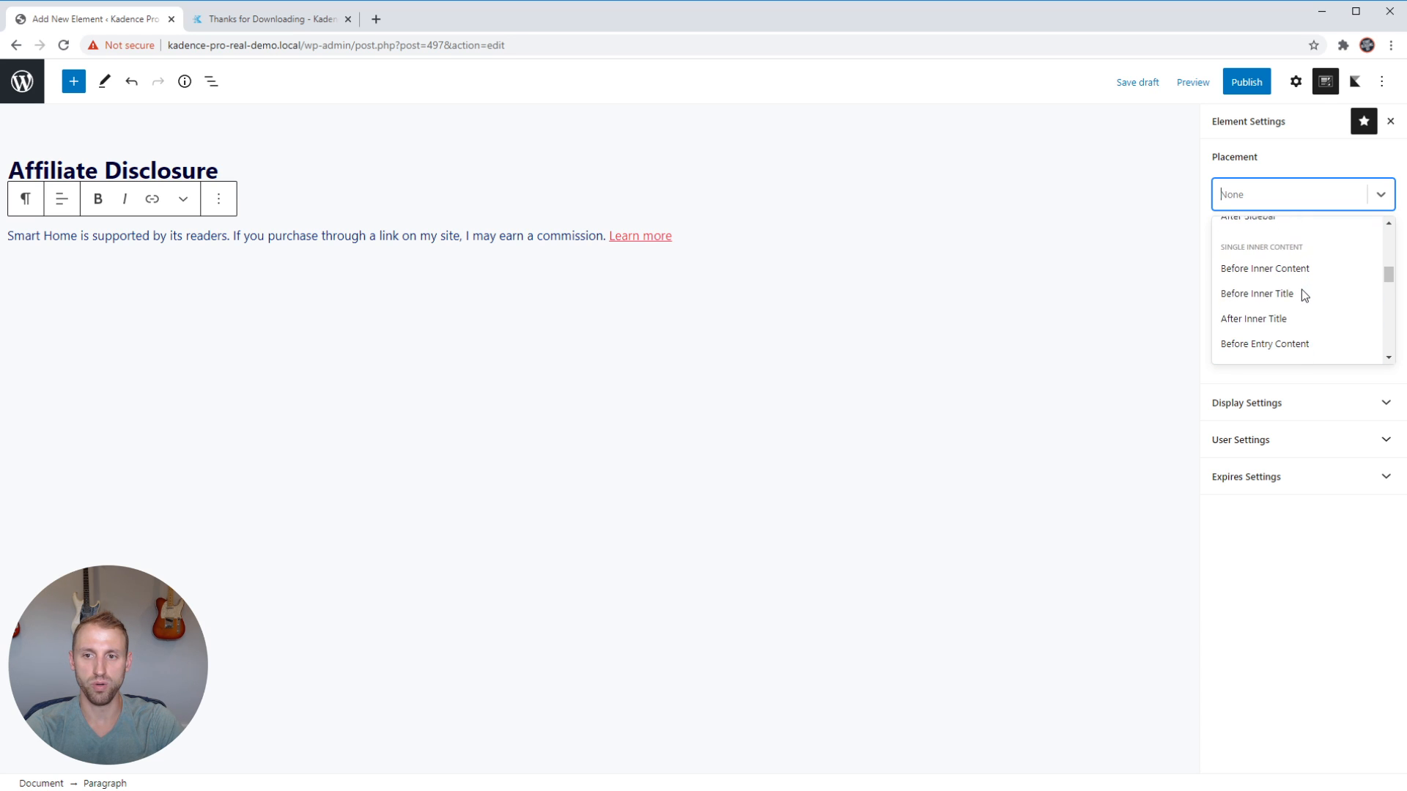
pyautogui.scroll(-4, 1302, 289)
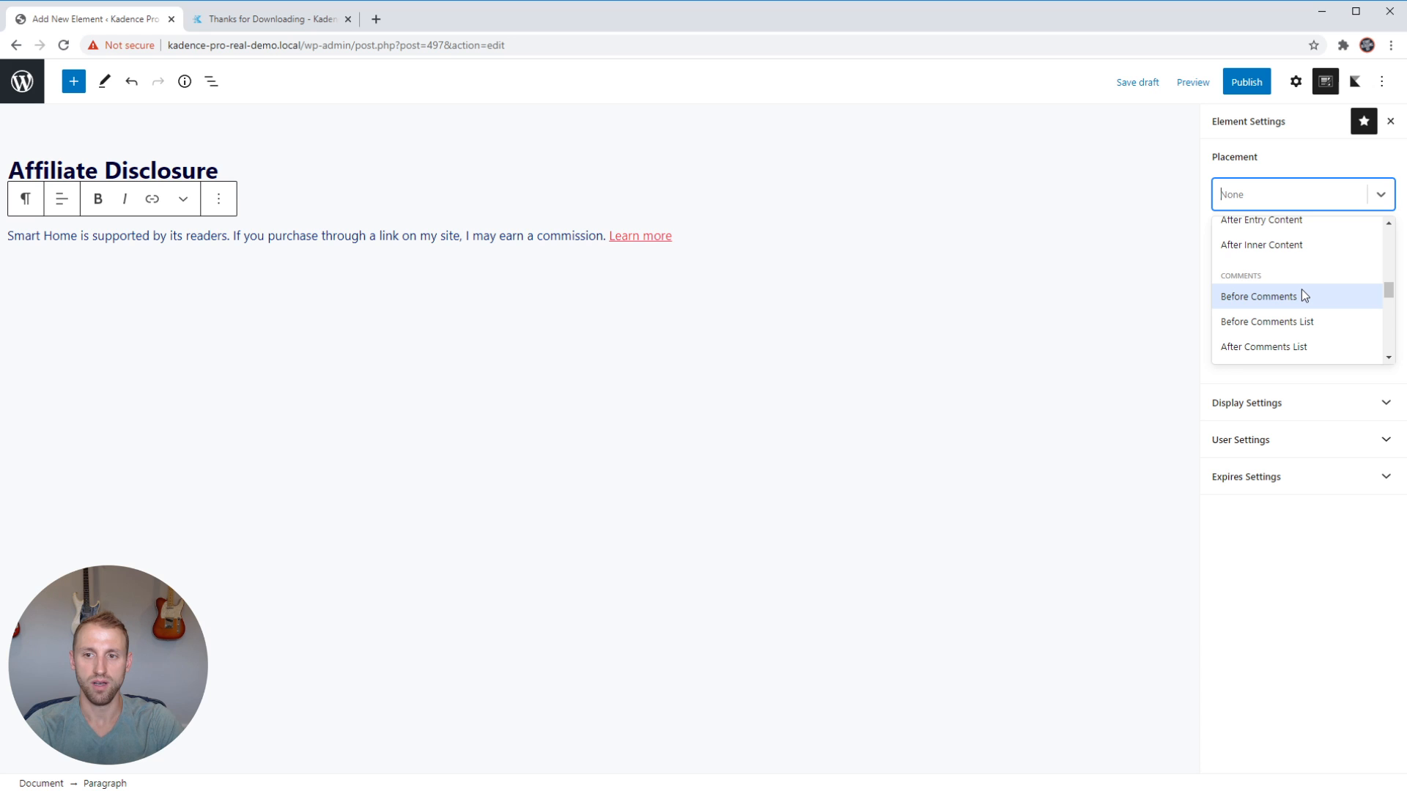
pyautogui.scroll(7, 1301, 289)
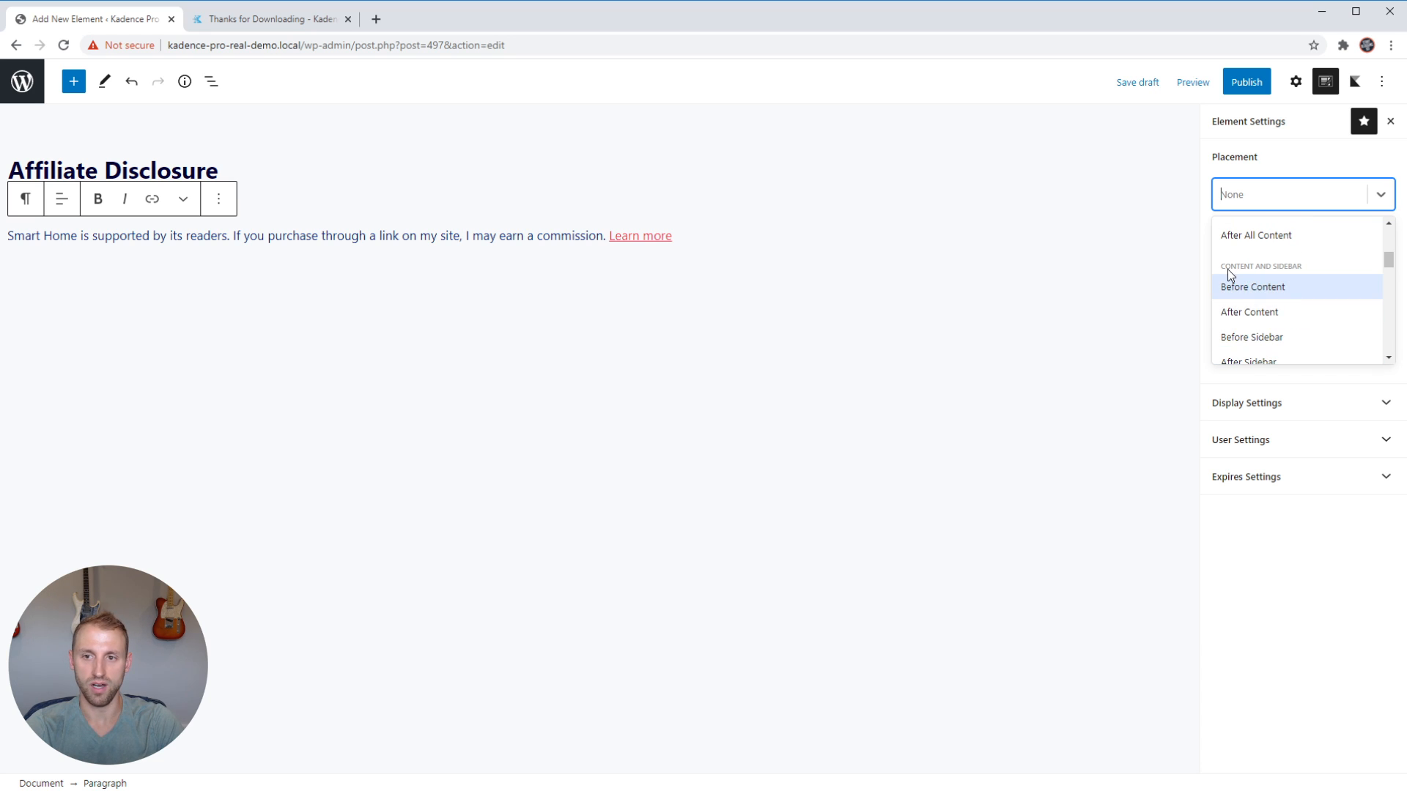
pyautogui.scroll(-2, 1296, 283)
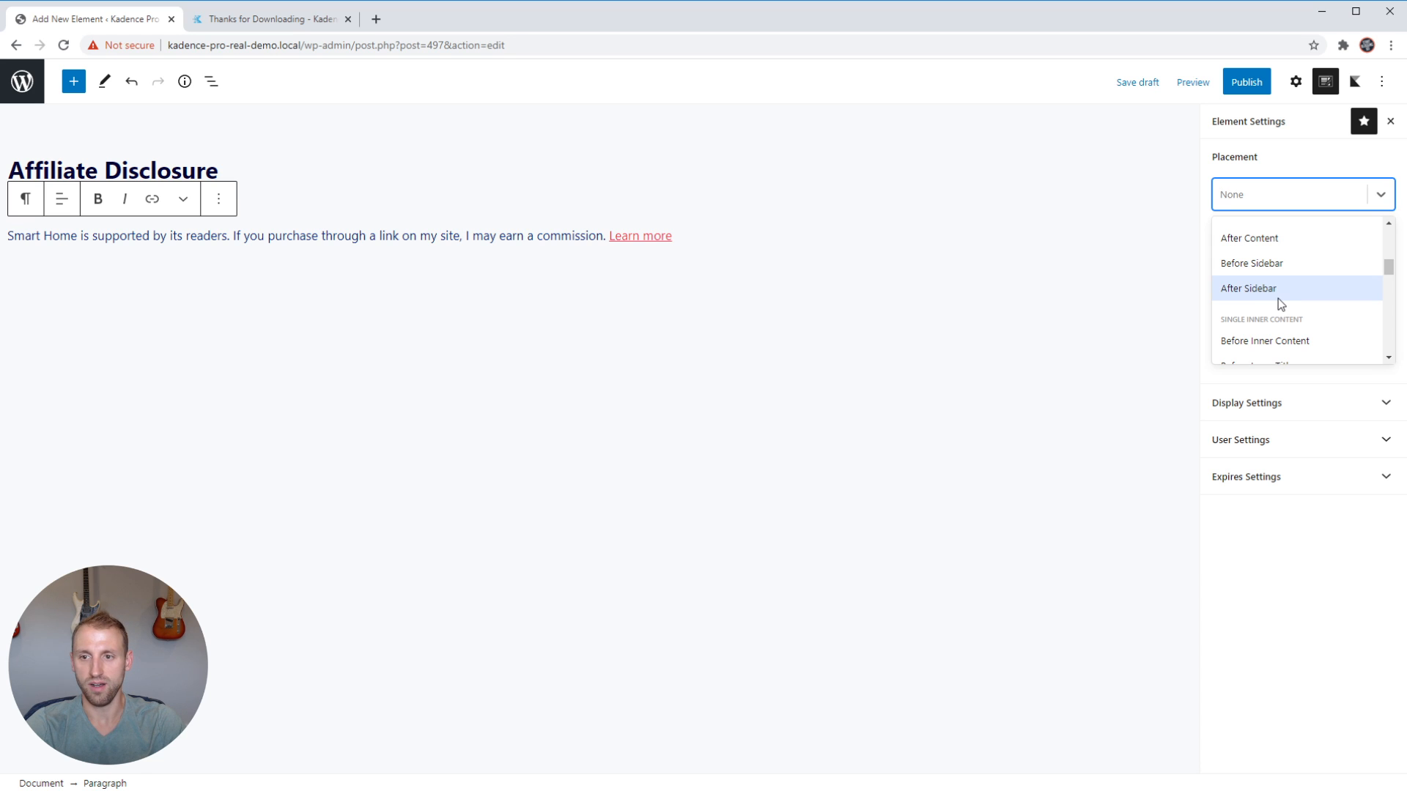
pyautogui.scroll(-4, 1278, 297)
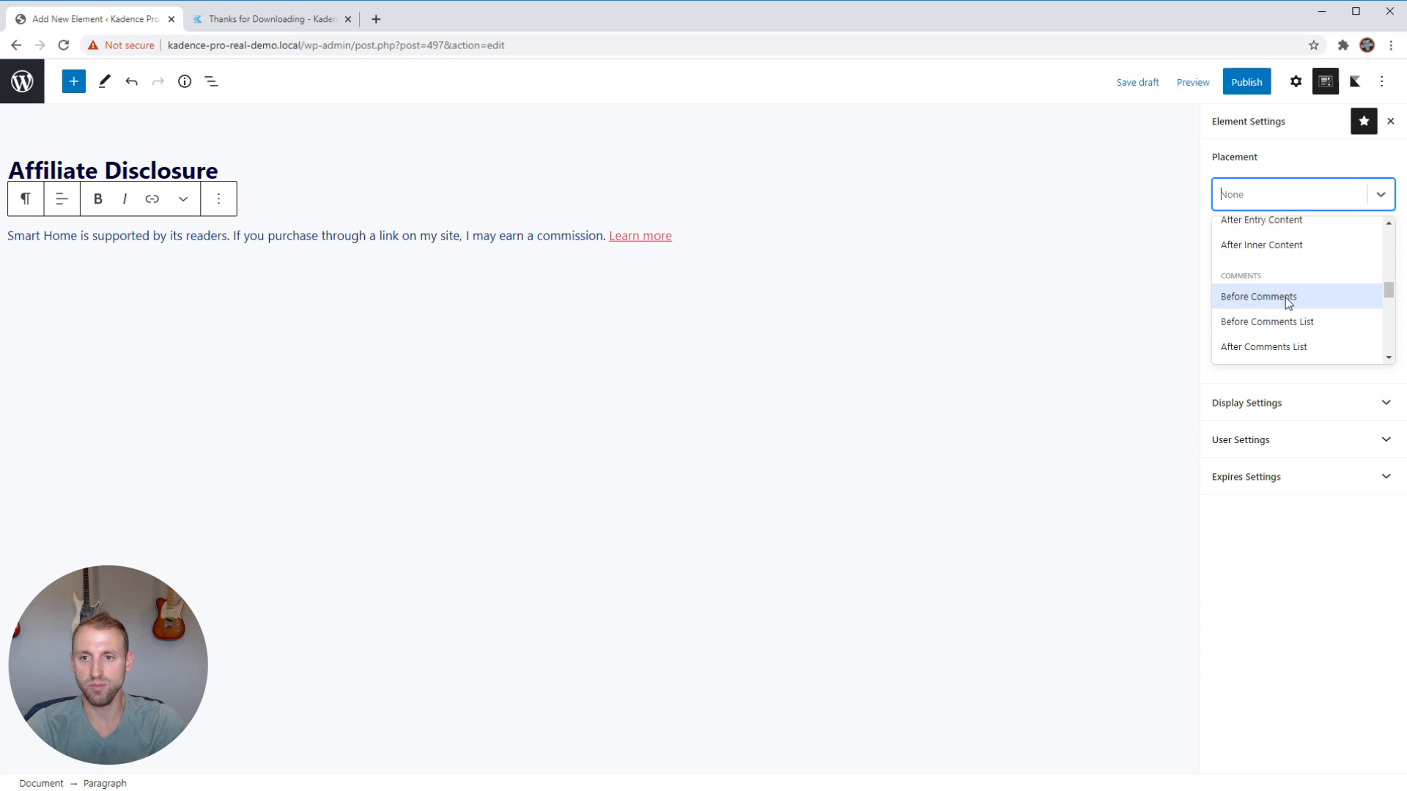
pyautogui.scroll(-1, 1287, 300)
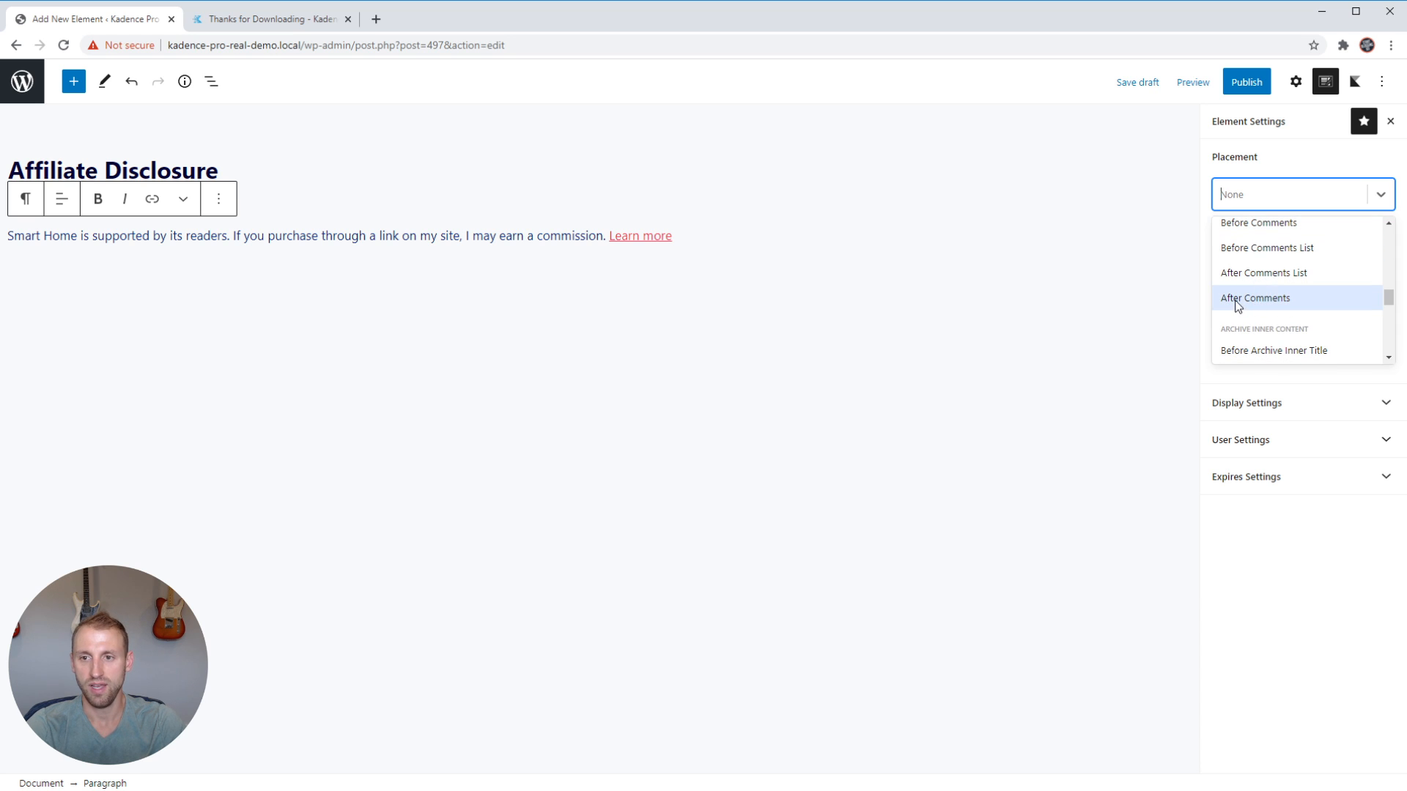
pyautogui.scroll(-2, 1260, 304)
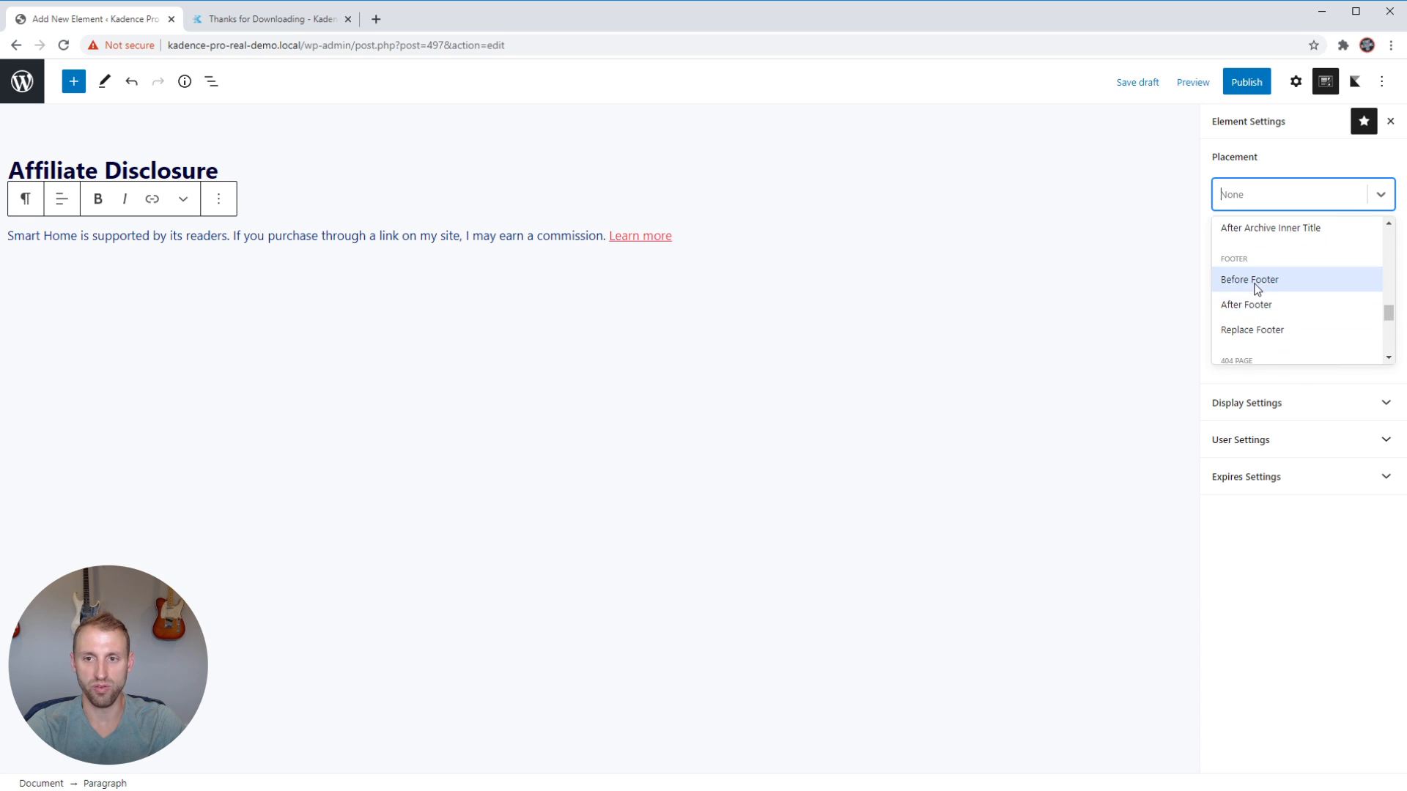
pyautogui.scroll(-2, 1279, 326)
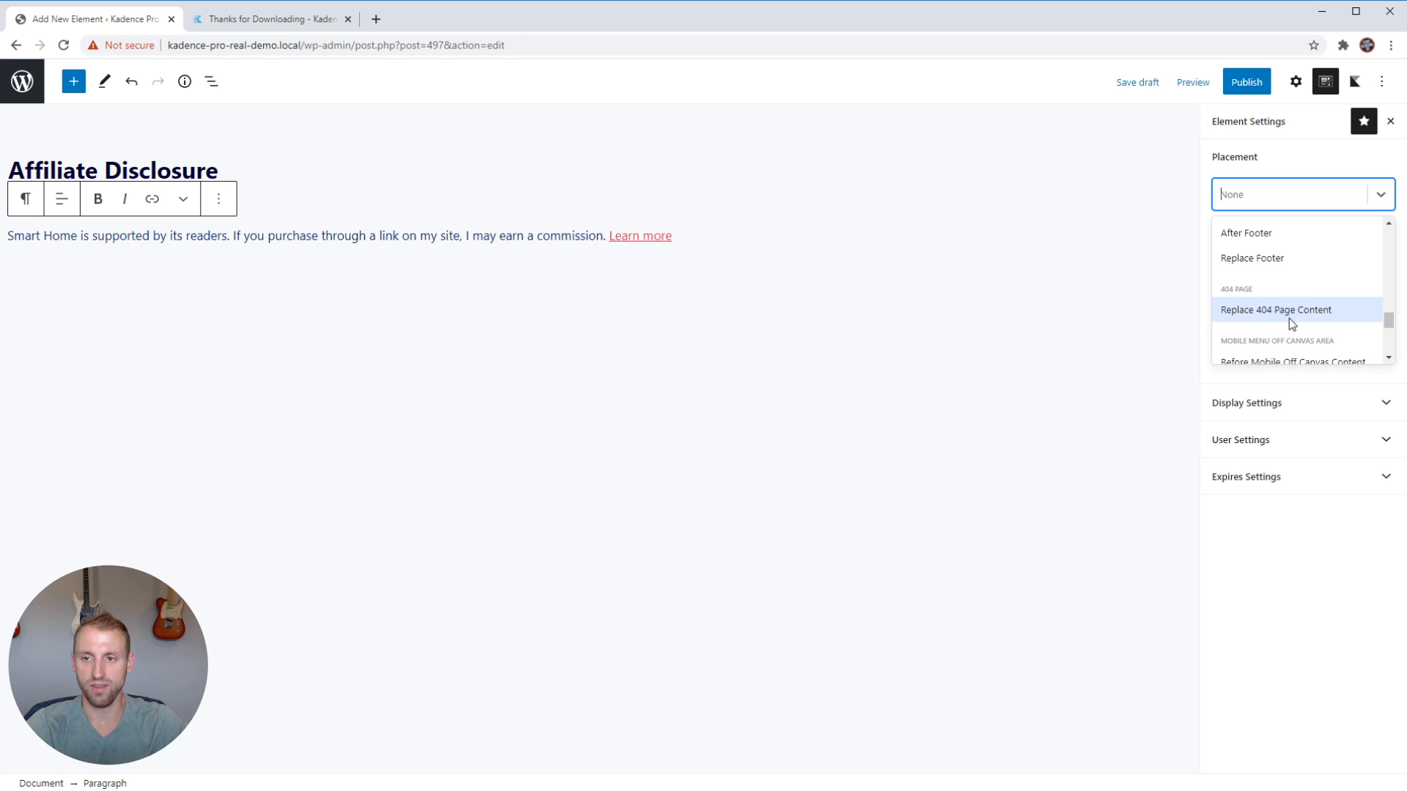
pyautogui.scroll(5, 1289, 318)
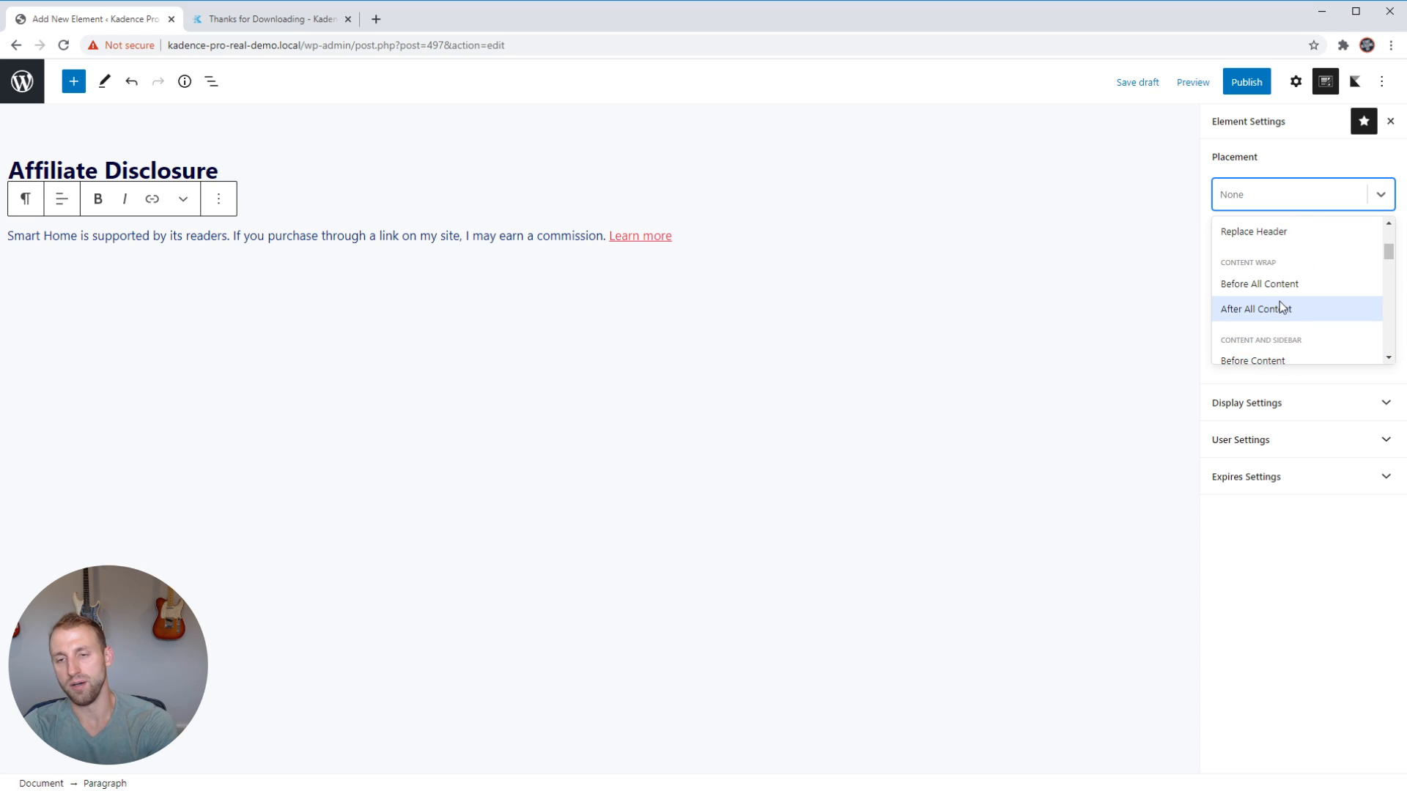
# Set the element's placement to Before Entry Content in the Single Inner Content group.
pyautogui.scroll(-1, 1277, 302)
pyautogui.scroll(-1, 1277, 306)
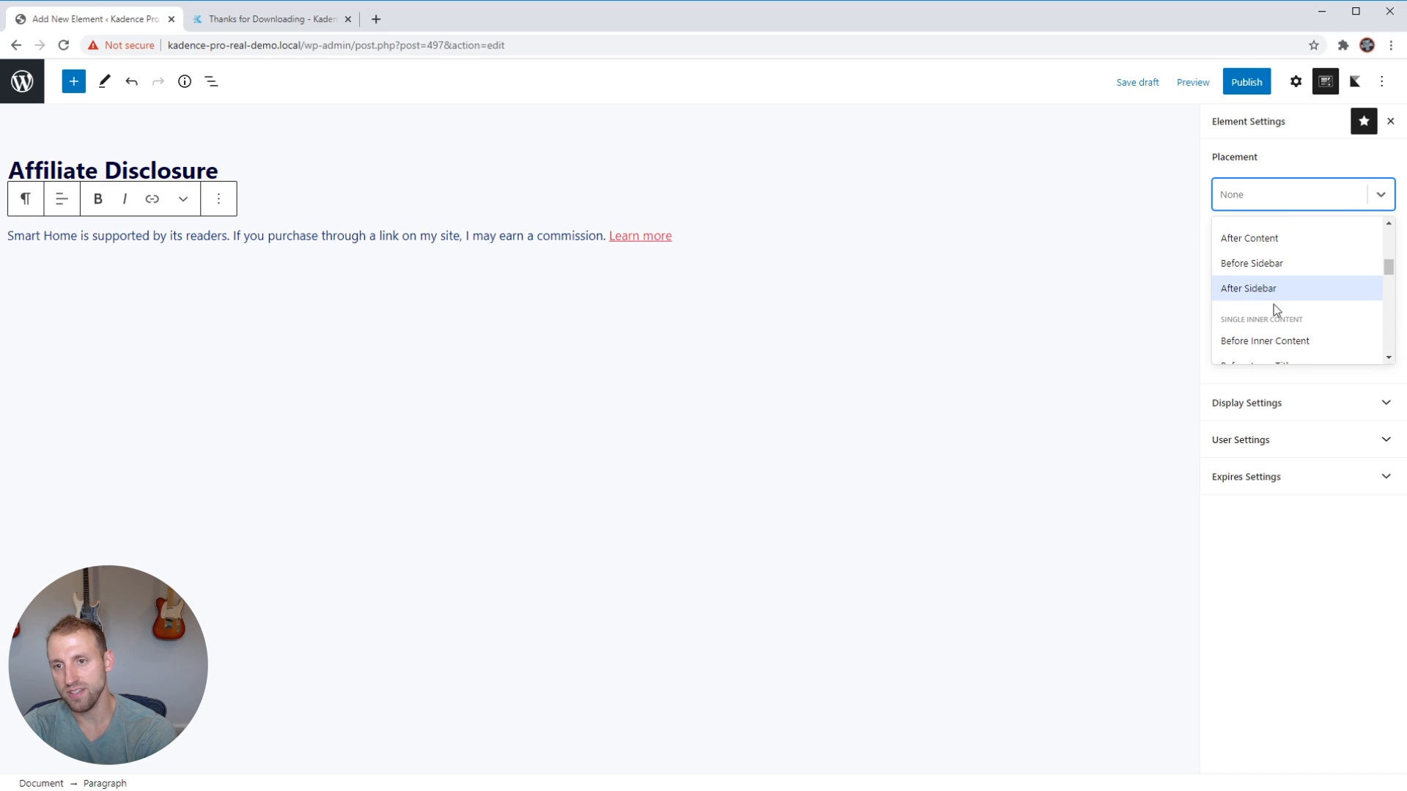
pyautogui.scroll(-3, 1271, 307)
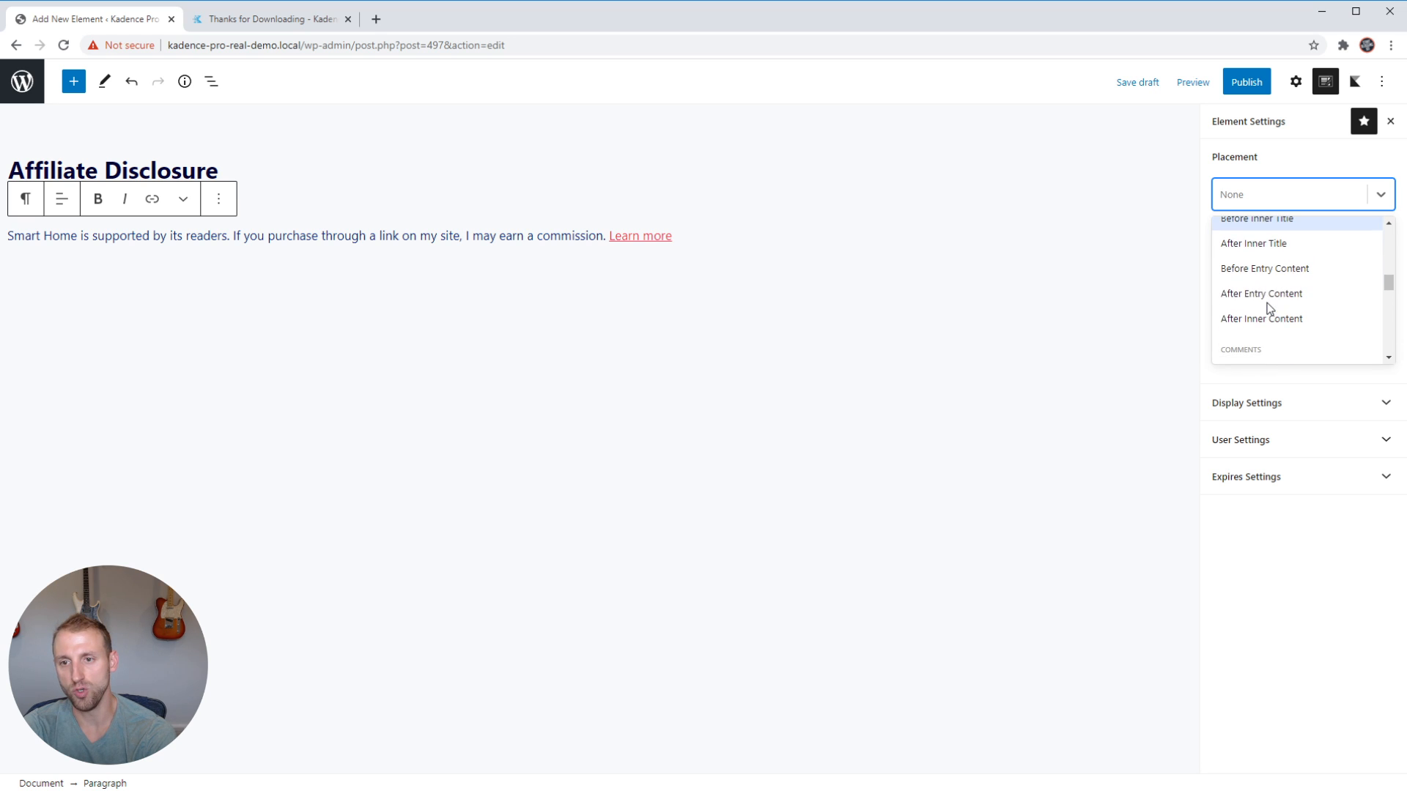
pyautogui.scroll(-1, 1265, 308)
pyautogui.scroll(2, 1268, 304)
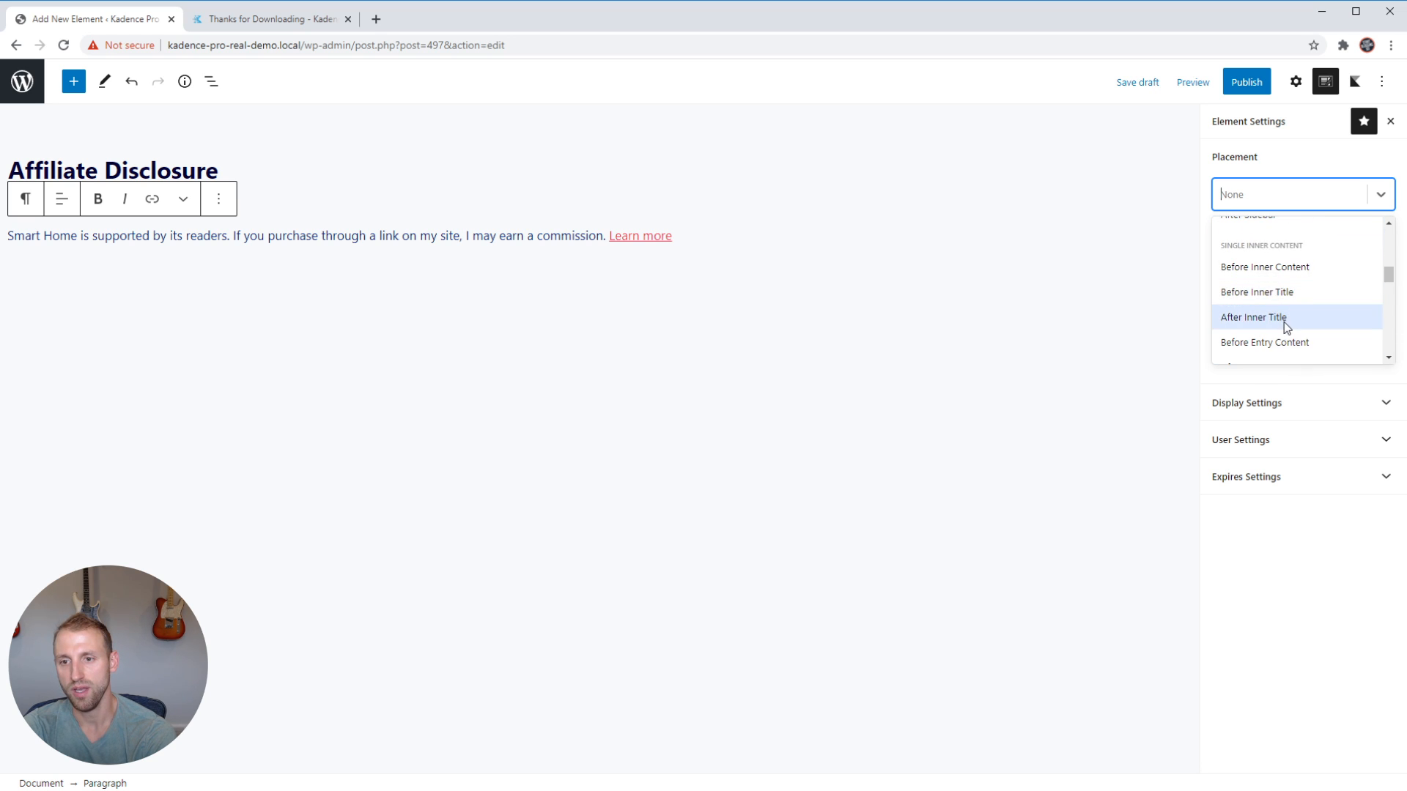
pyautogui.scroll(-1, 1284, 323)
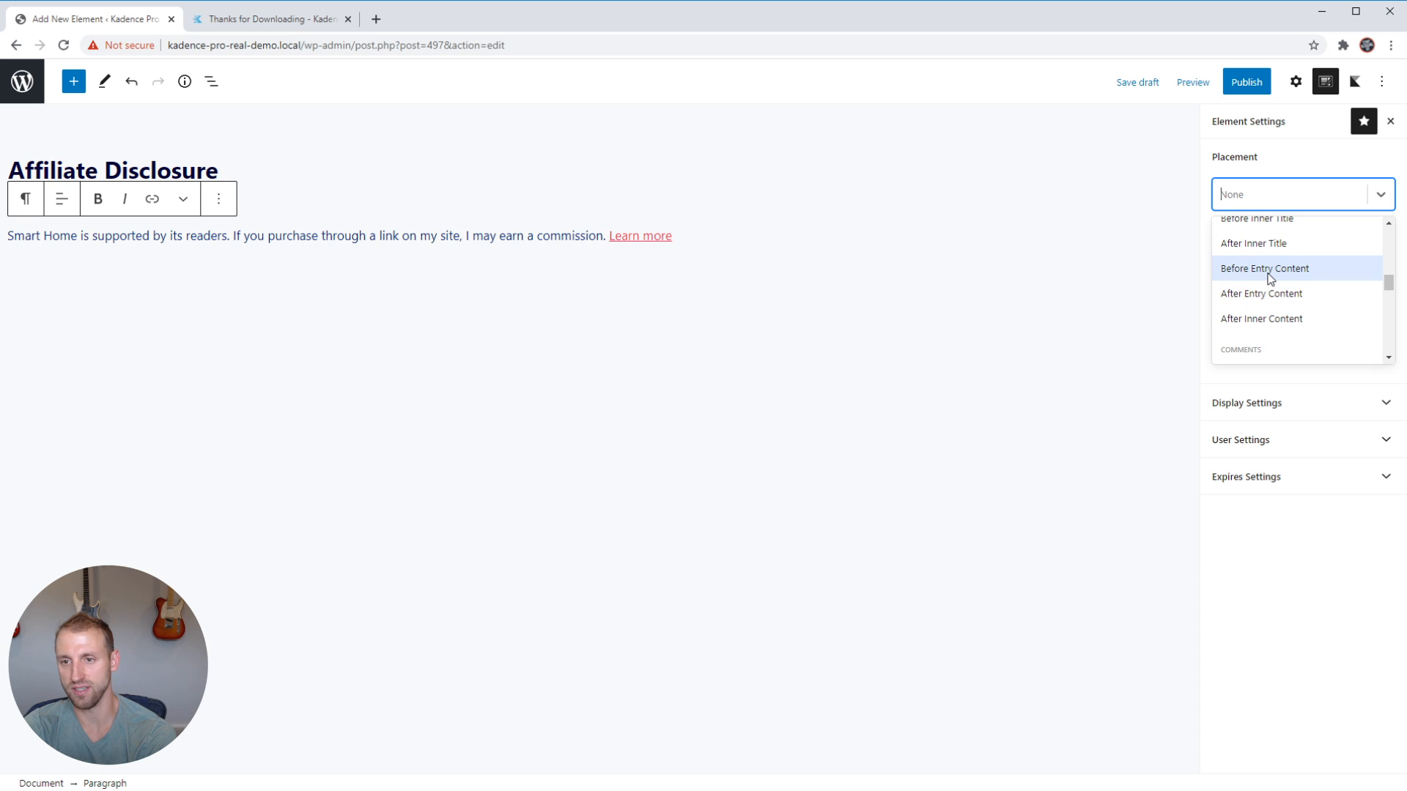
pyautogui.click(1315, 268)
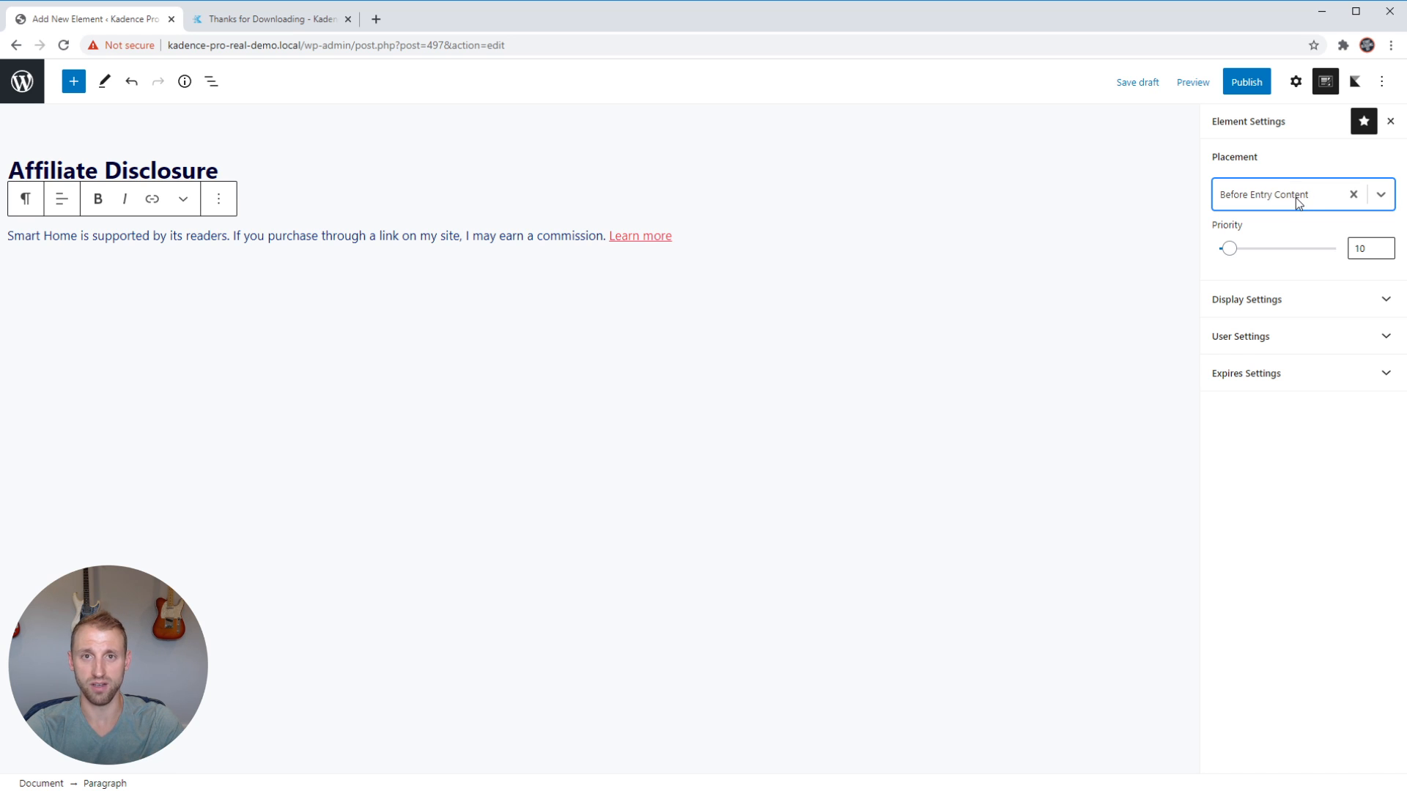
# In the display settings, set the element to show on Single Posts.
pyautogui.click(1262, 300)
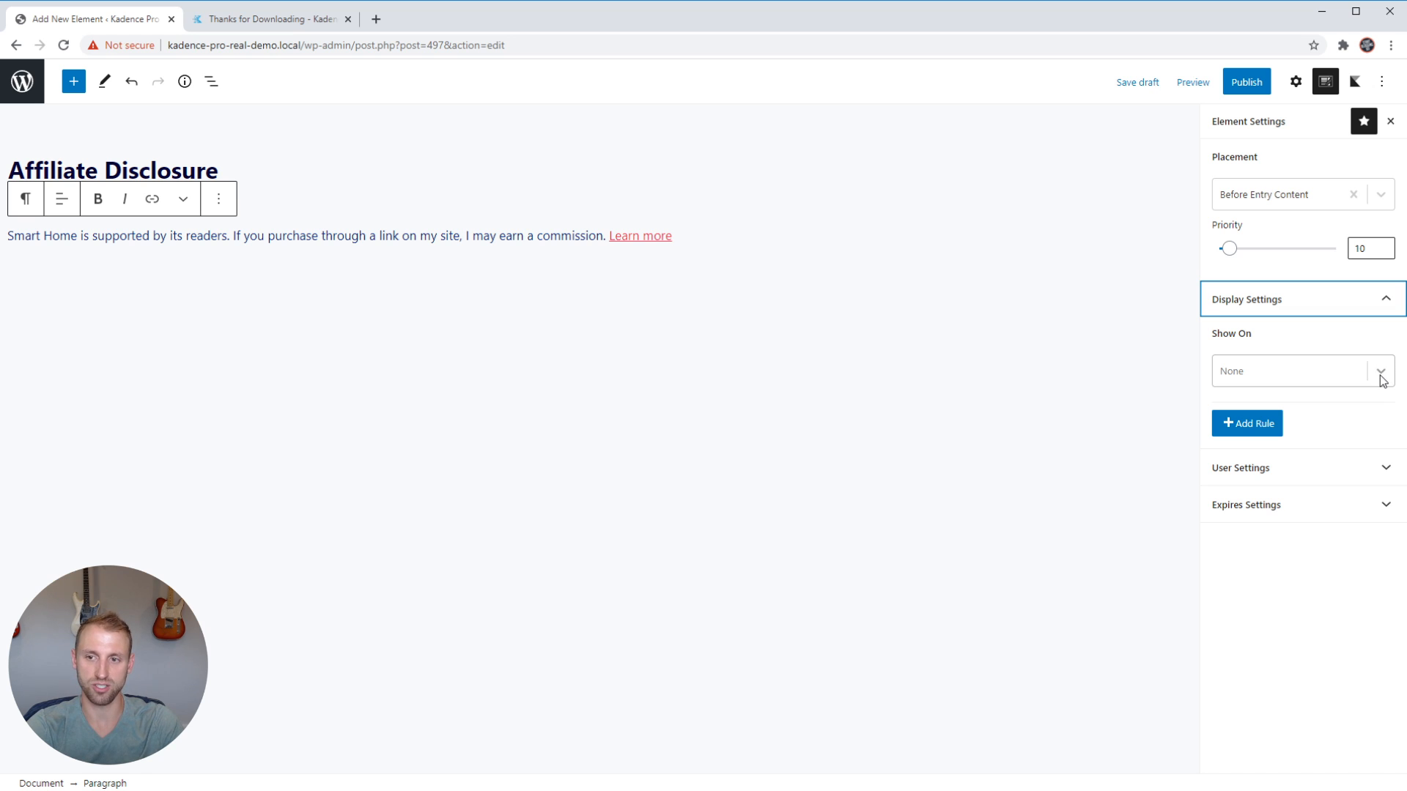
pyautogui.click(1333, 344)
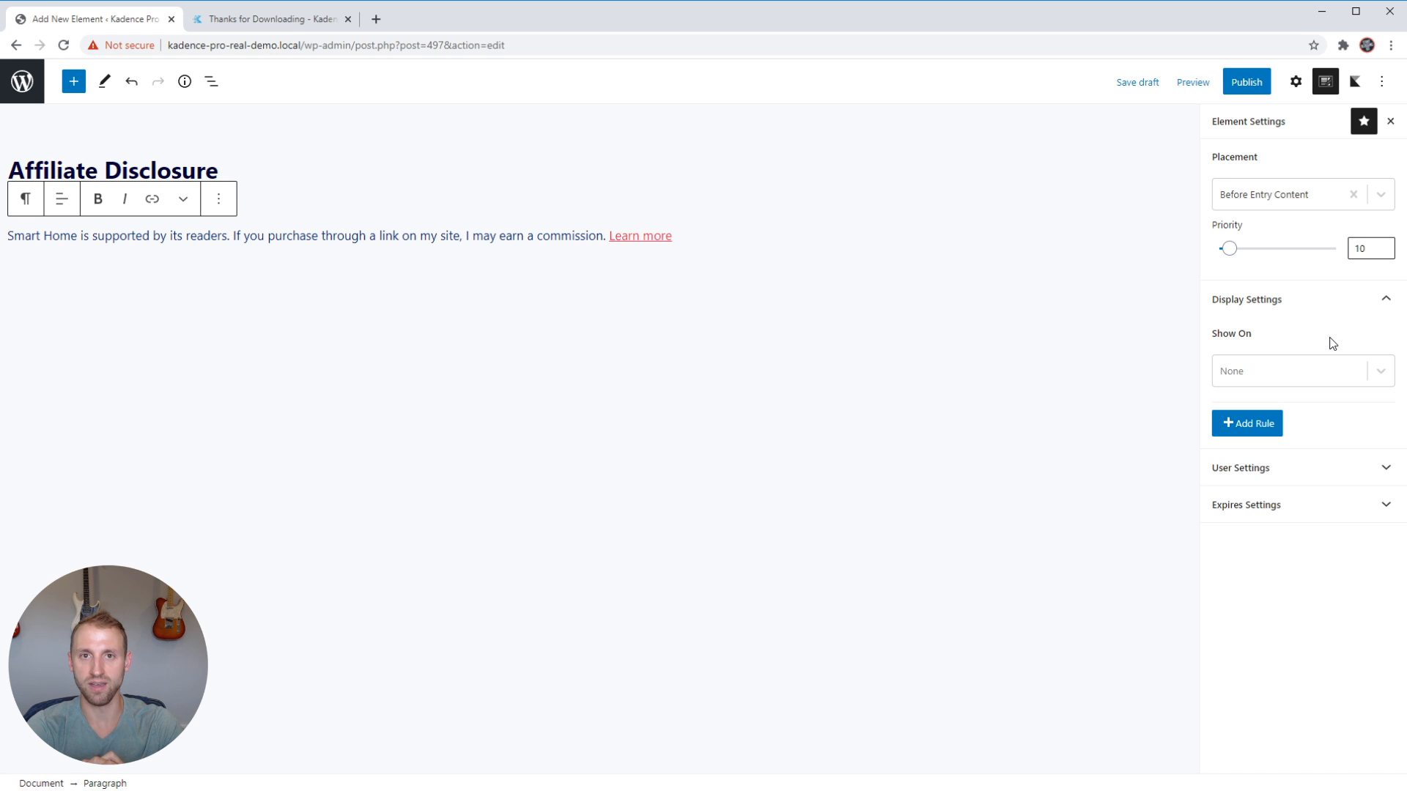
pyautogui.click(1380, 375)
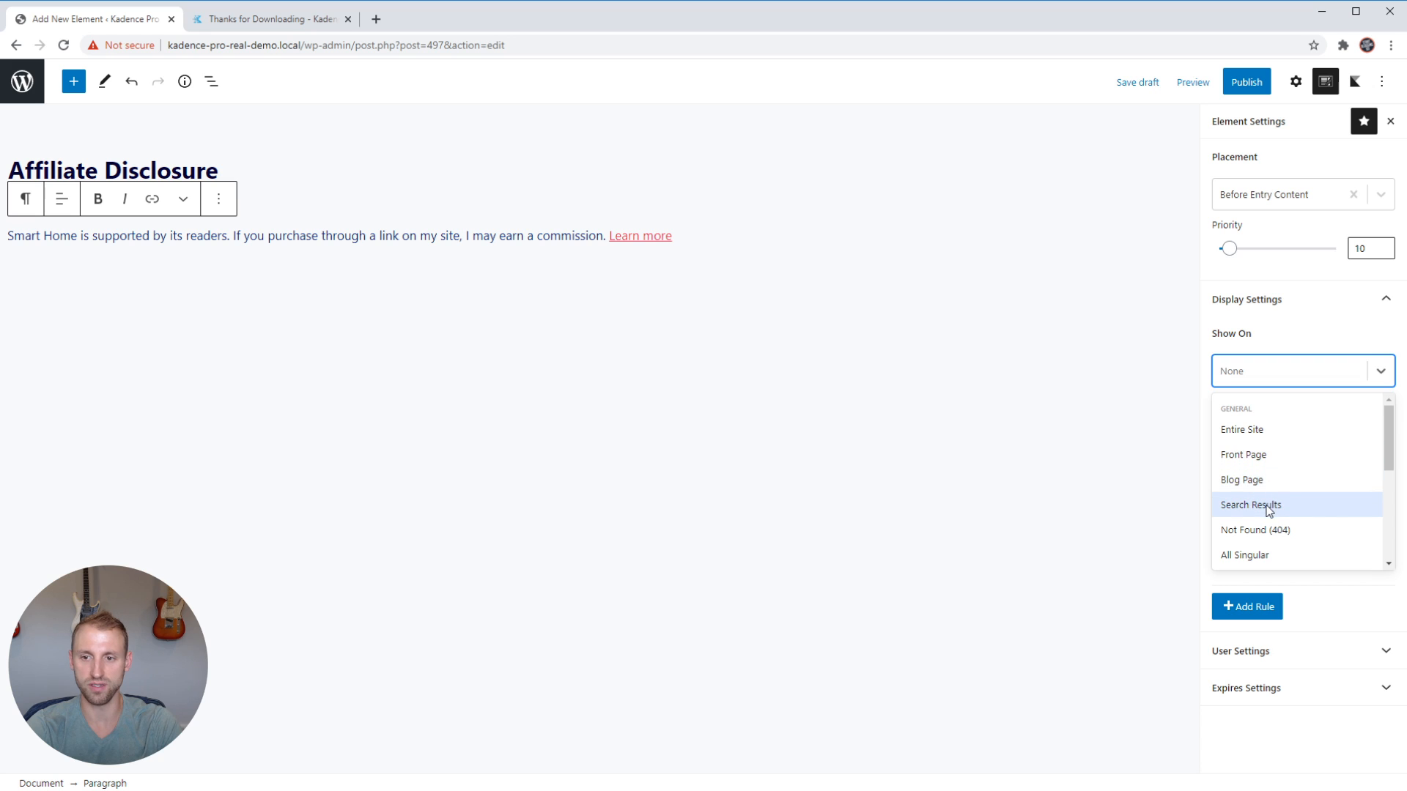
pyautogui.scroll(-1, 1276, 493)
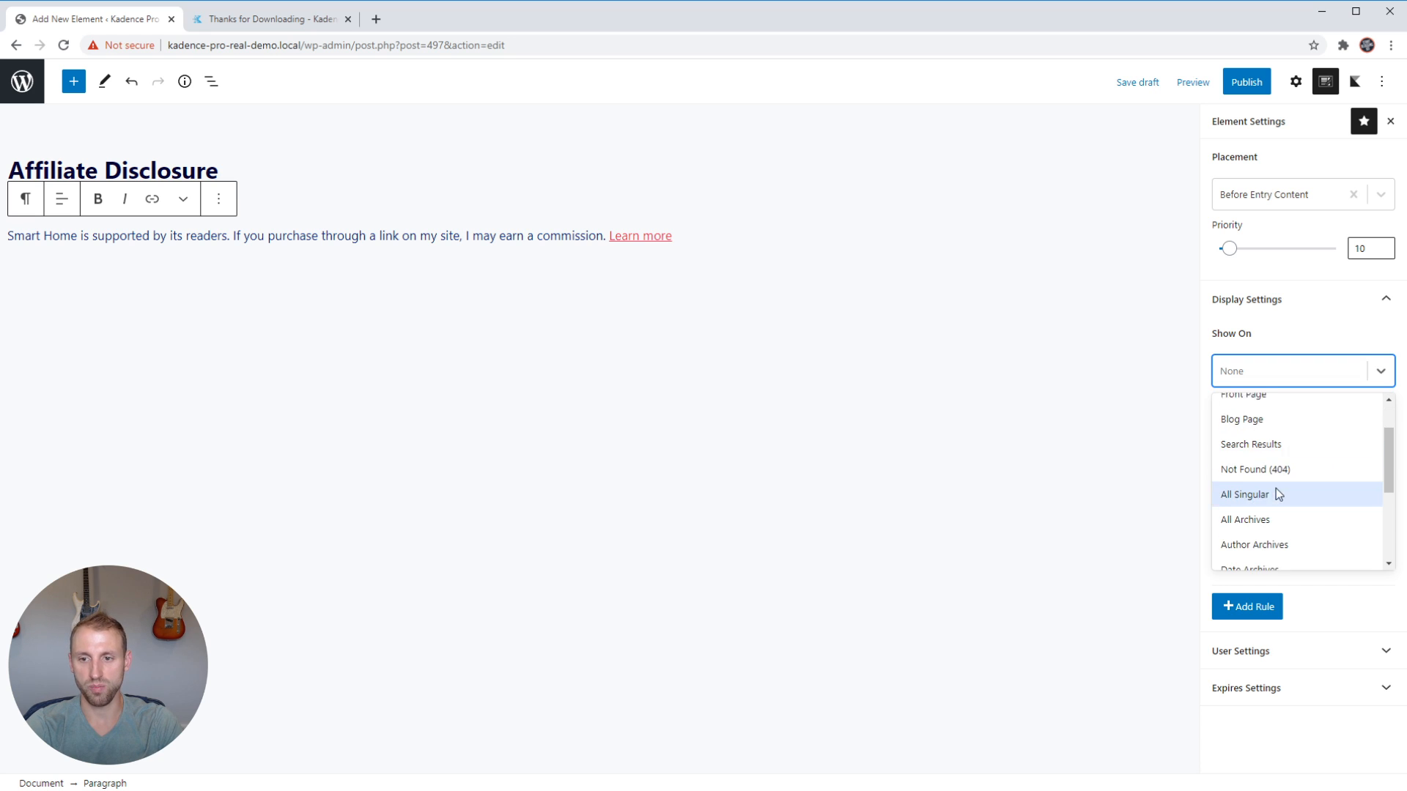
pyautogui.scroll(-2, 1281, 469)
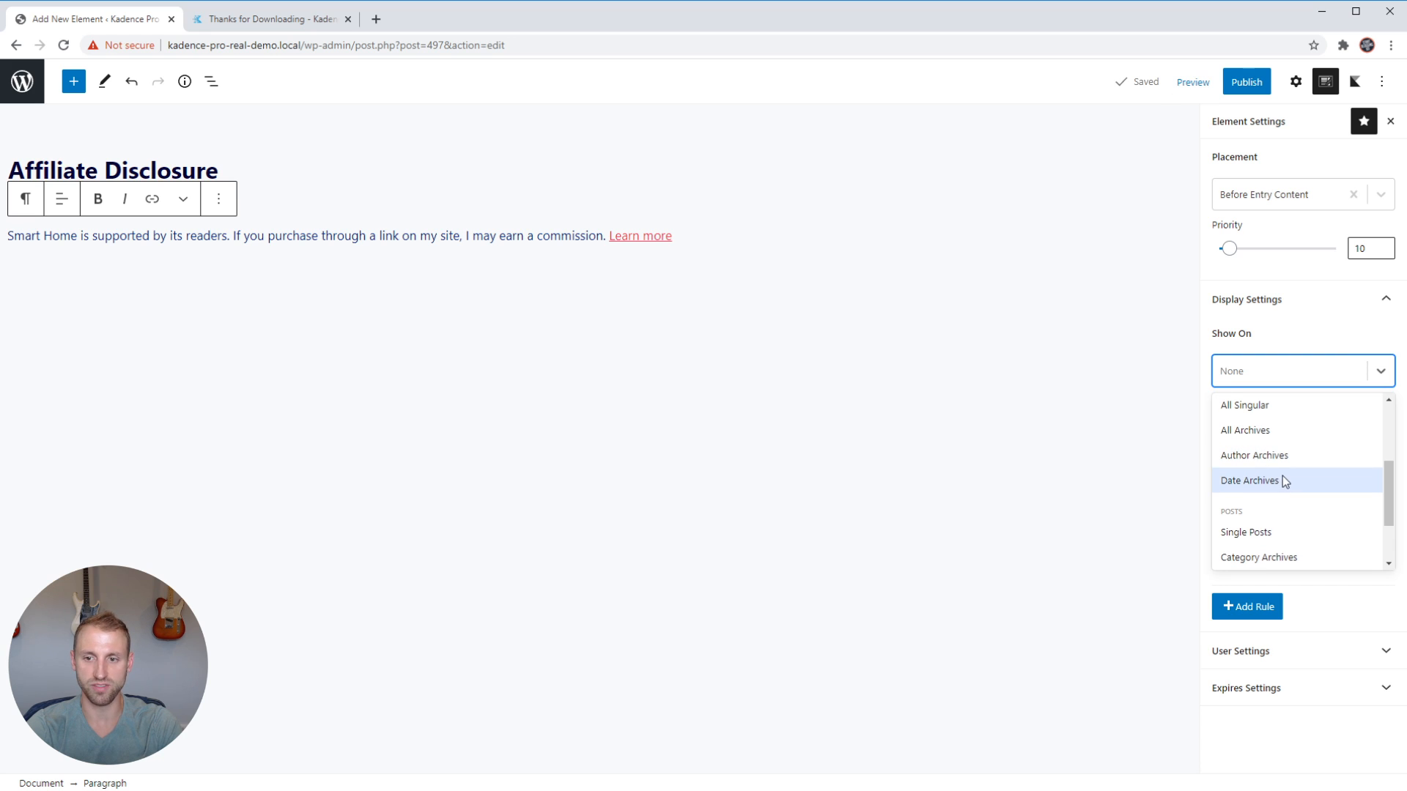
pyautogui.scroll(-2, 1282, 476)
pyautogui.scroll(-1, 1275, 483)
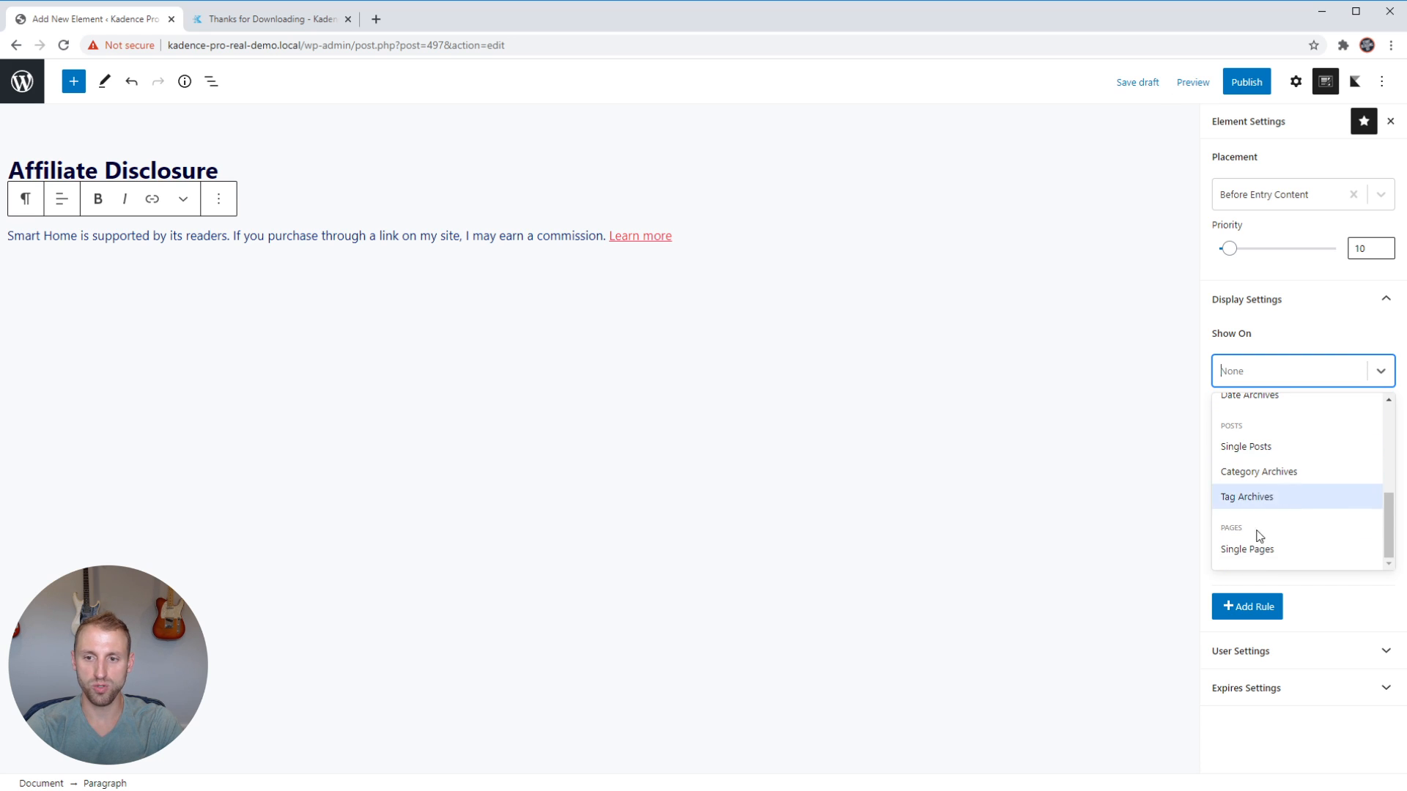
pyautogui.click(1248, 447)
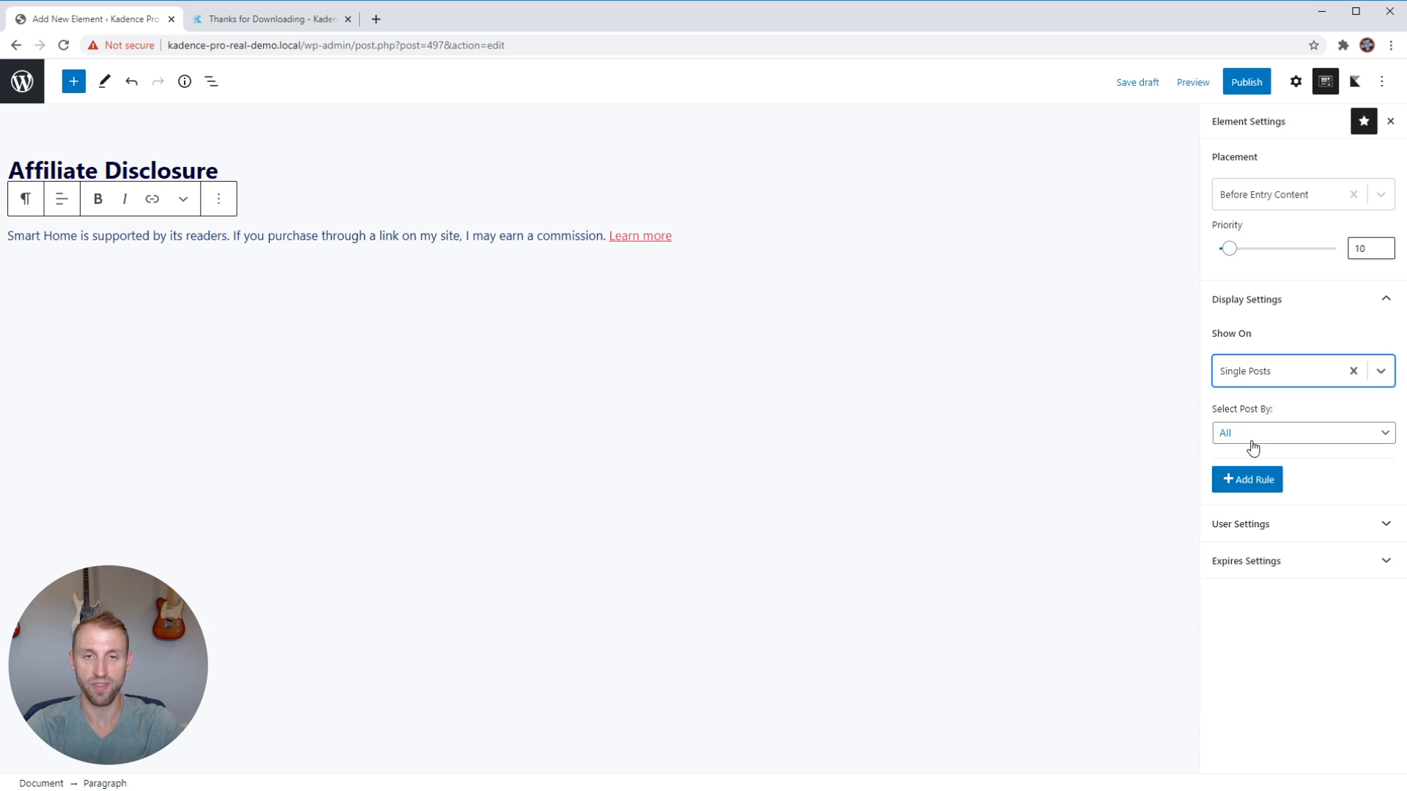
pyautogui.click(1317, 337)
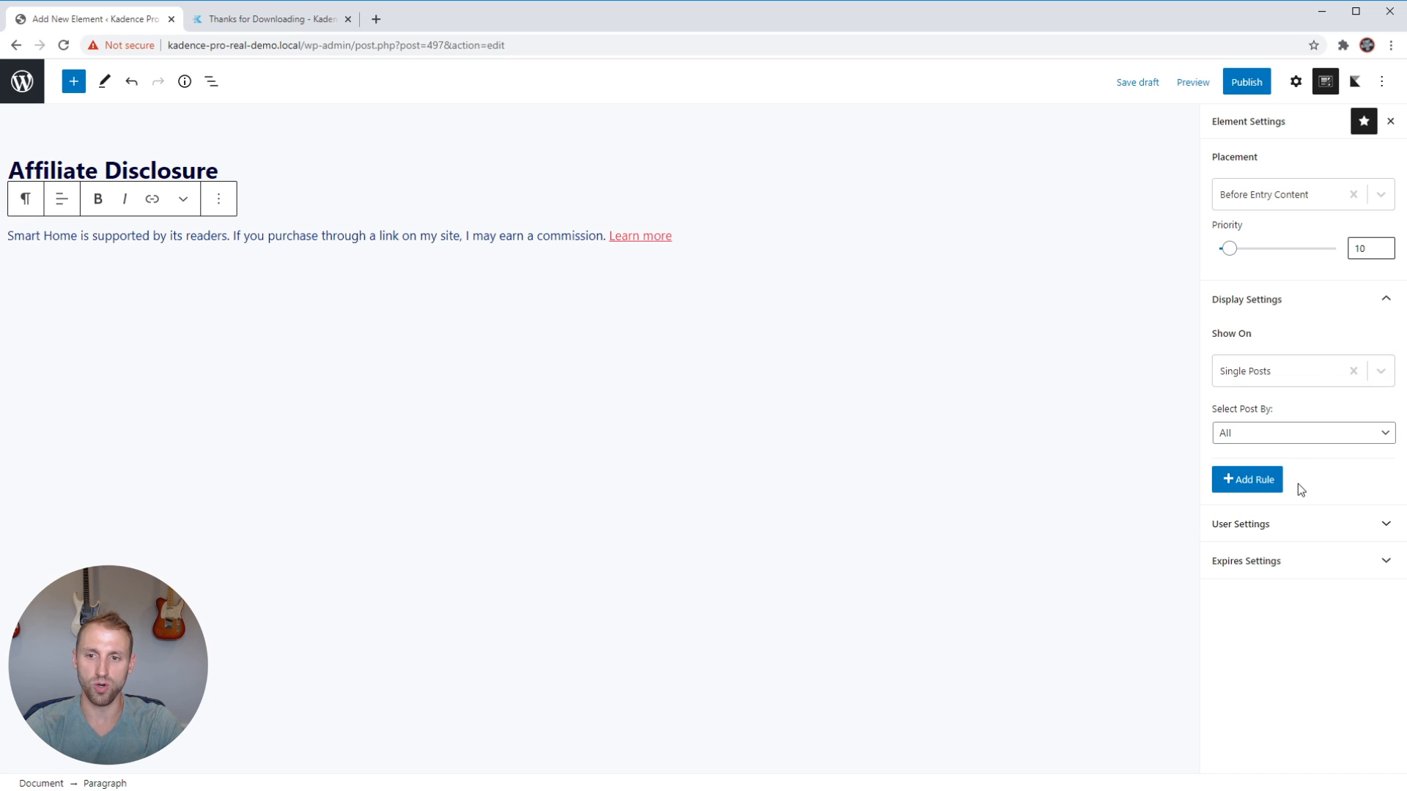
# Restrict the Single Posts display rule by selecting posts by Group, with Tags as the taxonomy.
pyautogui.click(1269, 432)
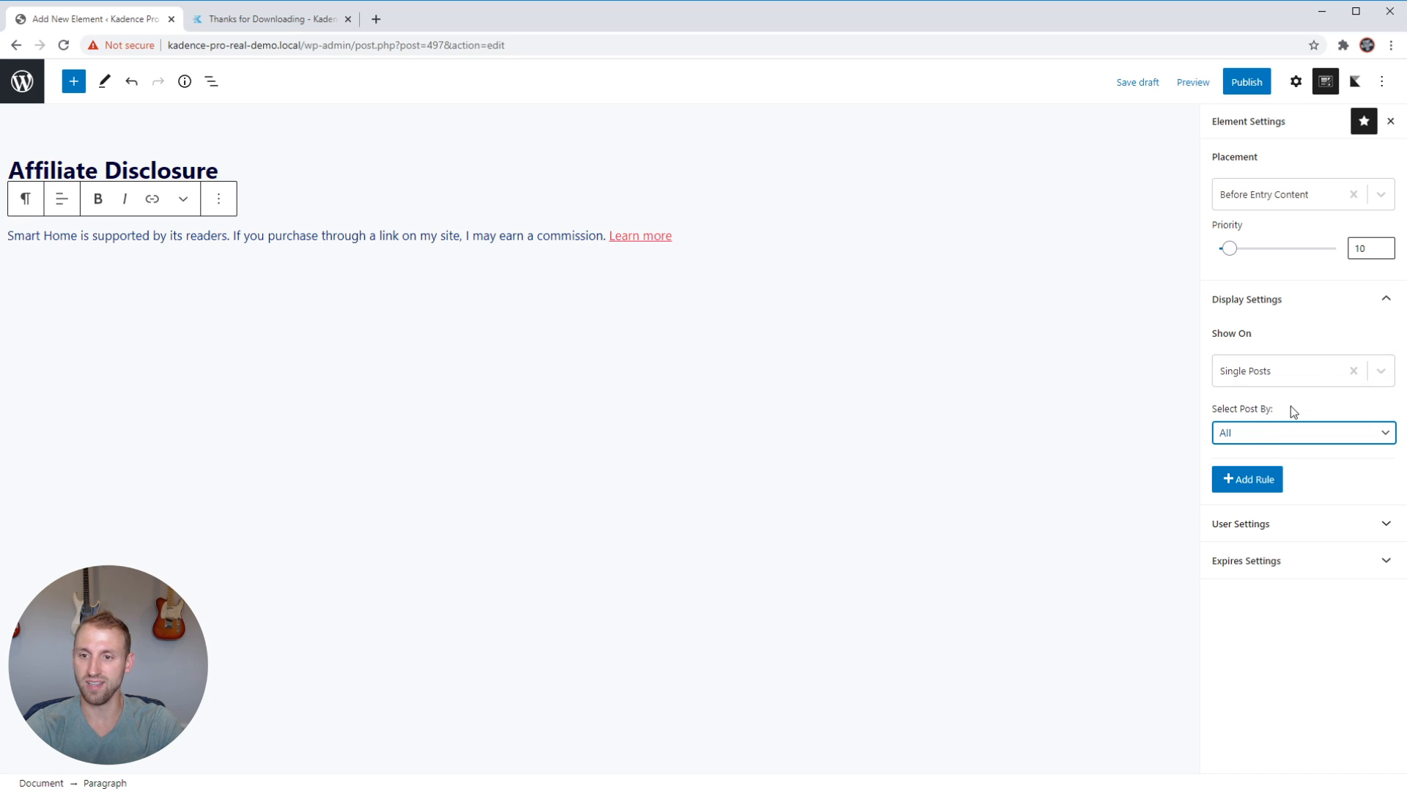
pyautogui.click(1244, 475)
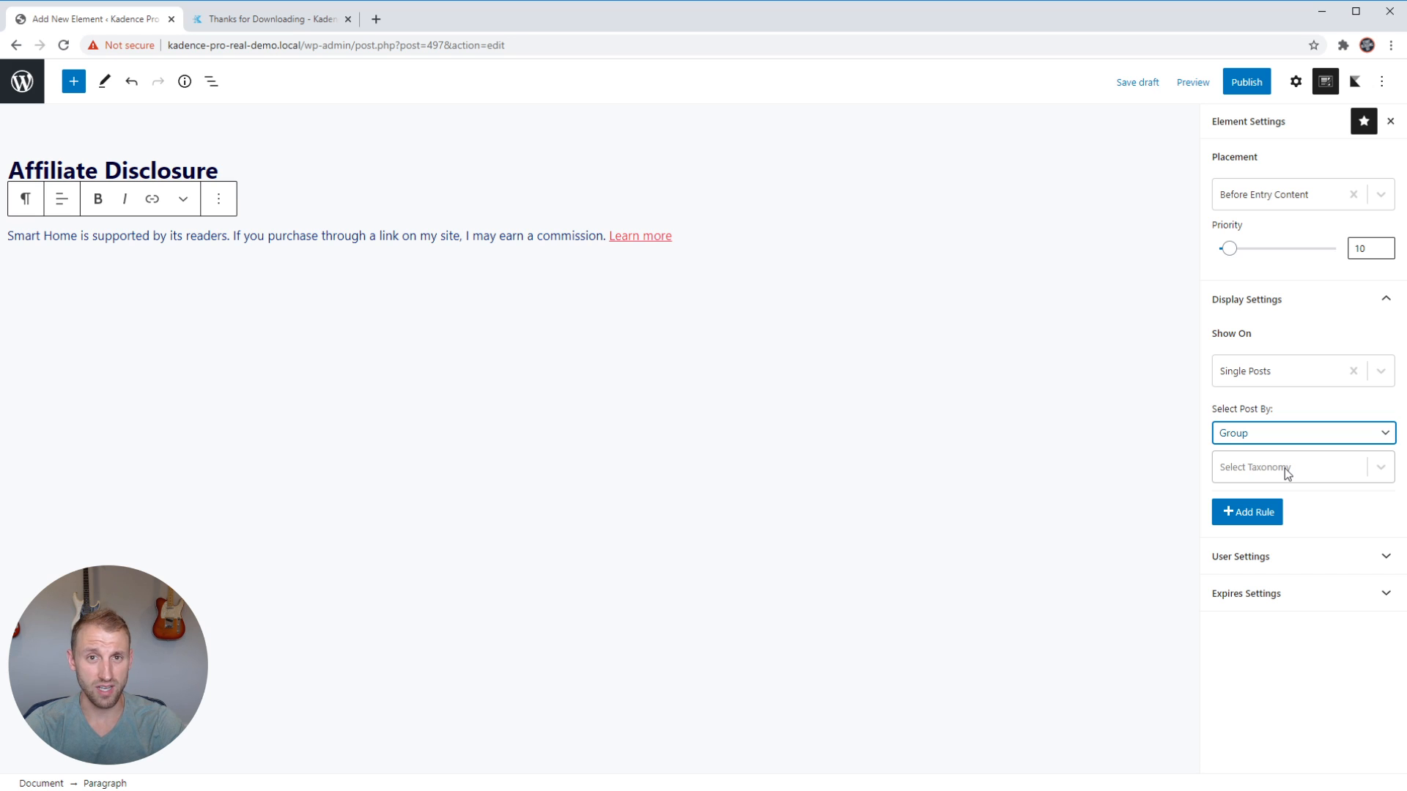
pyautogui.click(1384, 473)
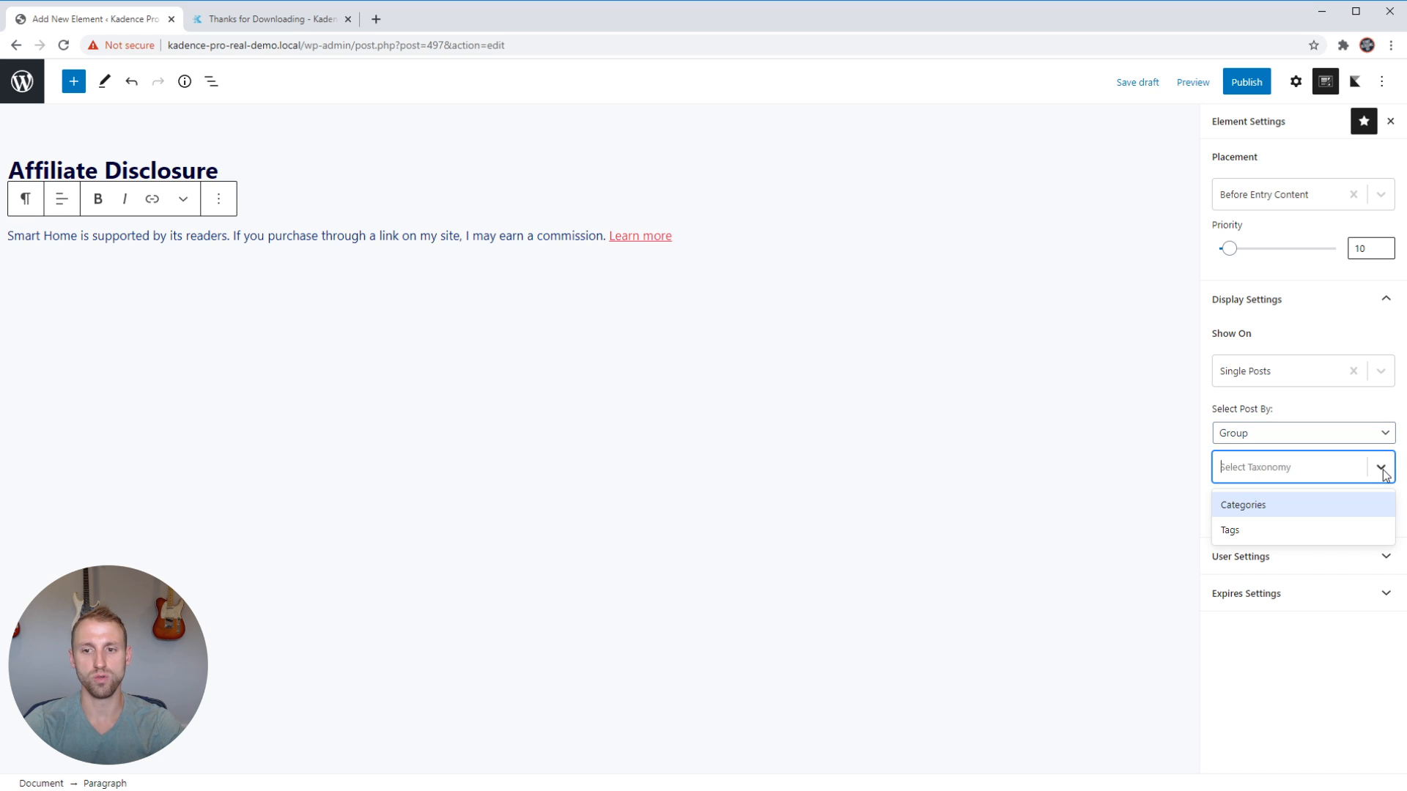
pyautogui.click(1290, 530)
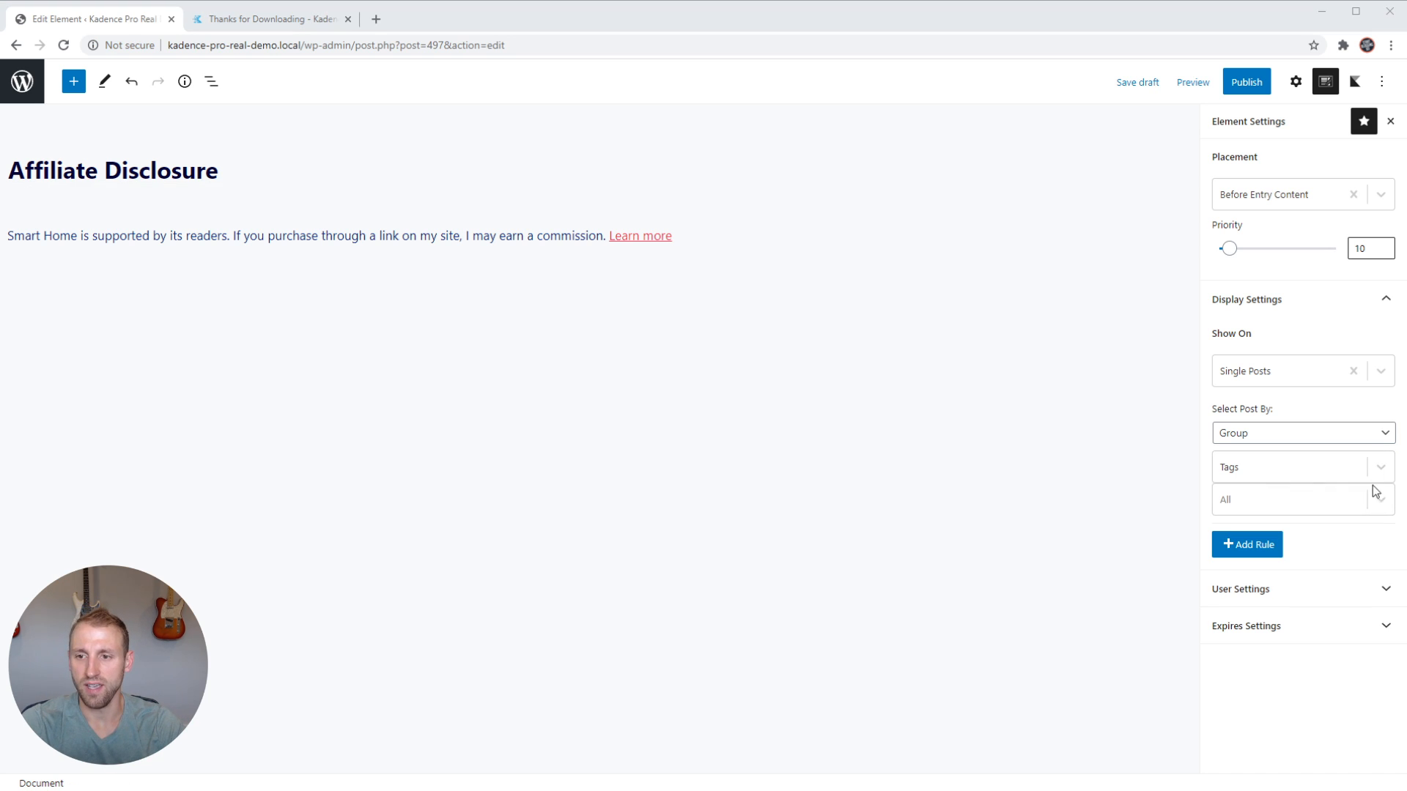
# Limit the Single Posts display rule to posts tagged affiliate.
pyautogui.click(1272, 504)
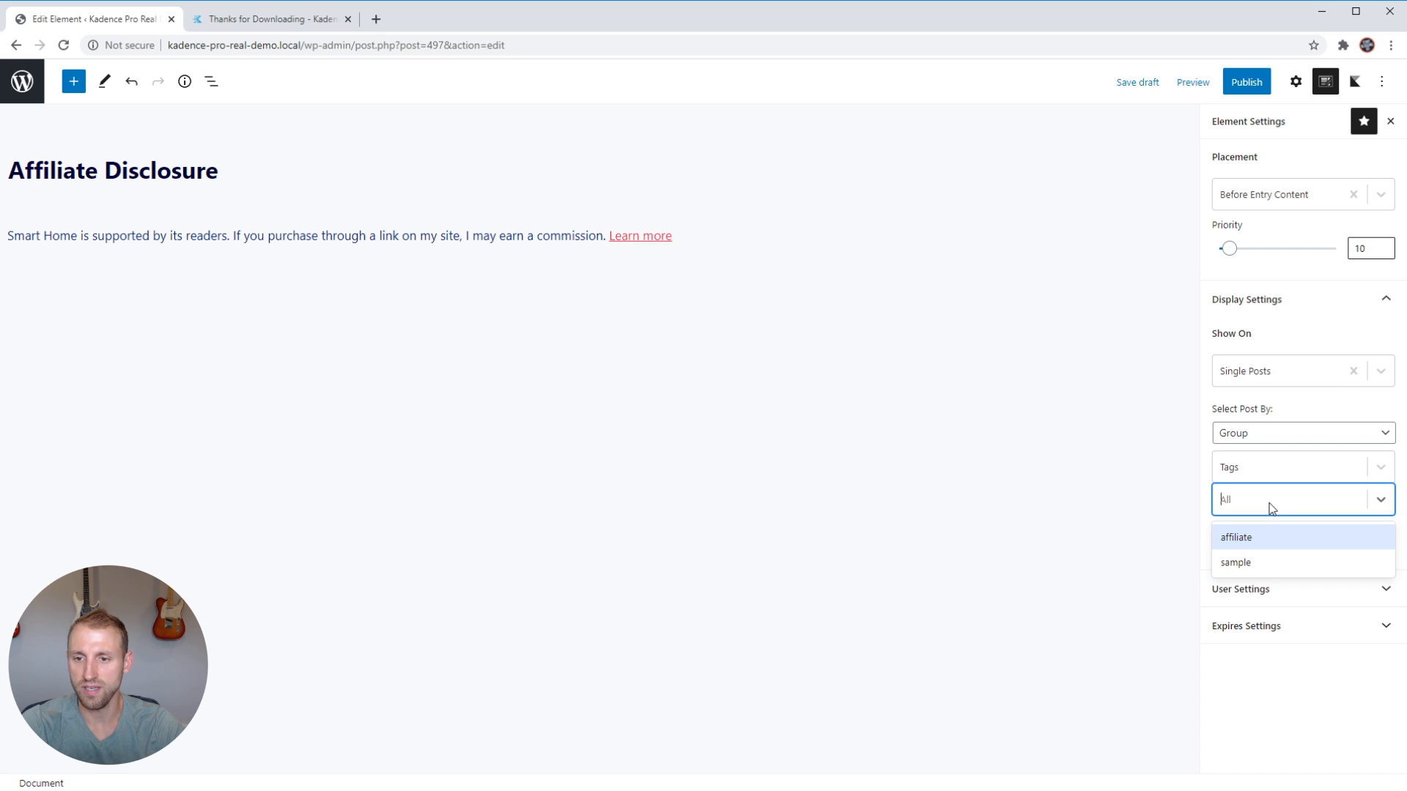
pyautogui.click(1237, 538)
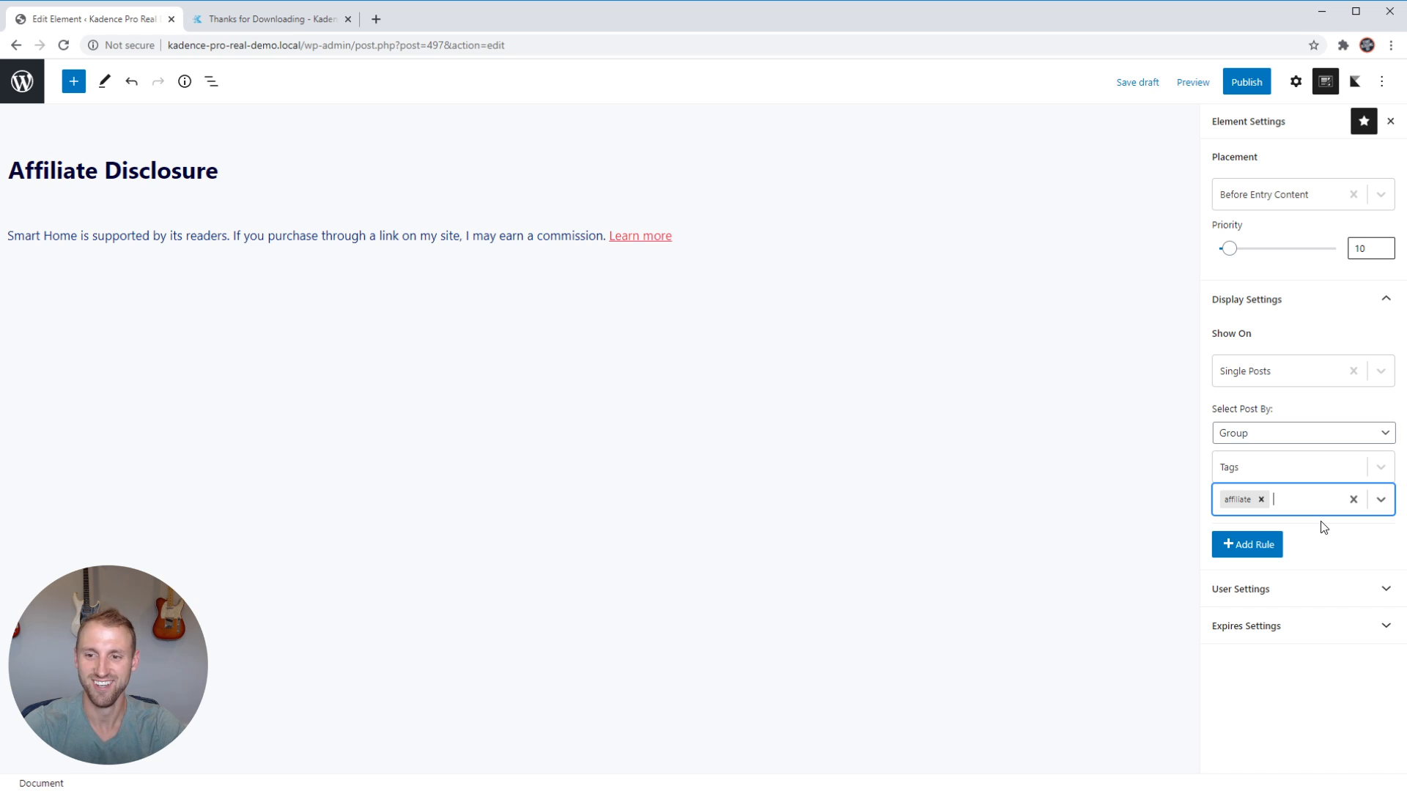
pyautogui.click(1341, 531)
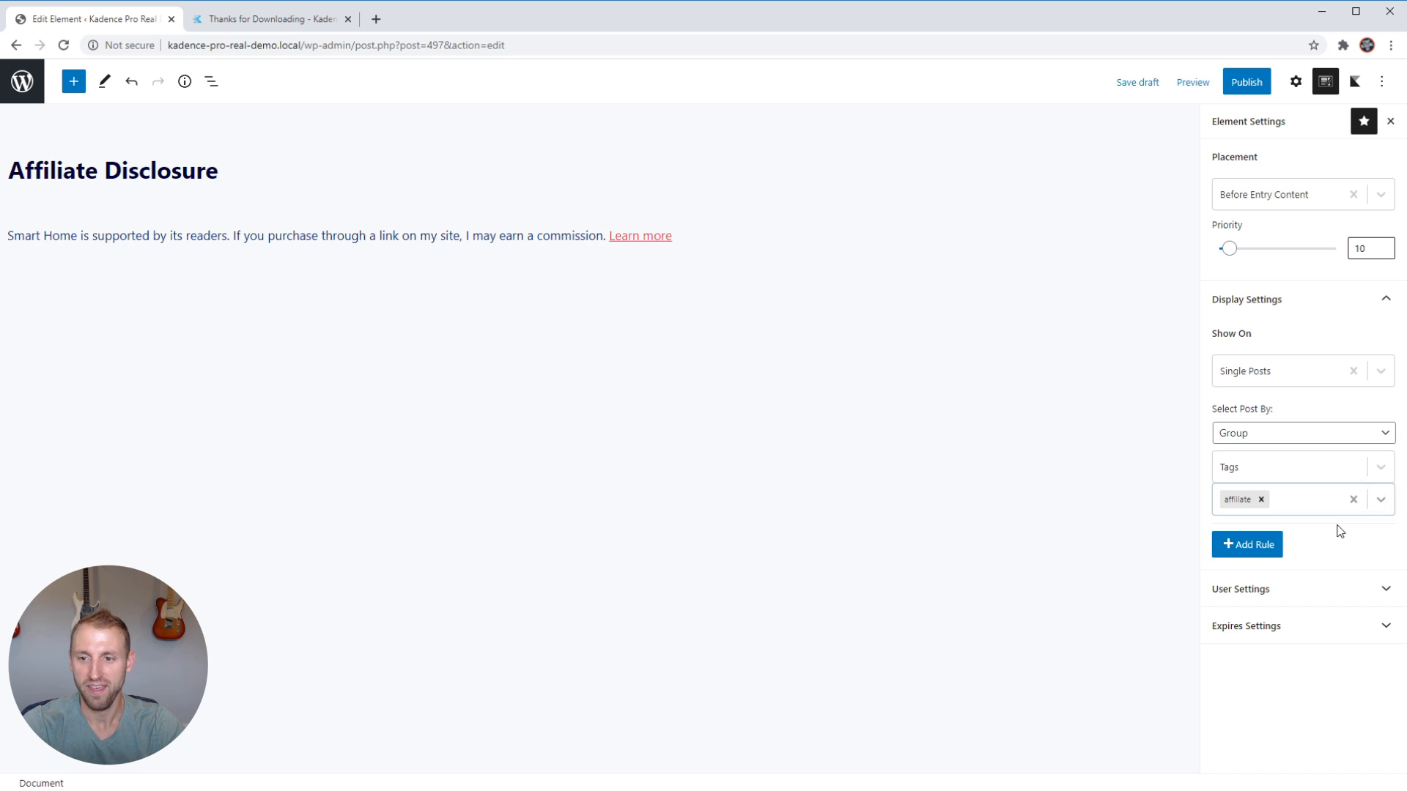
# Open the element's user settings and look through the visibility options, from the basic user groups to the specific roles.
pyautogui.click(1284, 590)
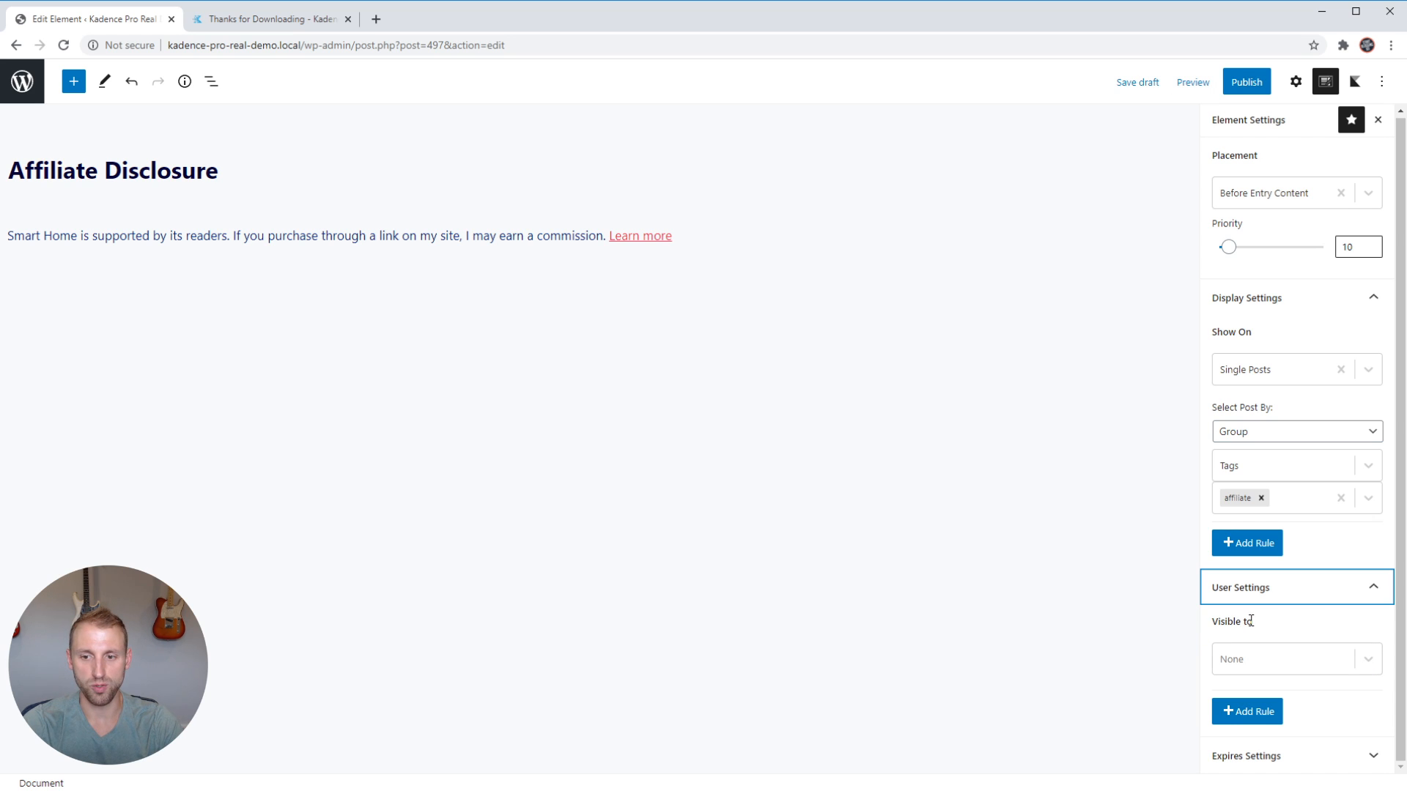
pyautogui.click(1369, 661)
pyautogui.scroll(-2, 1358, 602)
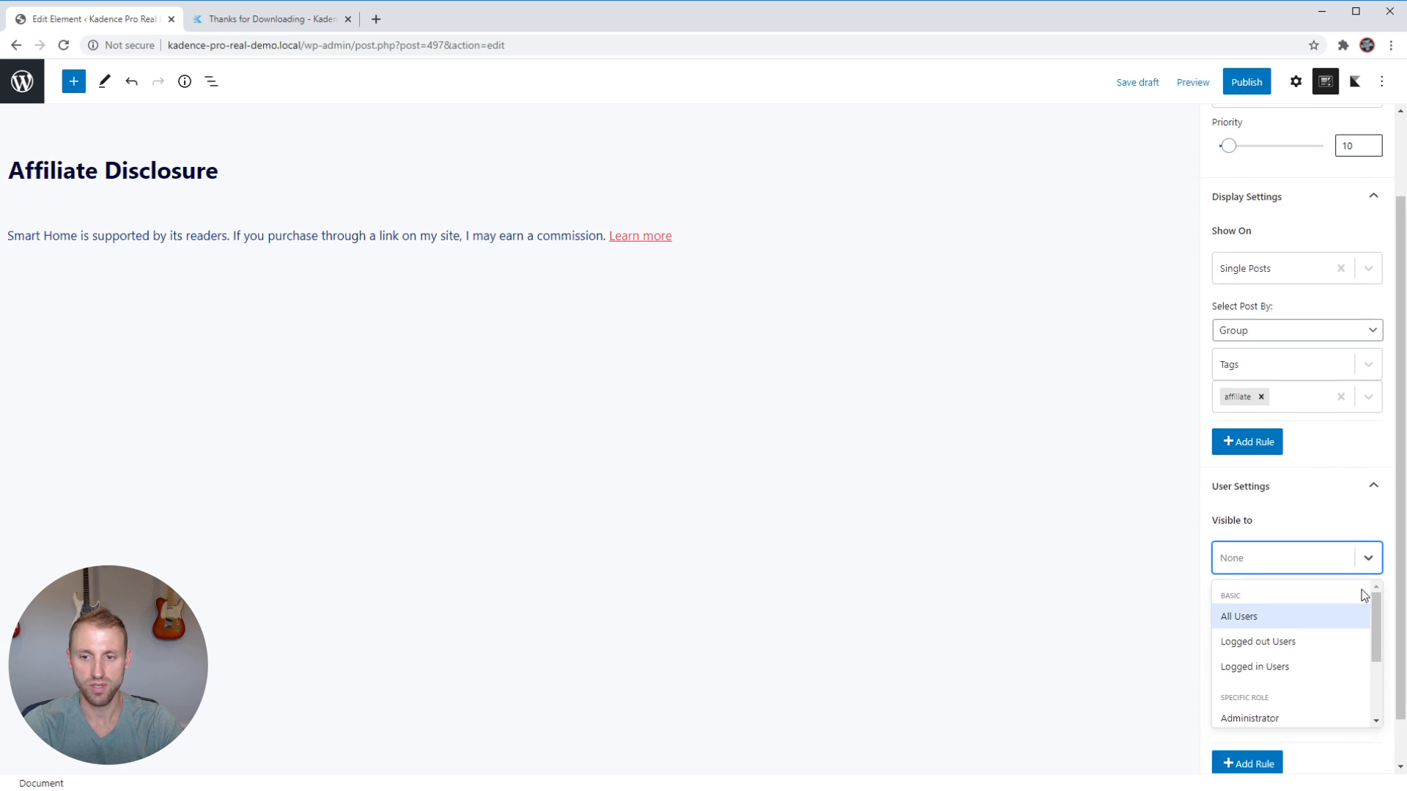
pyautogui.scroll(1, 1332, 630)
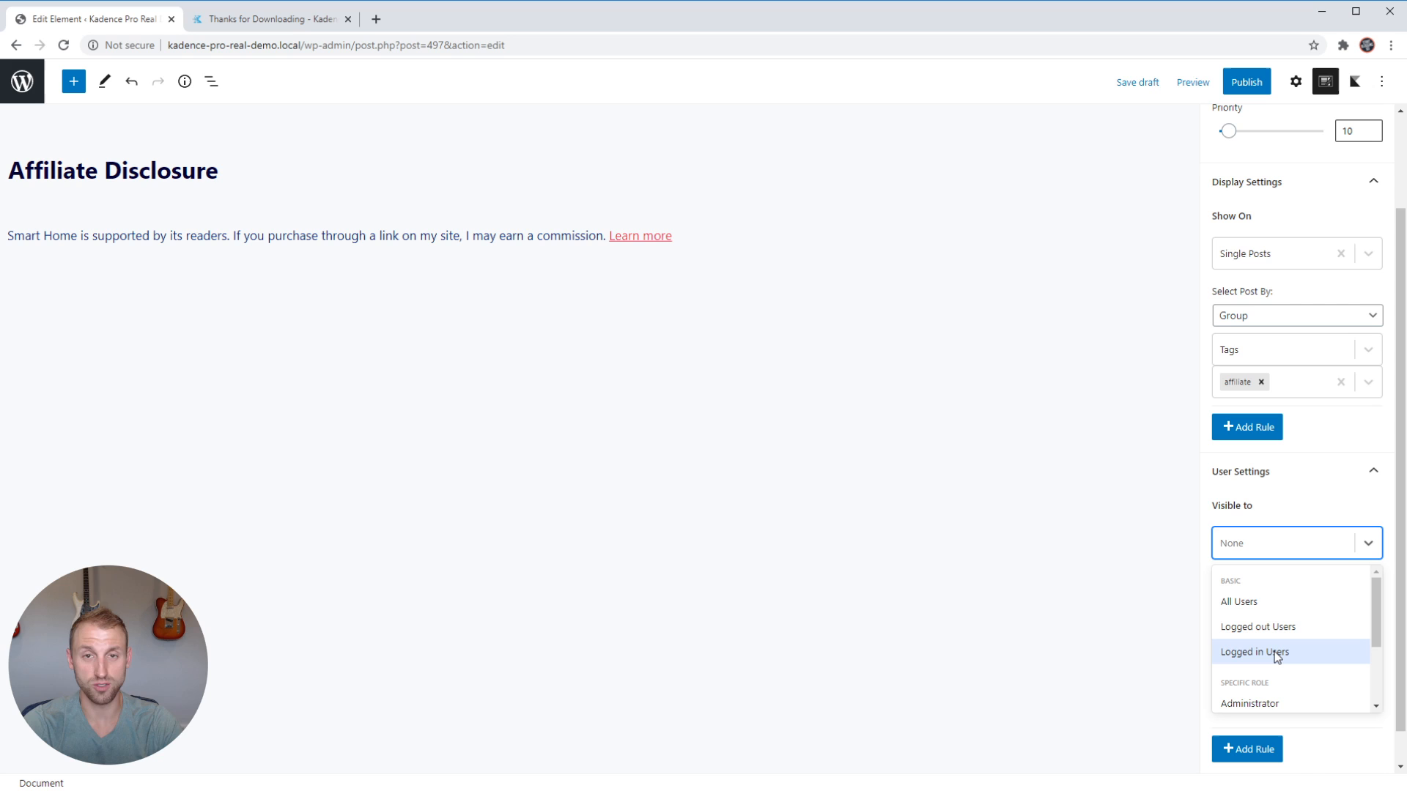
pyautogui.scroll(-2, 1277, 656)
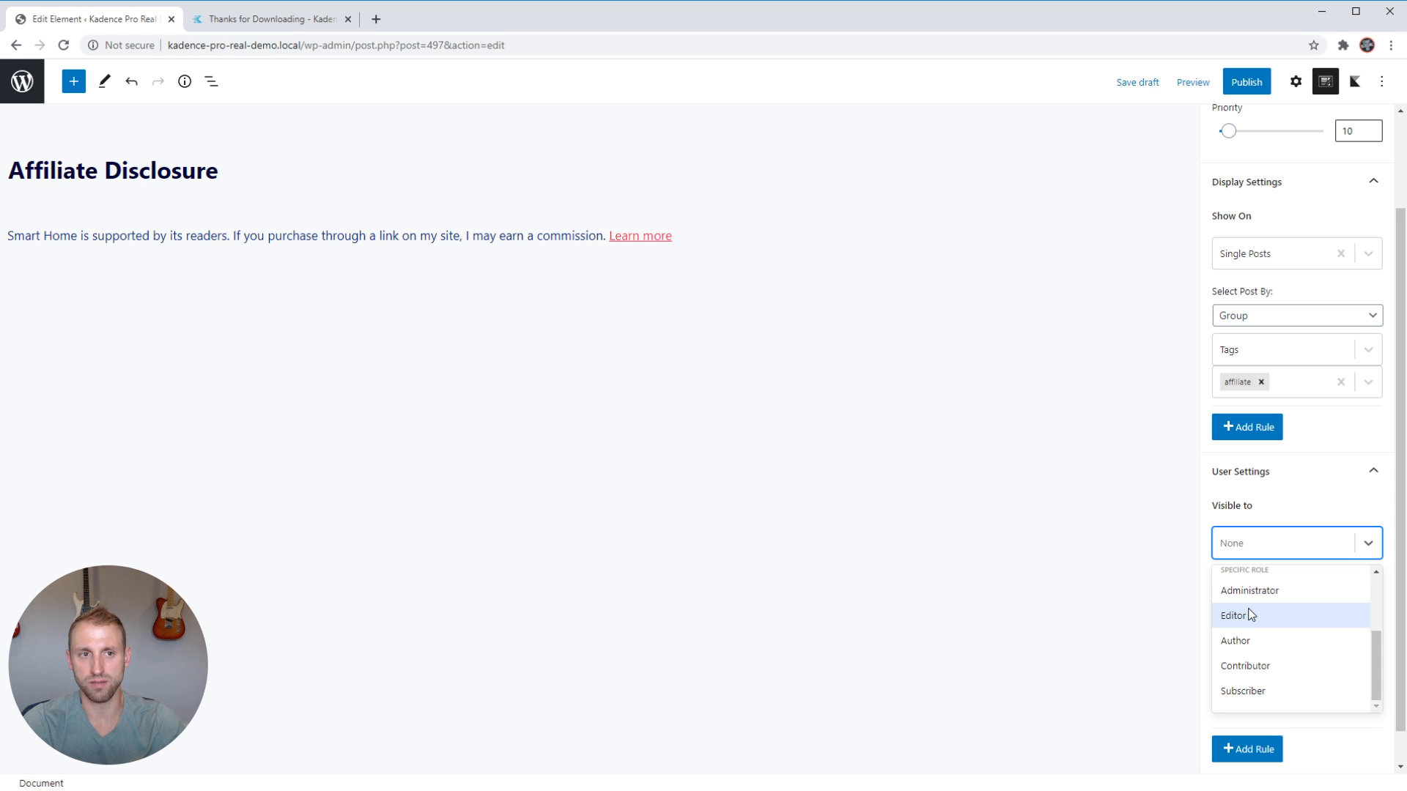
pyautogui.scroll(3, 1250, 614)
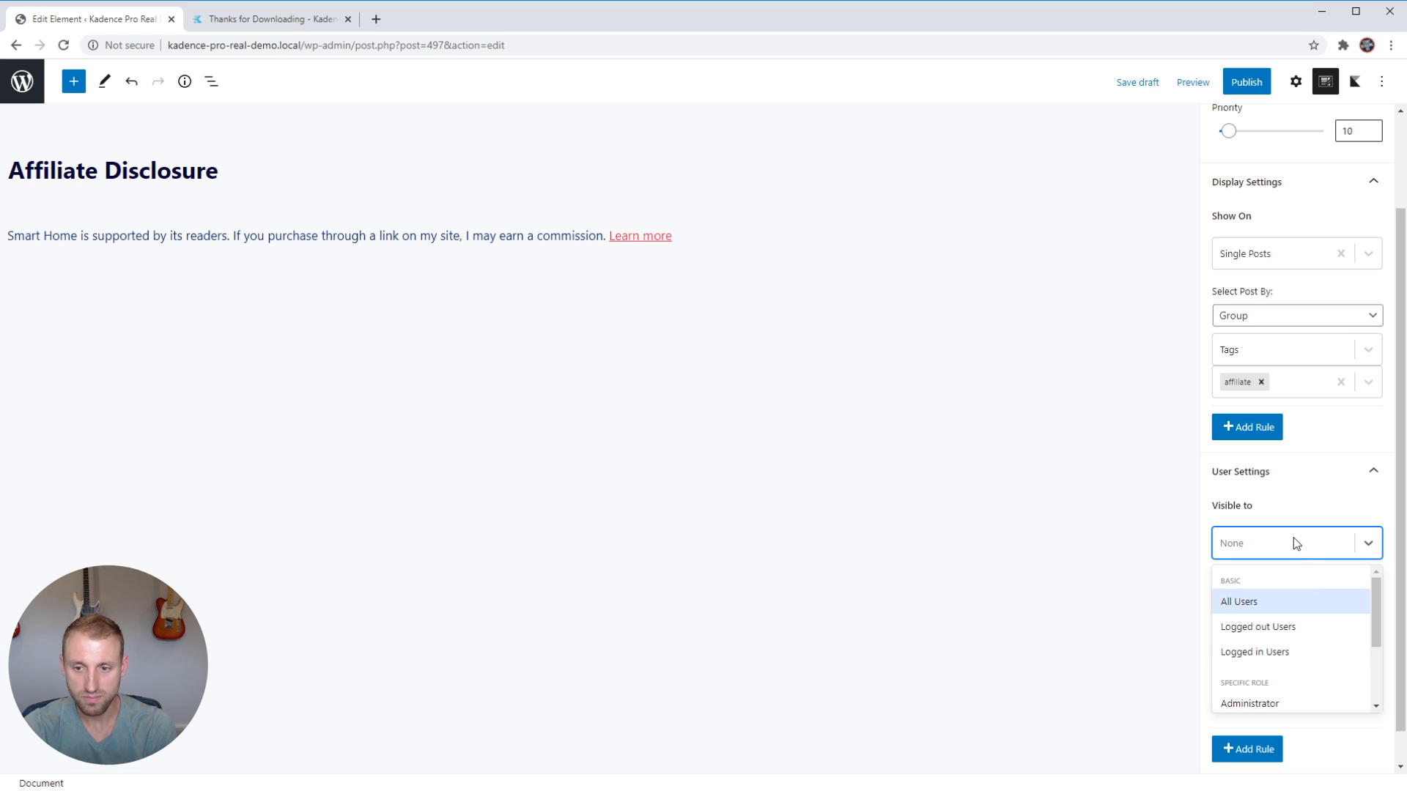
pyautogui.click(1299, 511)
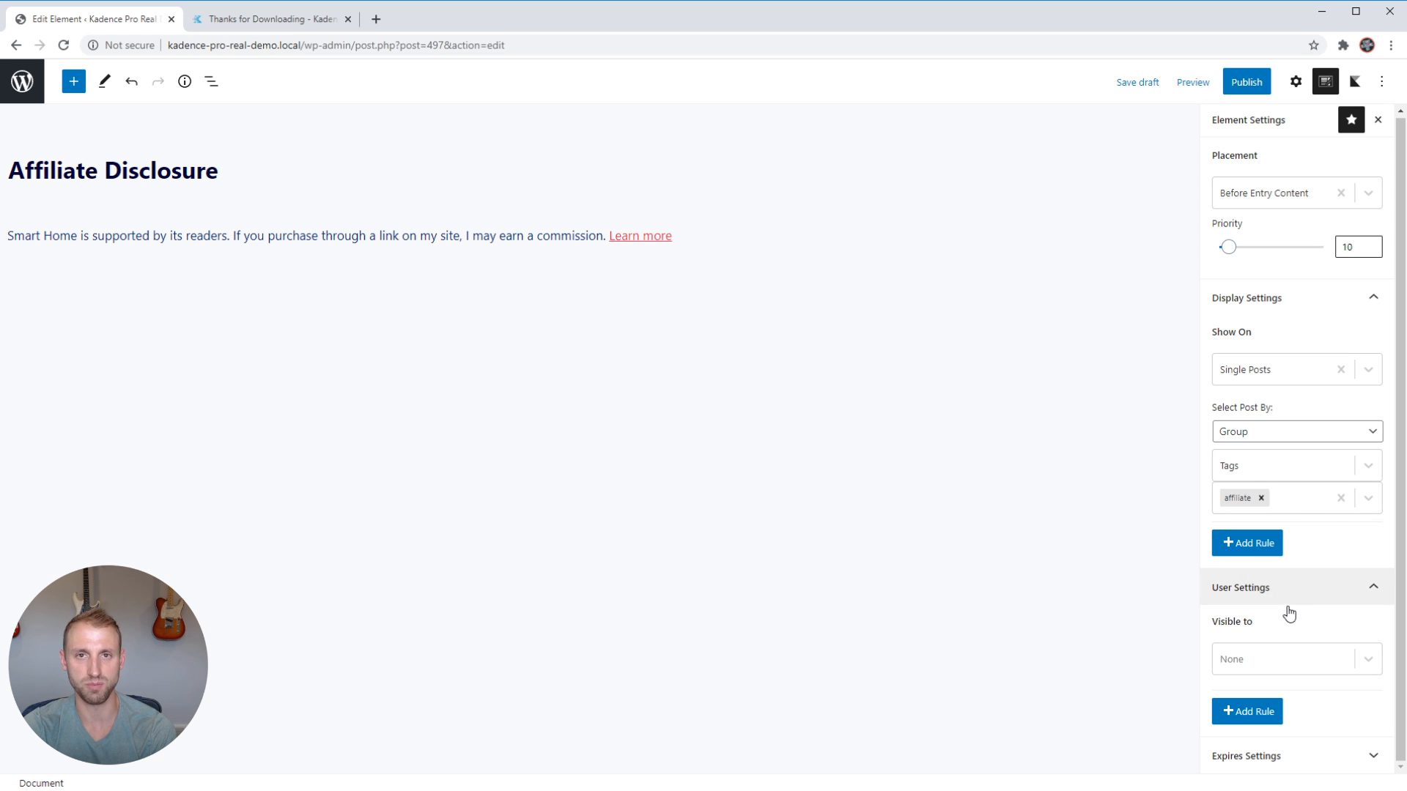
# Enable expiry for the element and set its expiry date to 28 August 2020.
pyautogui.click(1306, 762)
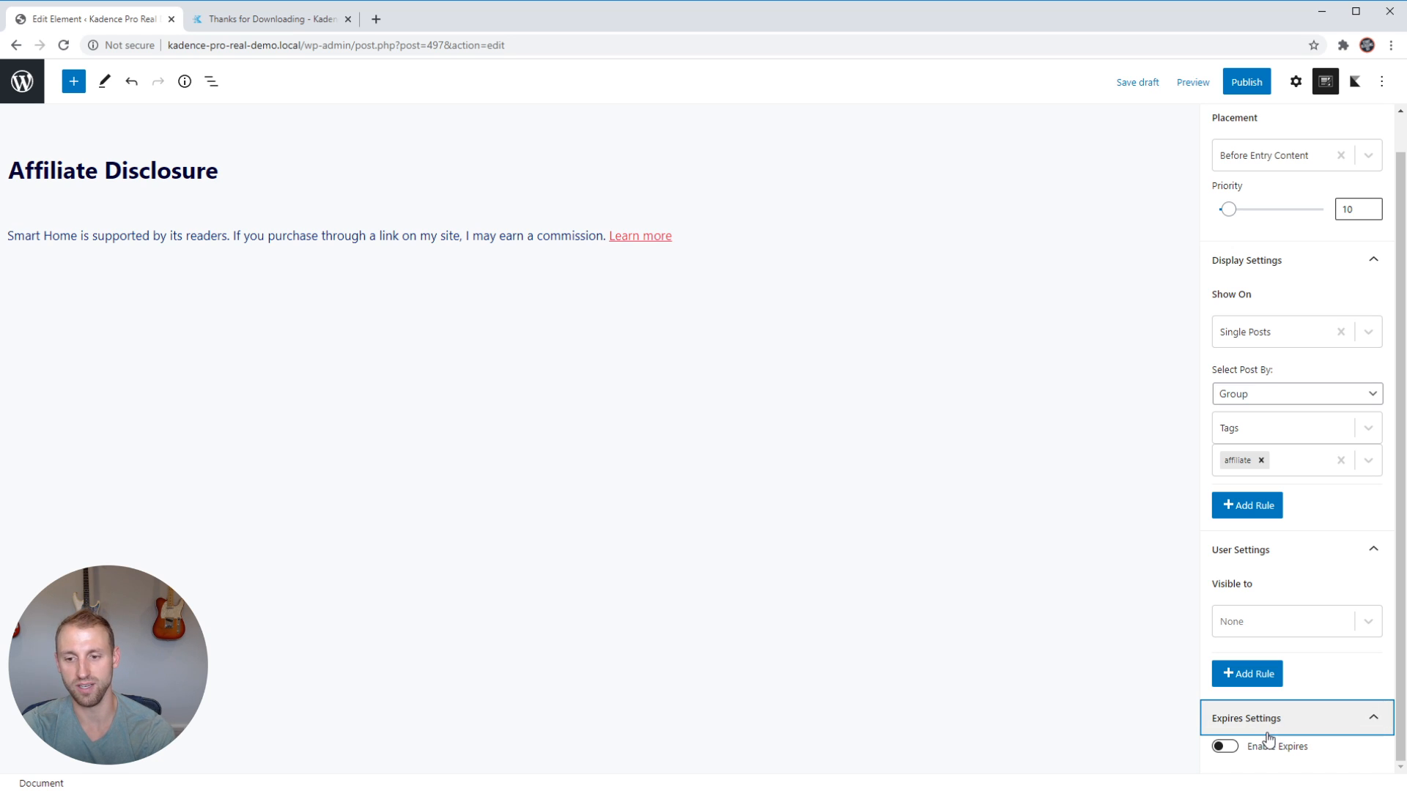
pyautogui.click(1222, 748)
pyautogui.scroll(-4, 1334, 641)
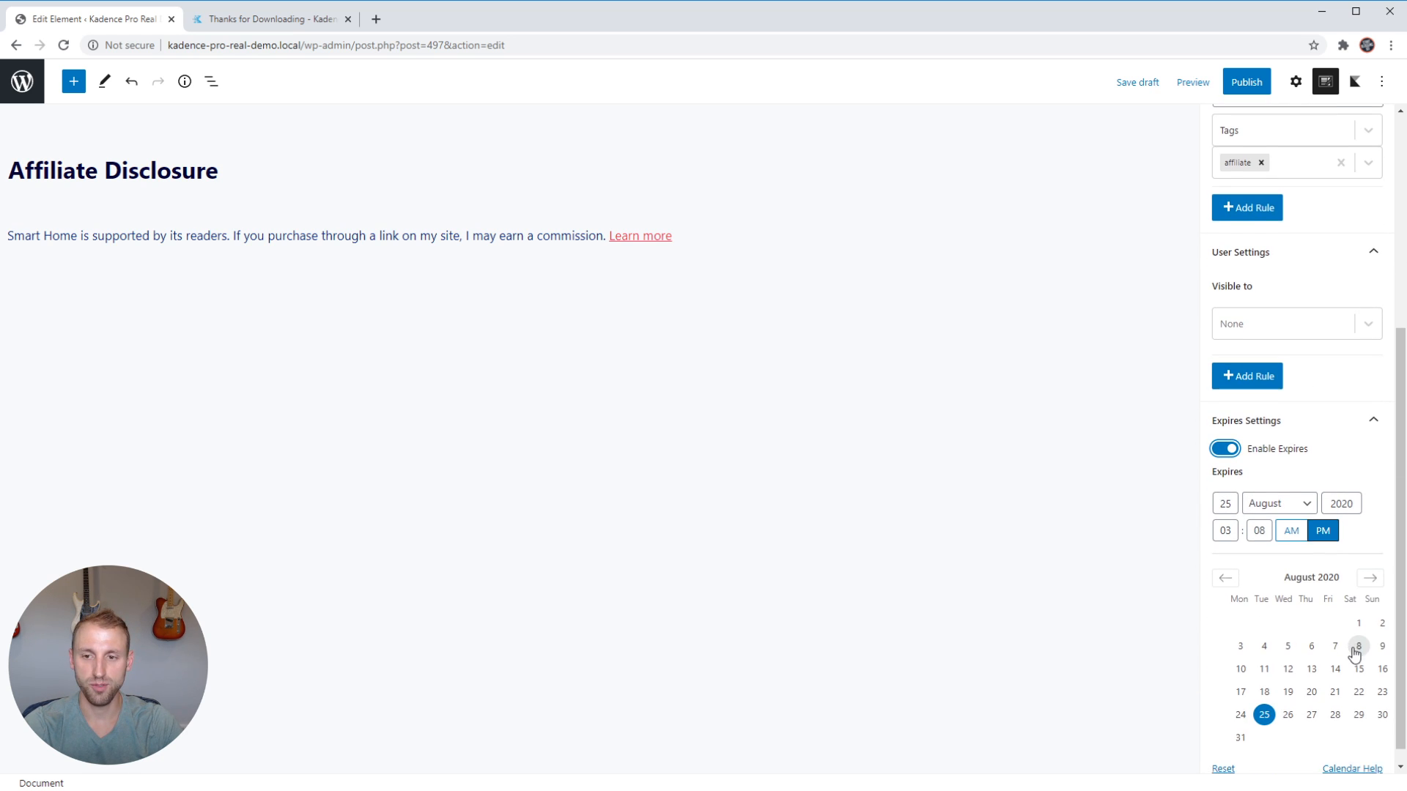
pyautogui.scroll(-1, 1354, 654)
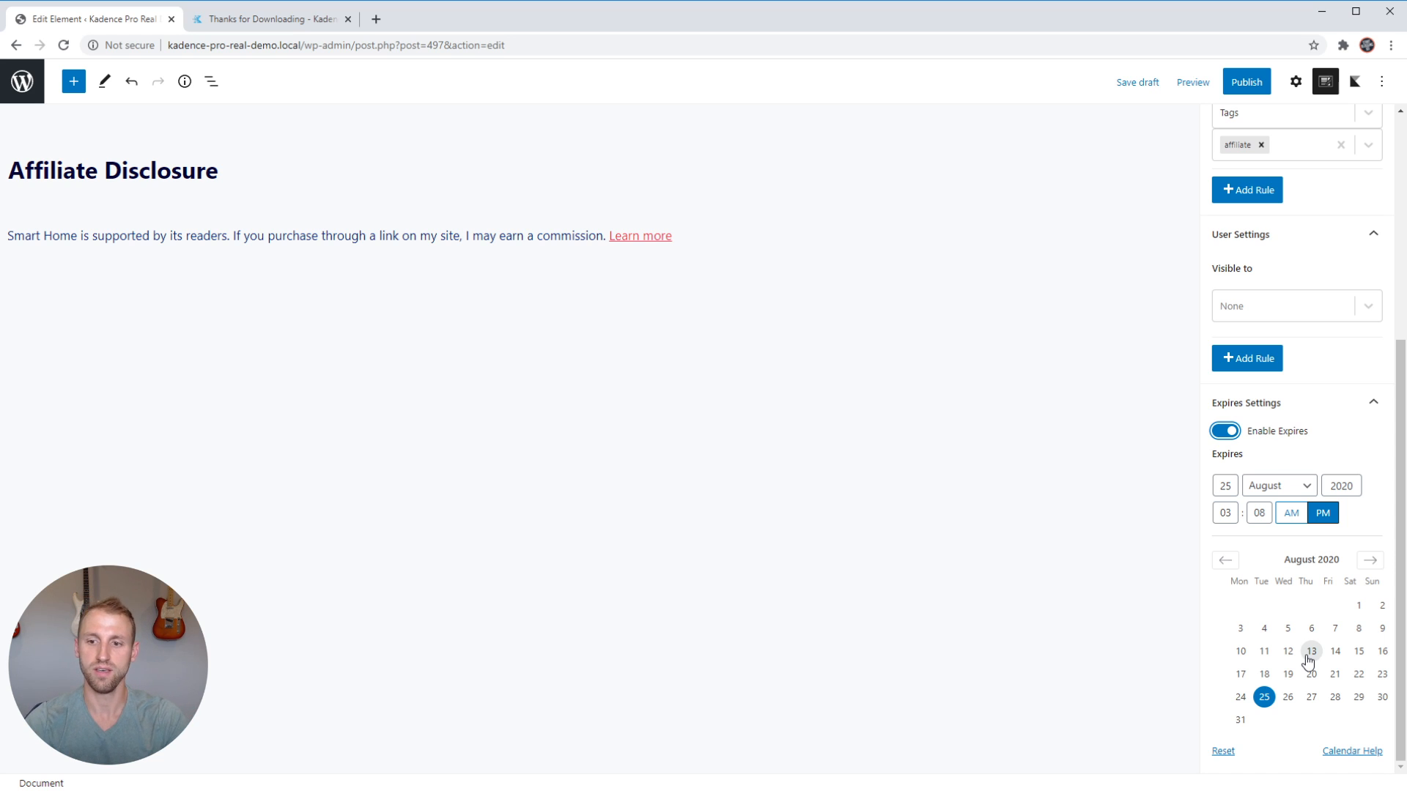
pyautogui.click(1335, 697)
# Set the expiry time to 11:59, and switch the element's expiry back off.
pyautogui.click(1232, 513)
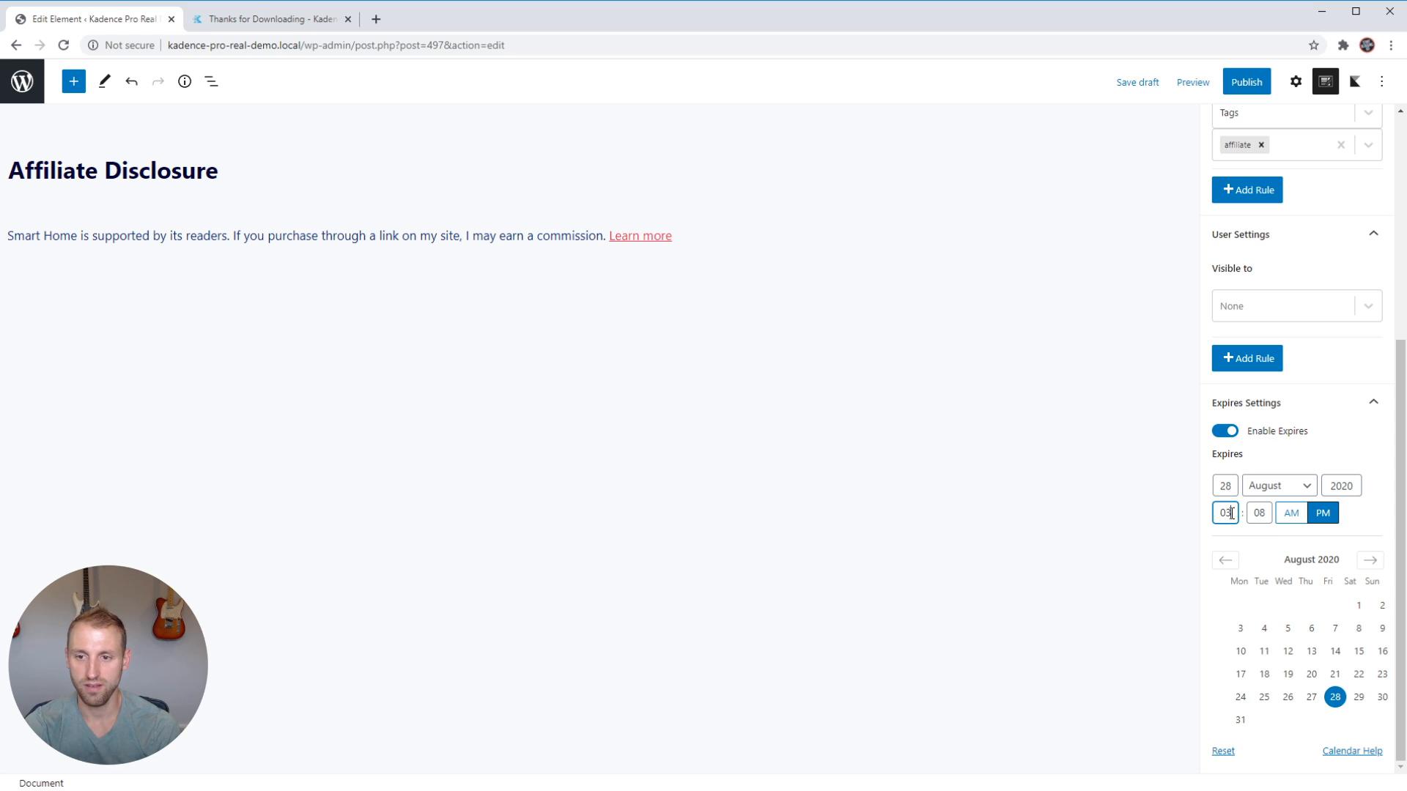
pyautogui.doubleClick(1232, 513)
pyautogui.write('11')
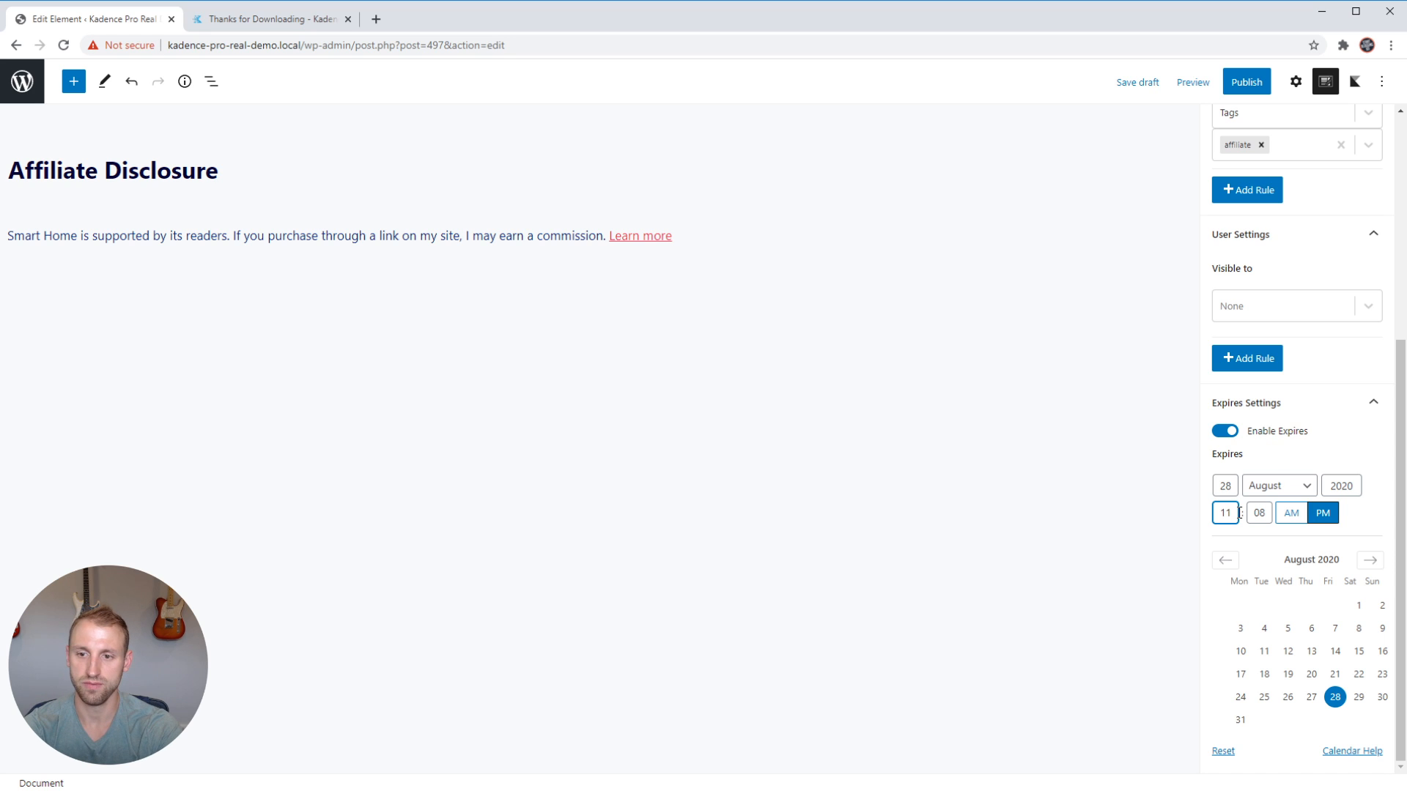
pyautogui.press('Tab')
pyautogui.write('59')
pyautogui.click(1309, 457)
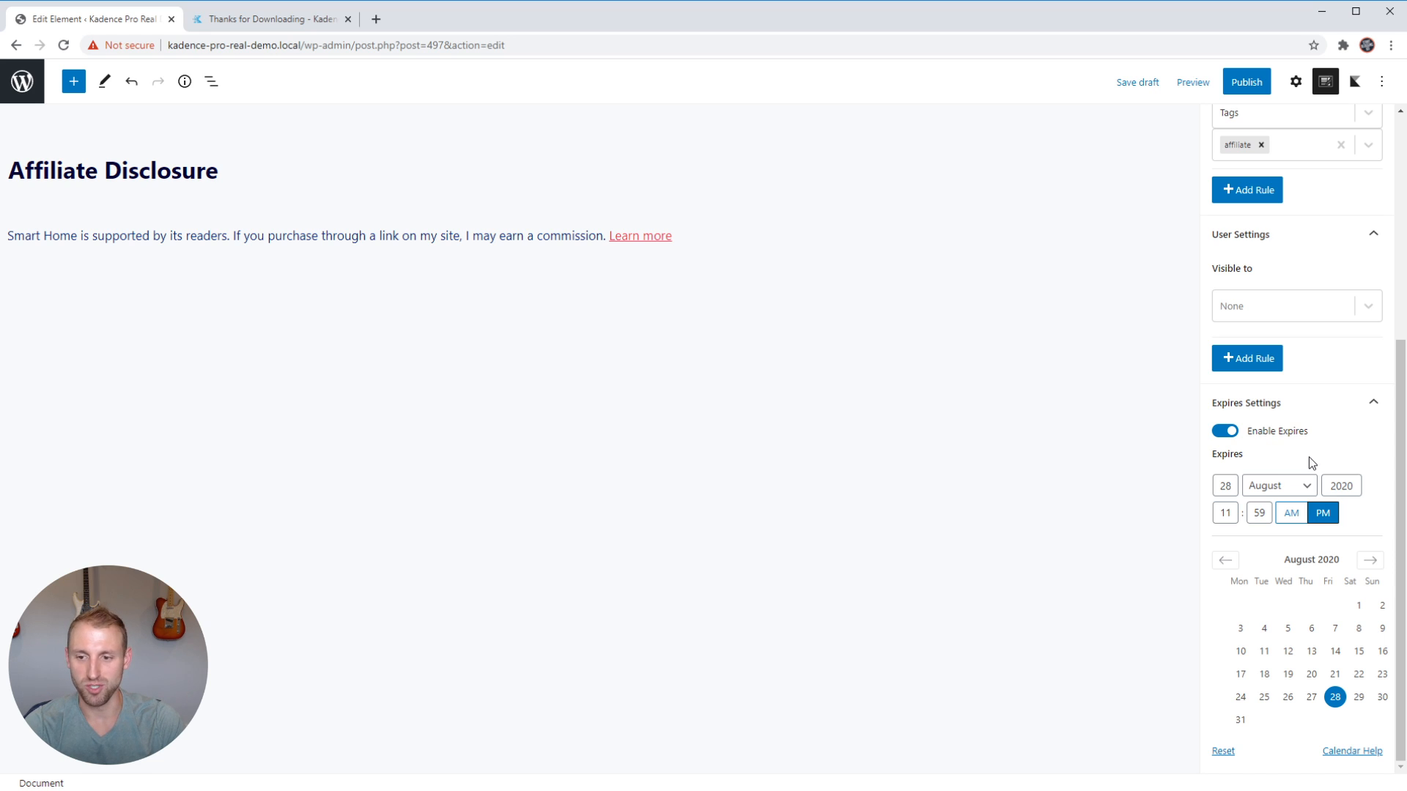
pyautogui.click(1230, 434)
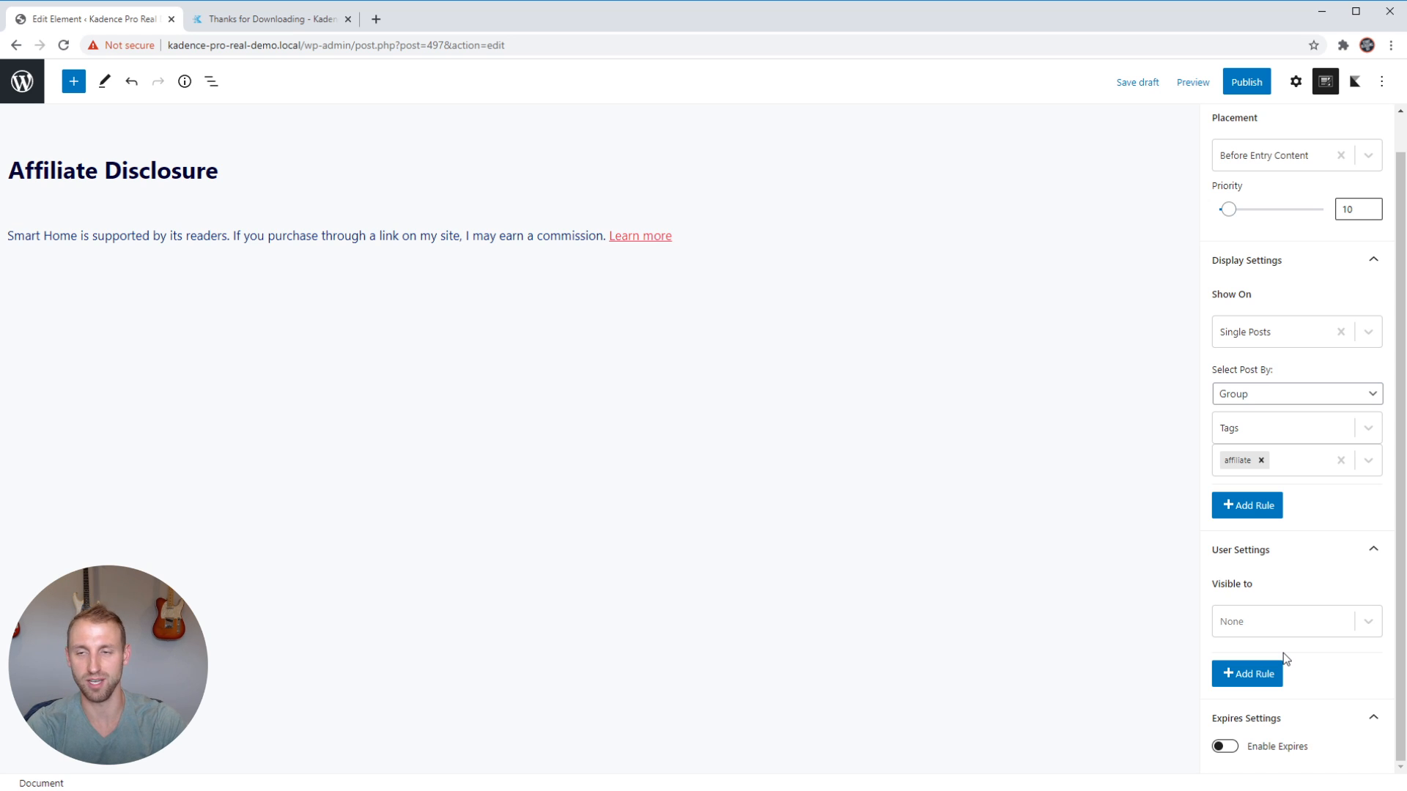
# Publish the Affiliate Disclosure element and return to the Elements list.
pyautogui.scroll(2, 1326, 454)
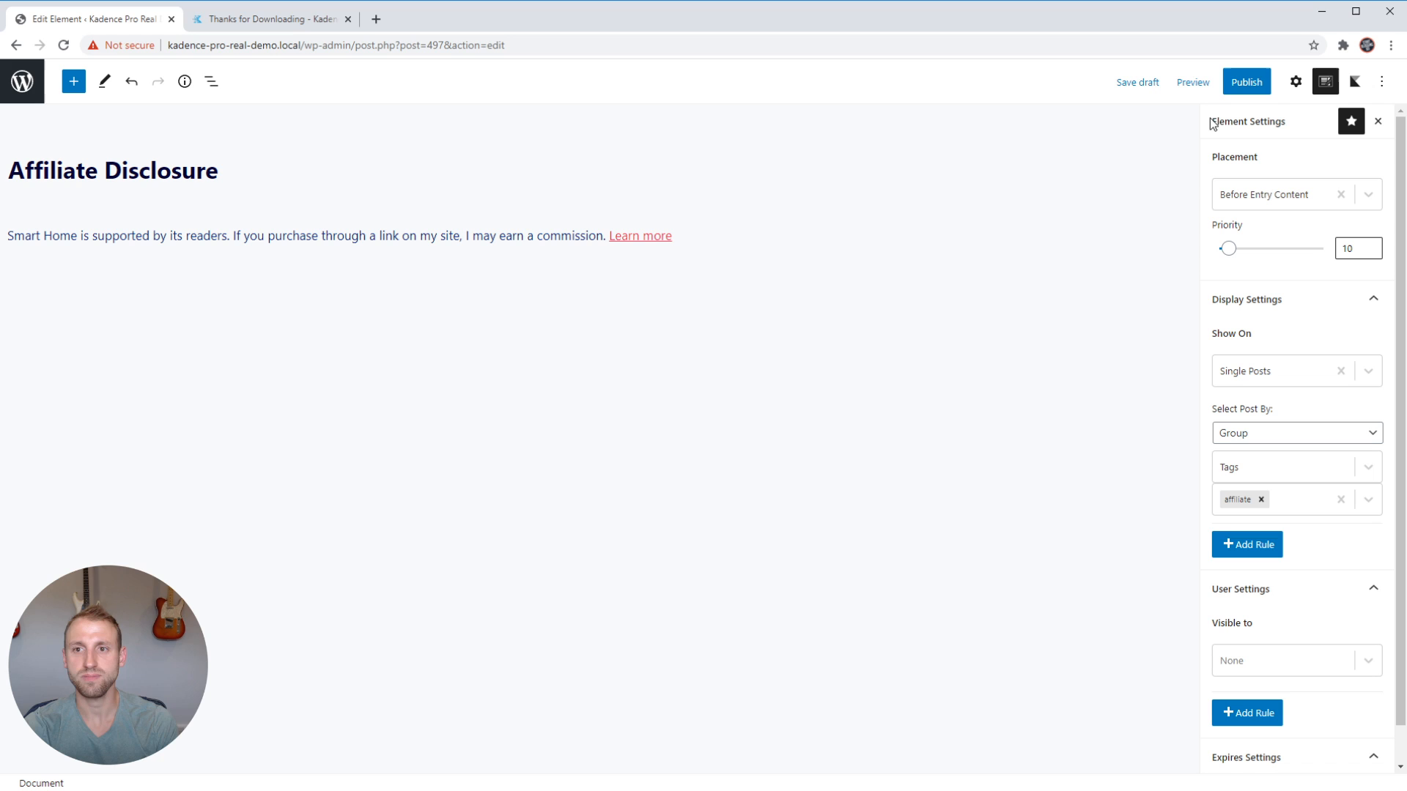
pyautogui.click(1242, 84)
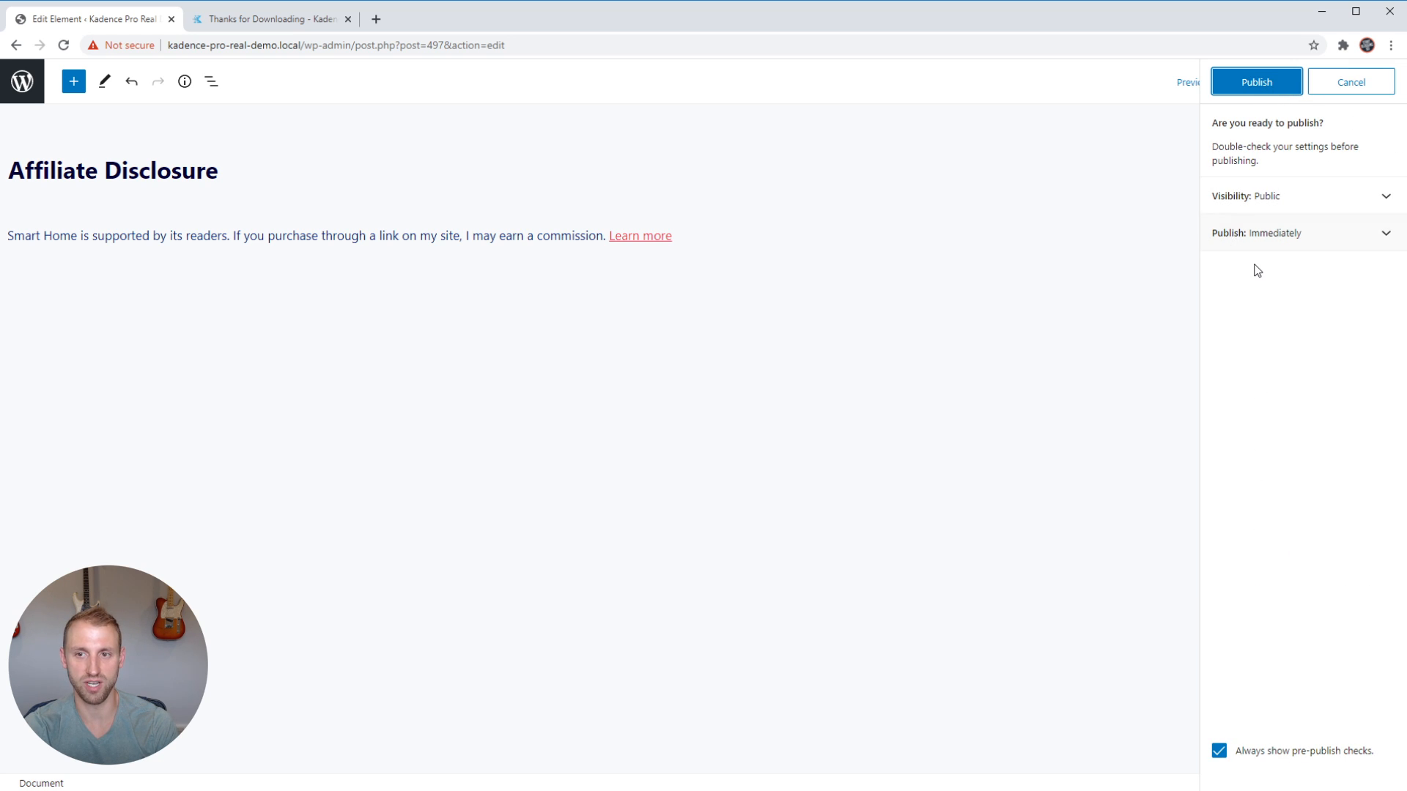
pyautogui.click(1258, 87)
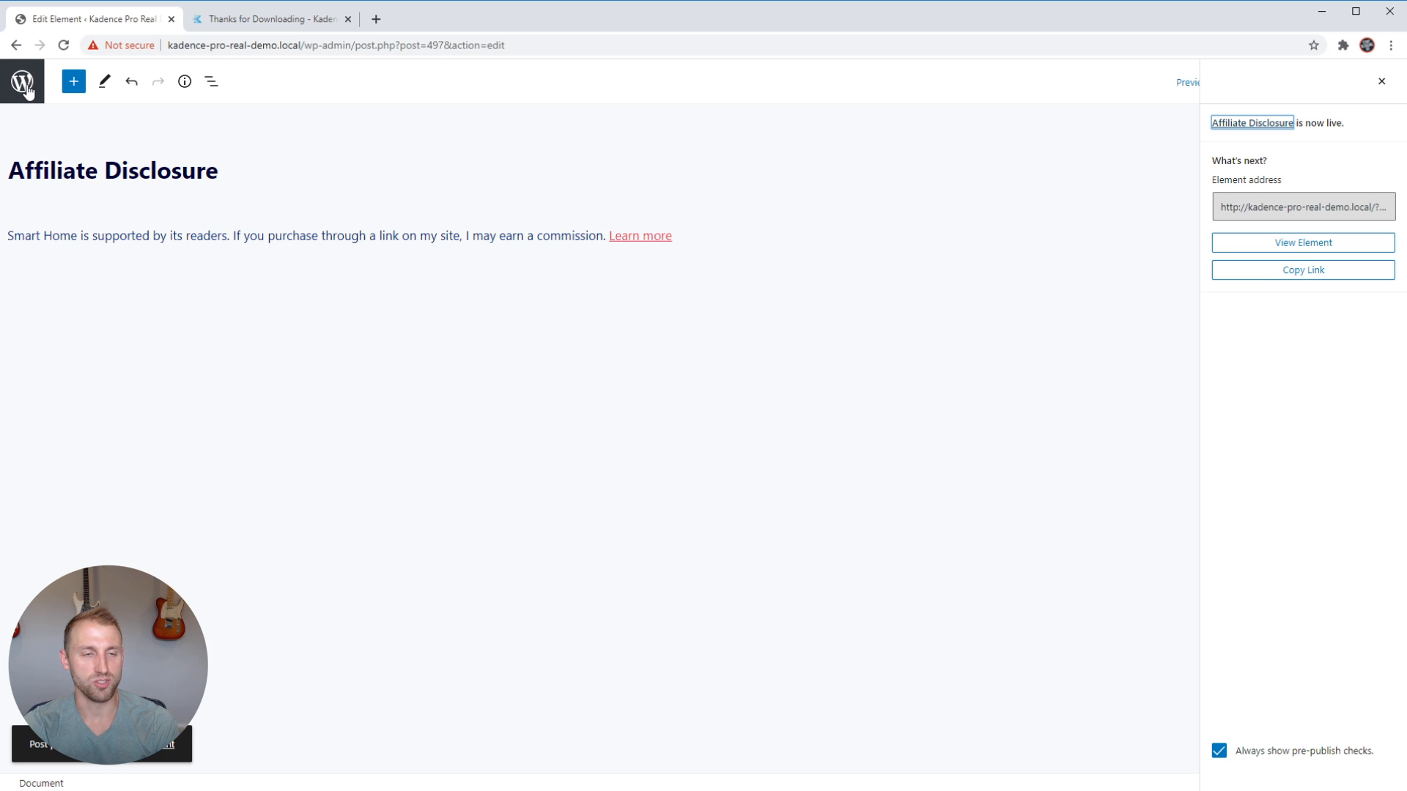
pyautogui.click(22, 80)
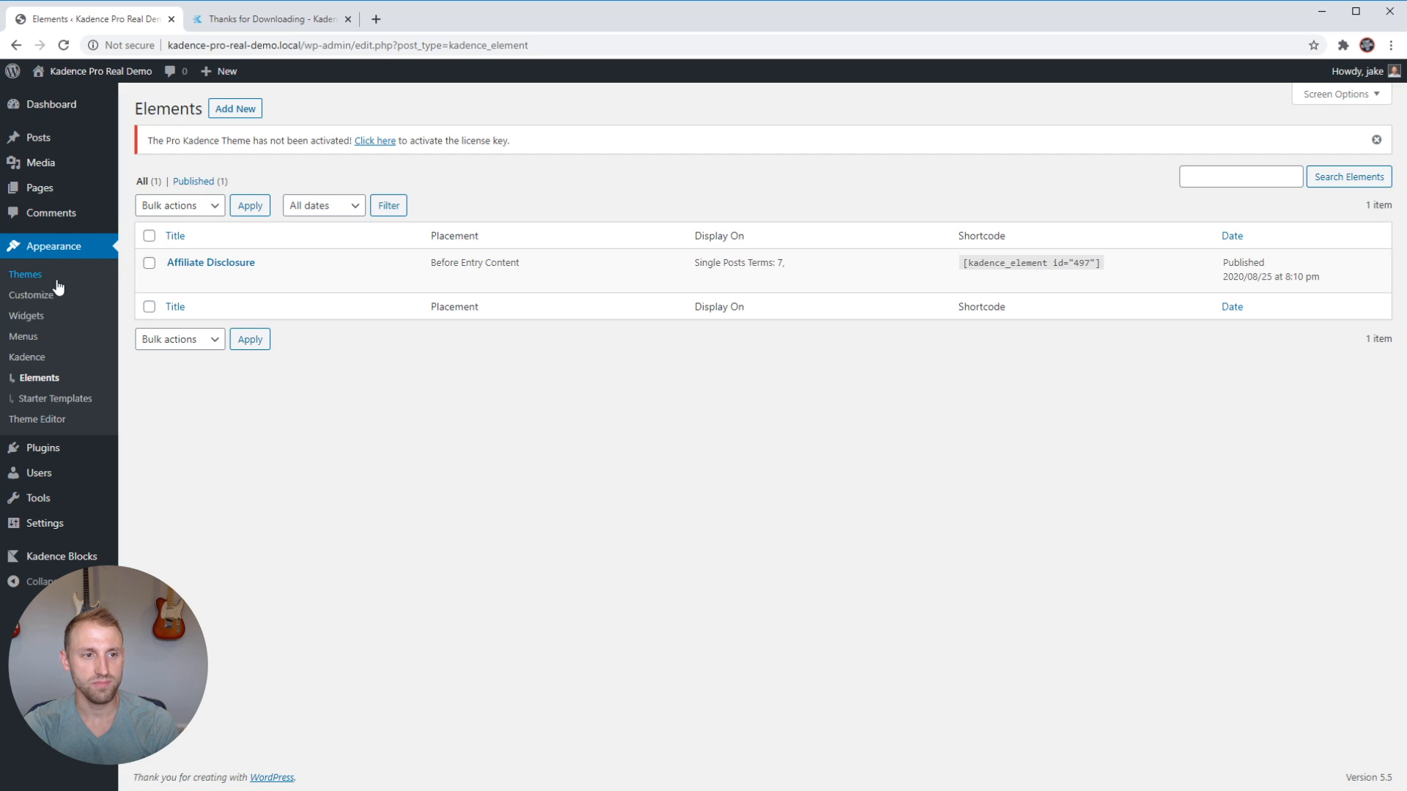
# Visit the live site and look through the sections of its home page.
pyautogui.moveTo(88, 73)
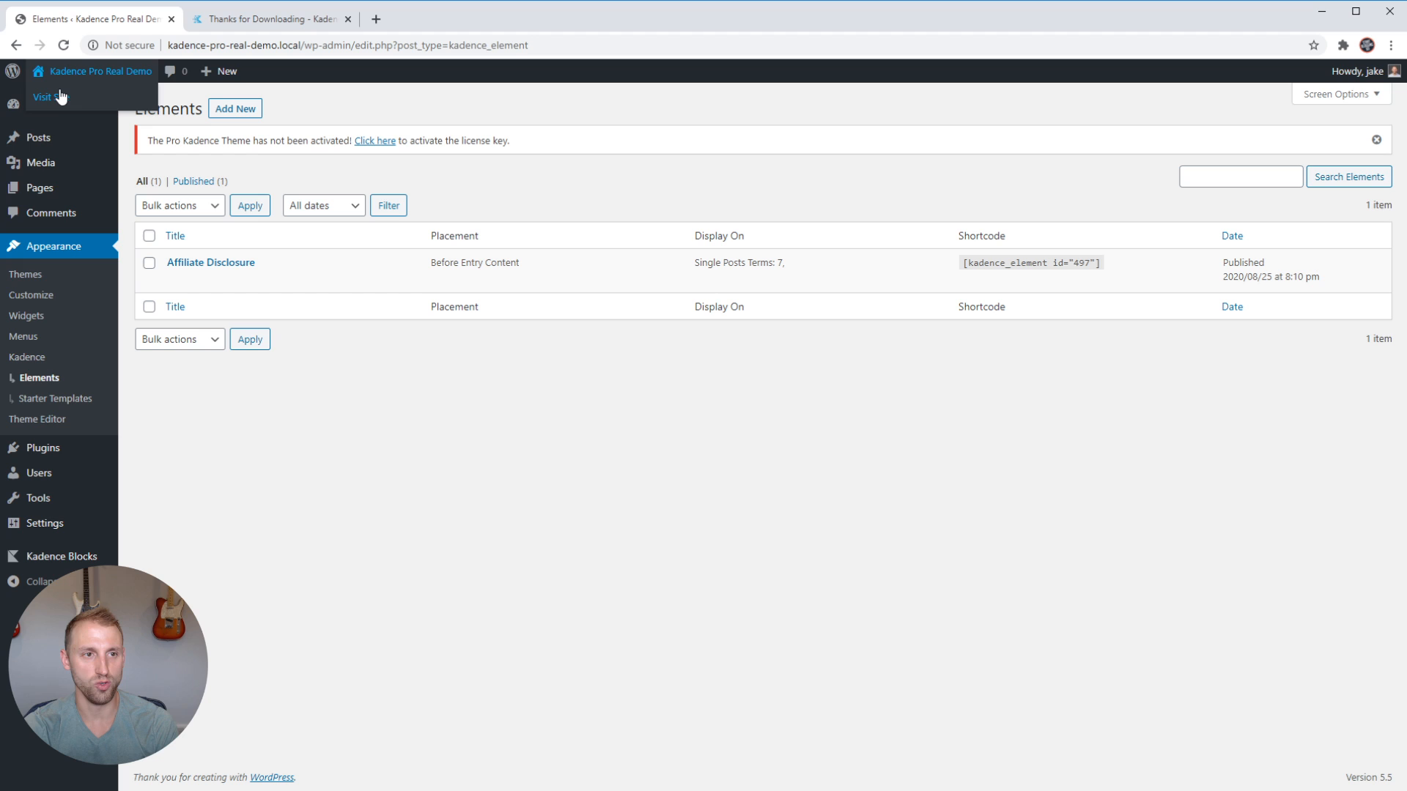
pyautogui.click(61, 98)
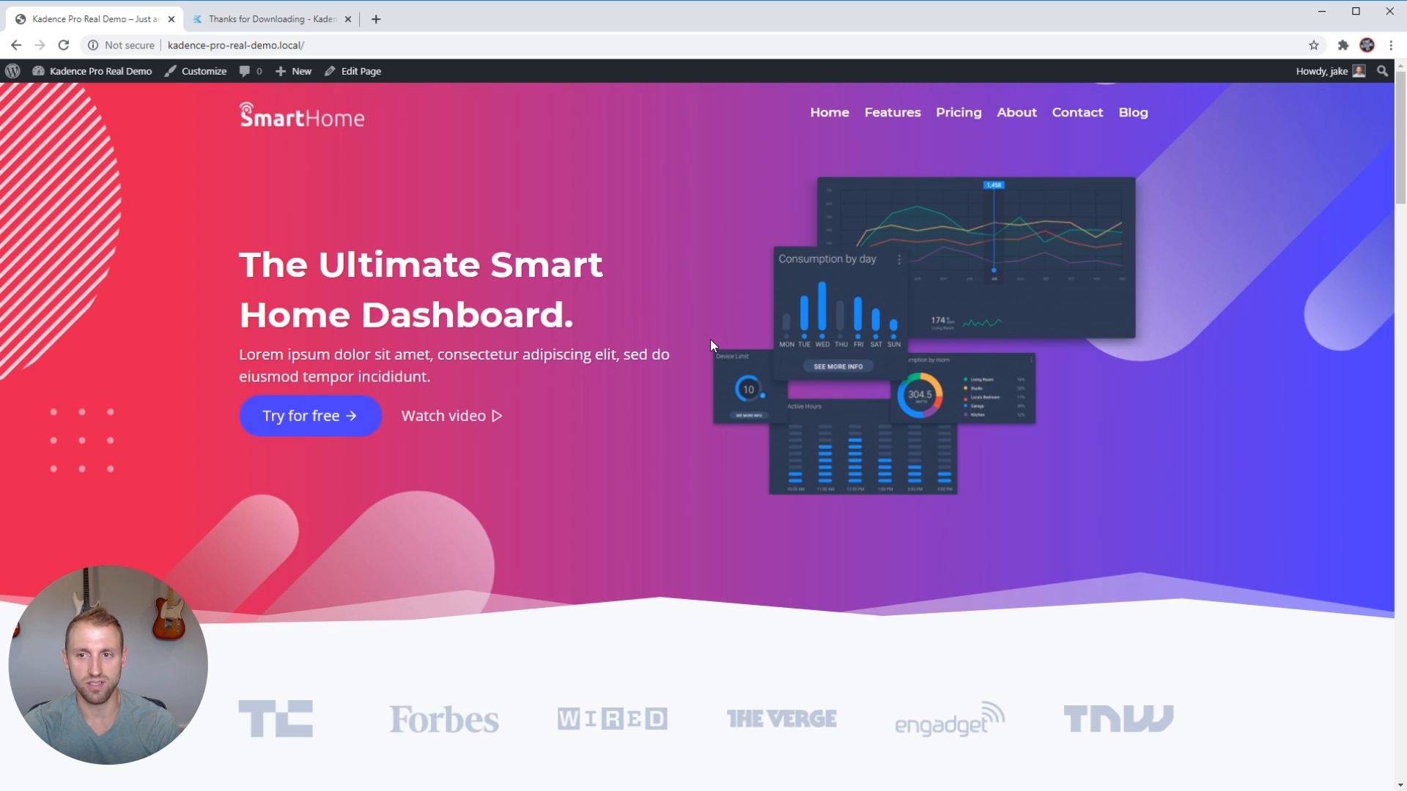
pyautogui.scroll(-10, 710, 342)
pyautogui.scroll(-2, 718, 352)
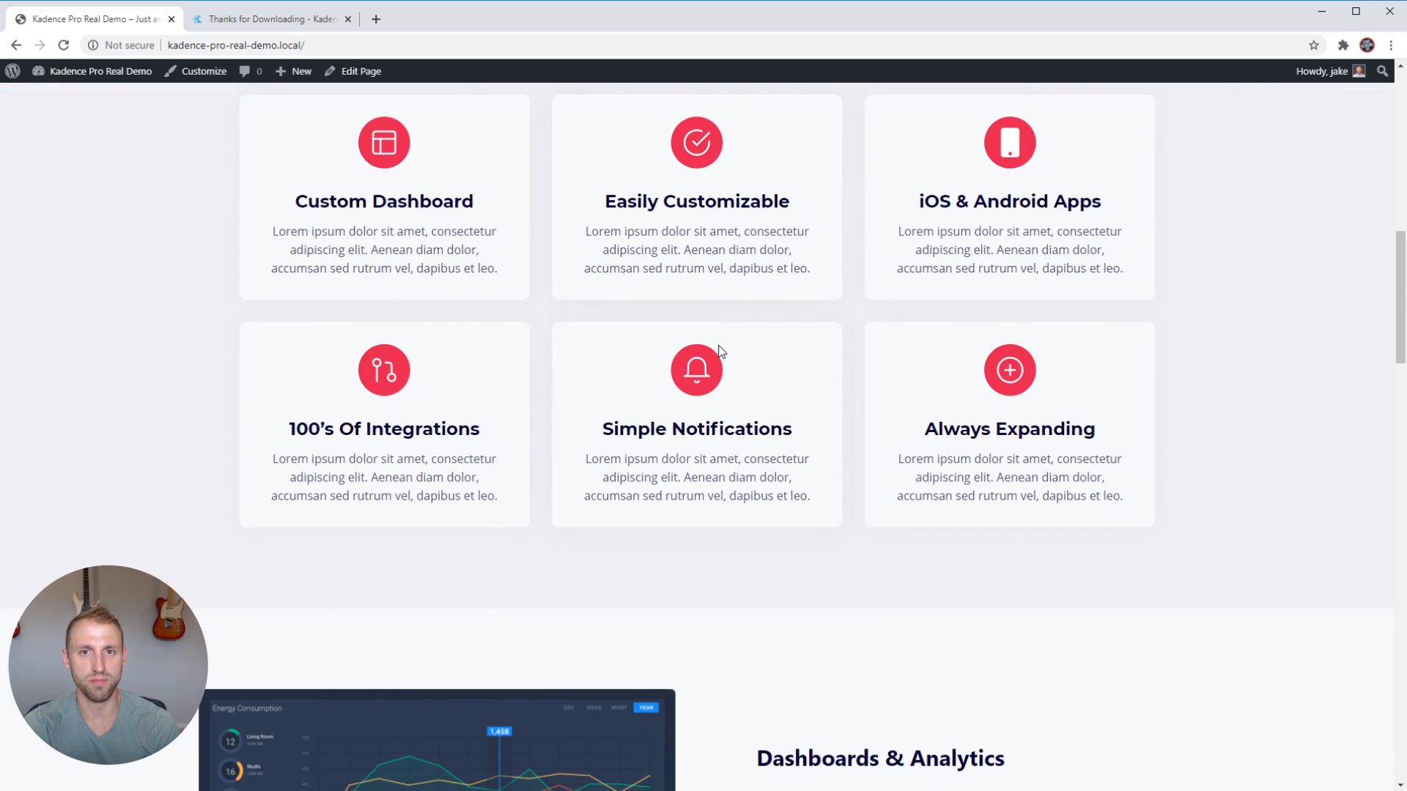
pyautogui.scroll(-15, 741, 419)
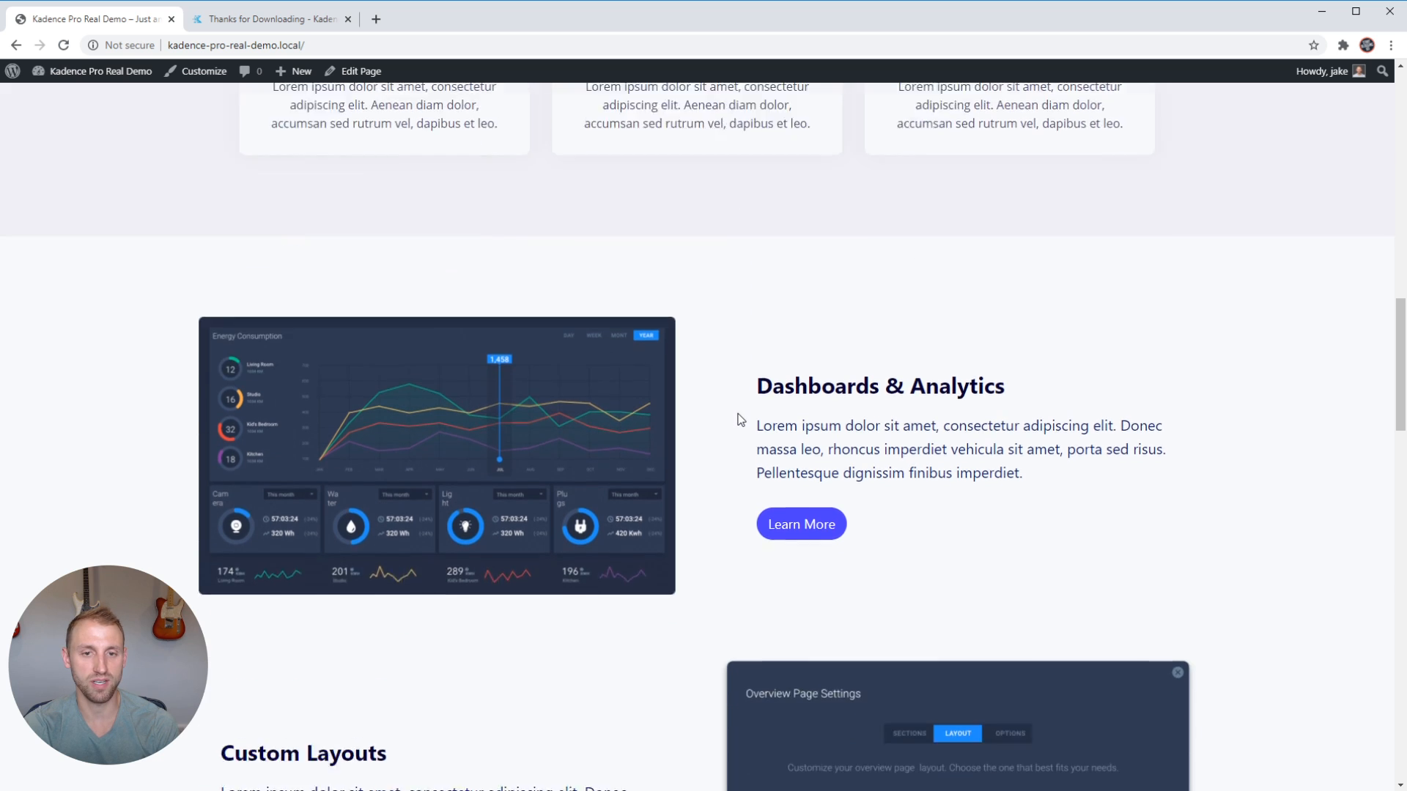
pyautogui.scroll(-7, 740, 412)
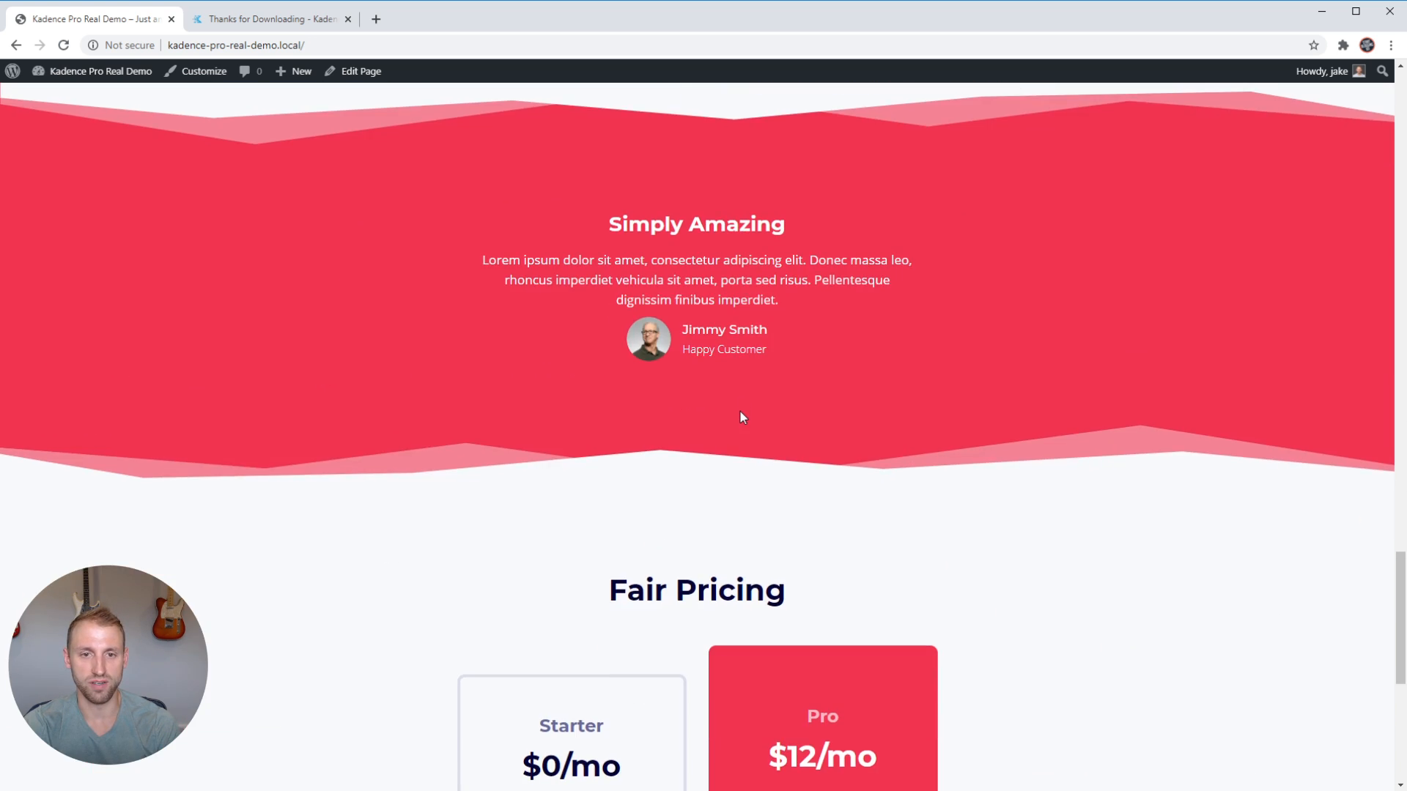
pyautogui.scroll(20, 740, 412)
pyautogui.scroll(15, 753, 412)
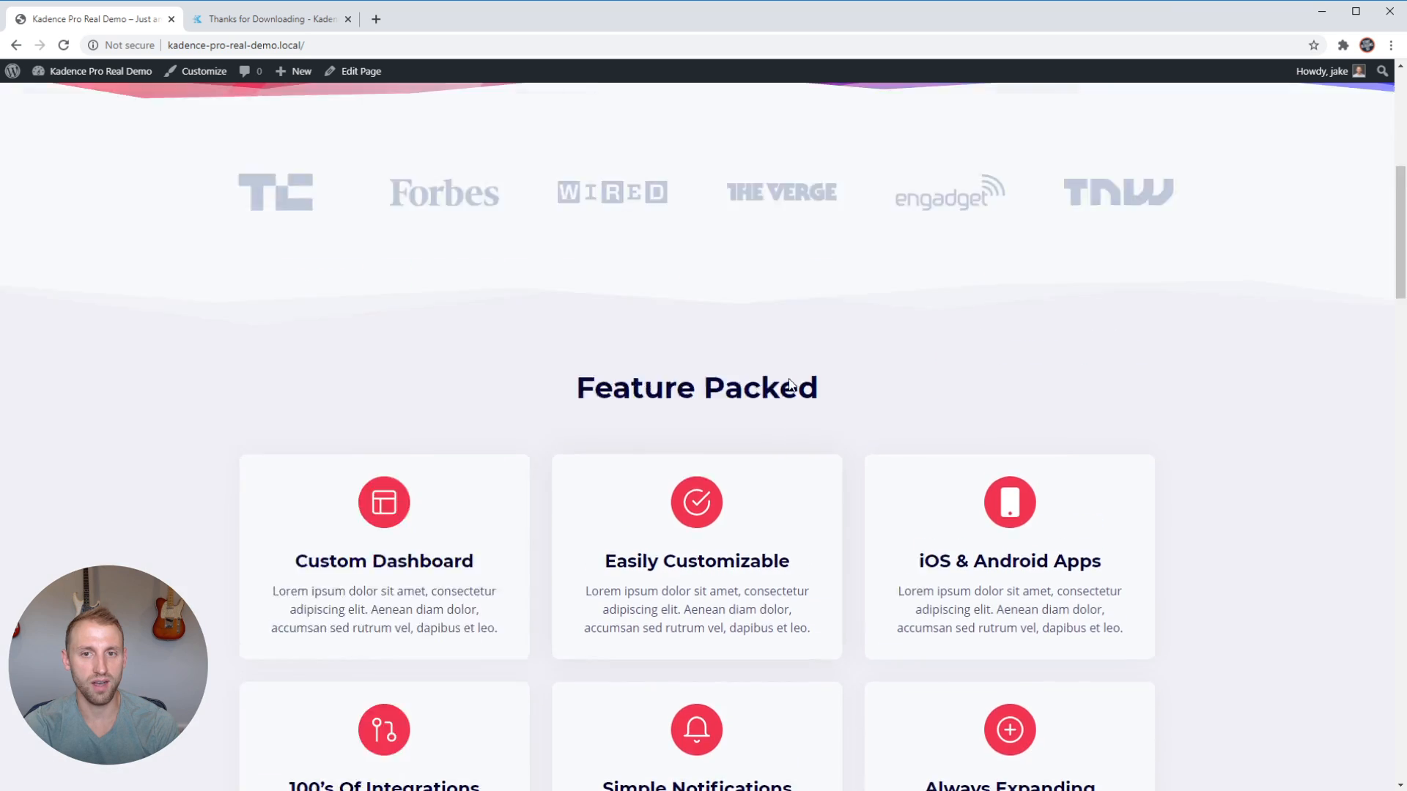
# Open the site's Blog page and look over the listed sample posts.
pyautogui.click(1134, 114)
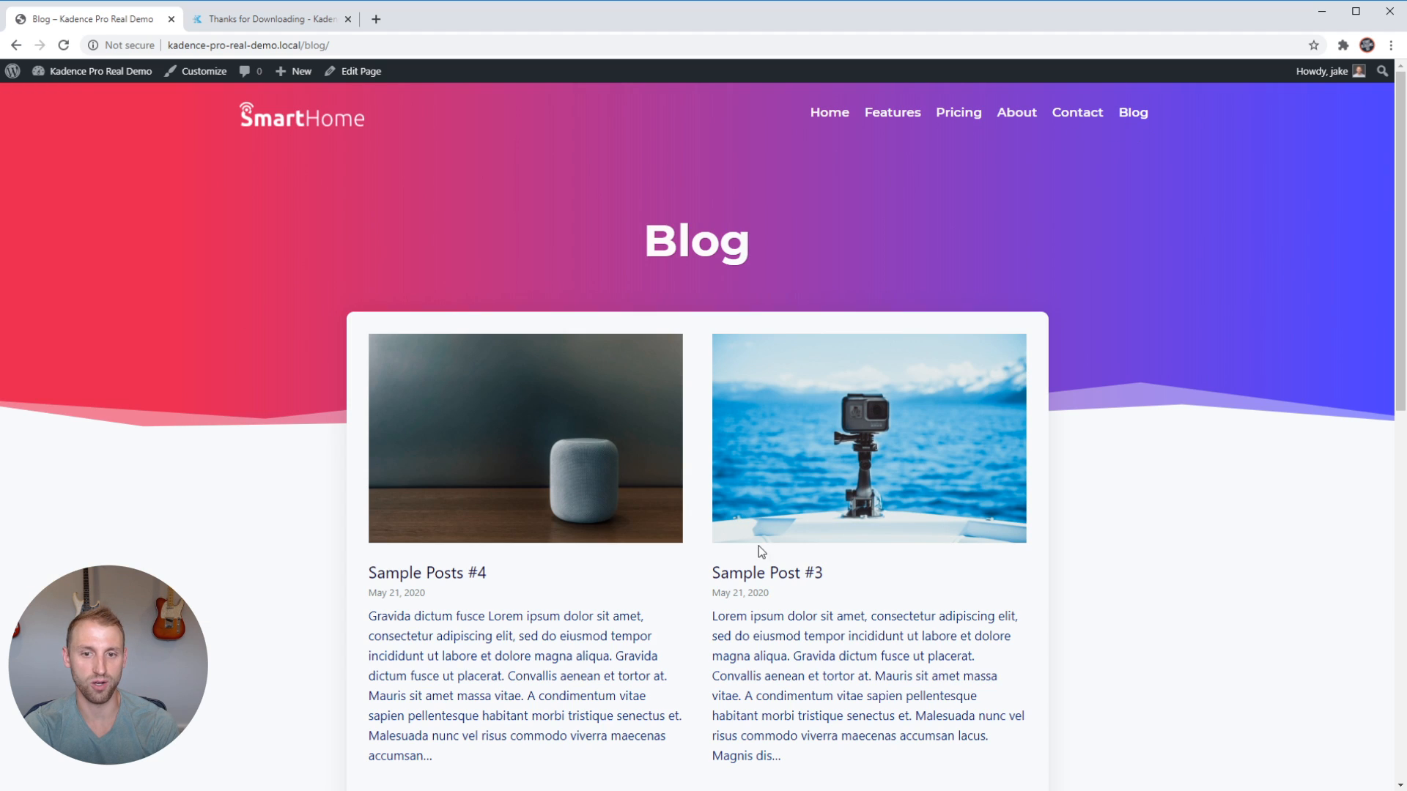
pyautogui.scroll(-6, 855, 557)
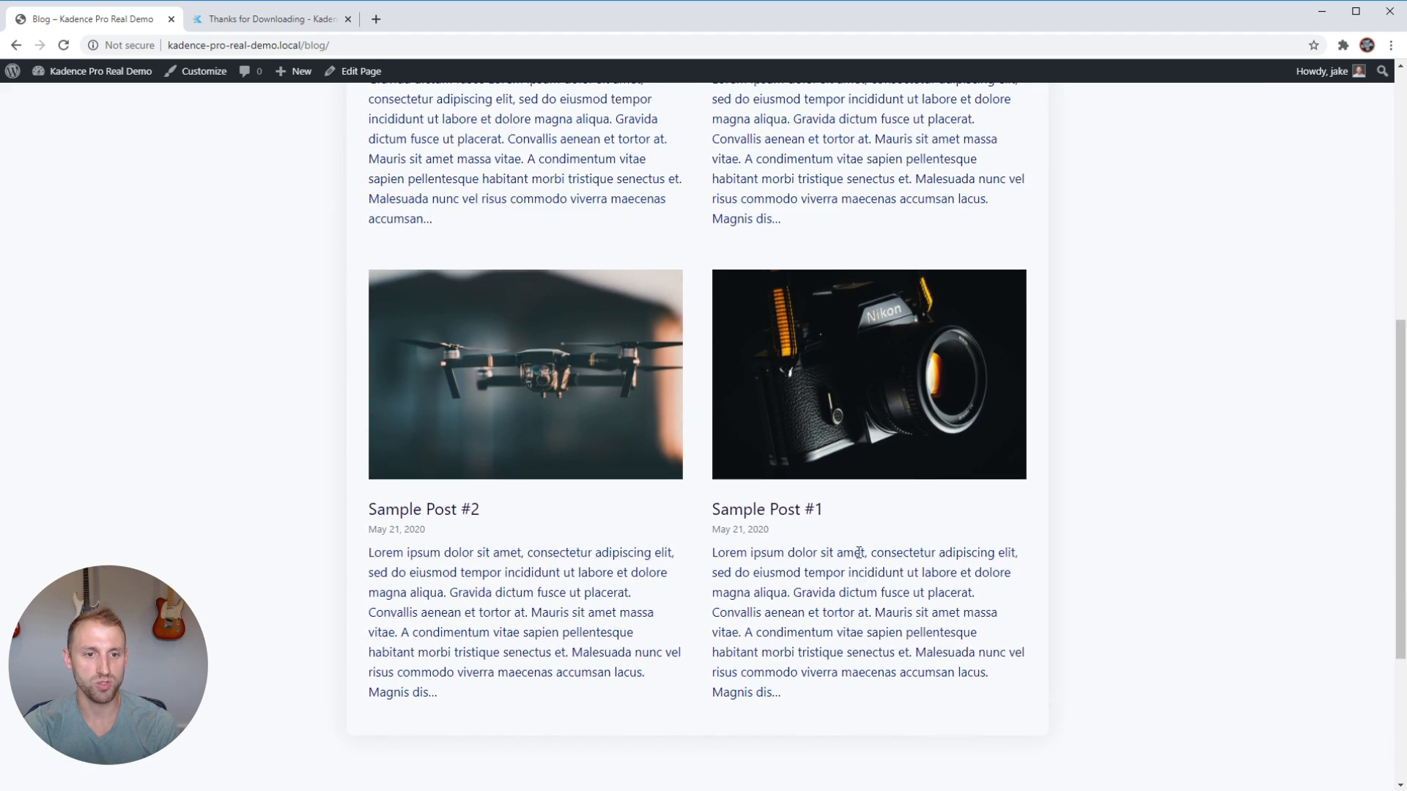
pyautogui.scroll(3, 638, 445)
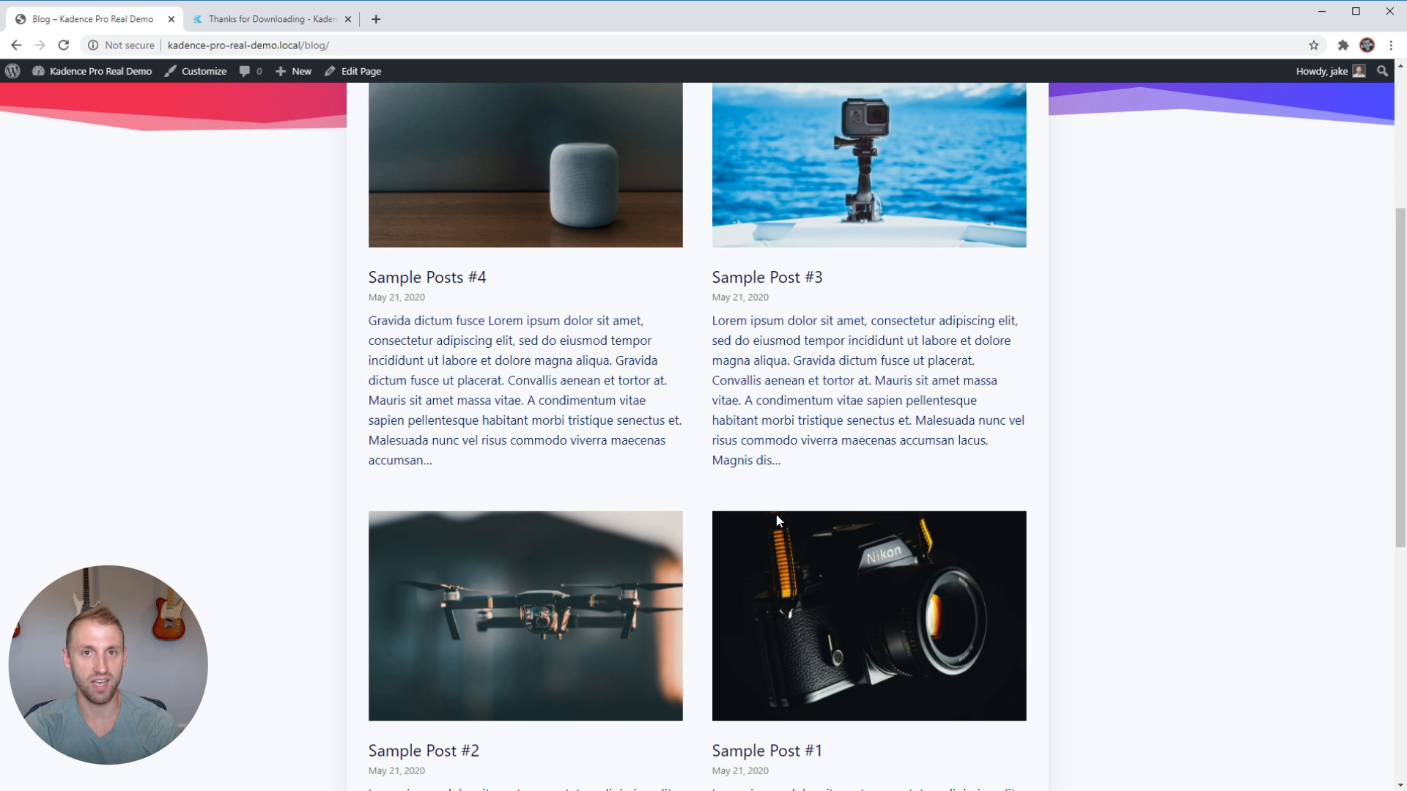
pyautogui.scroll(-2, 776, 513)
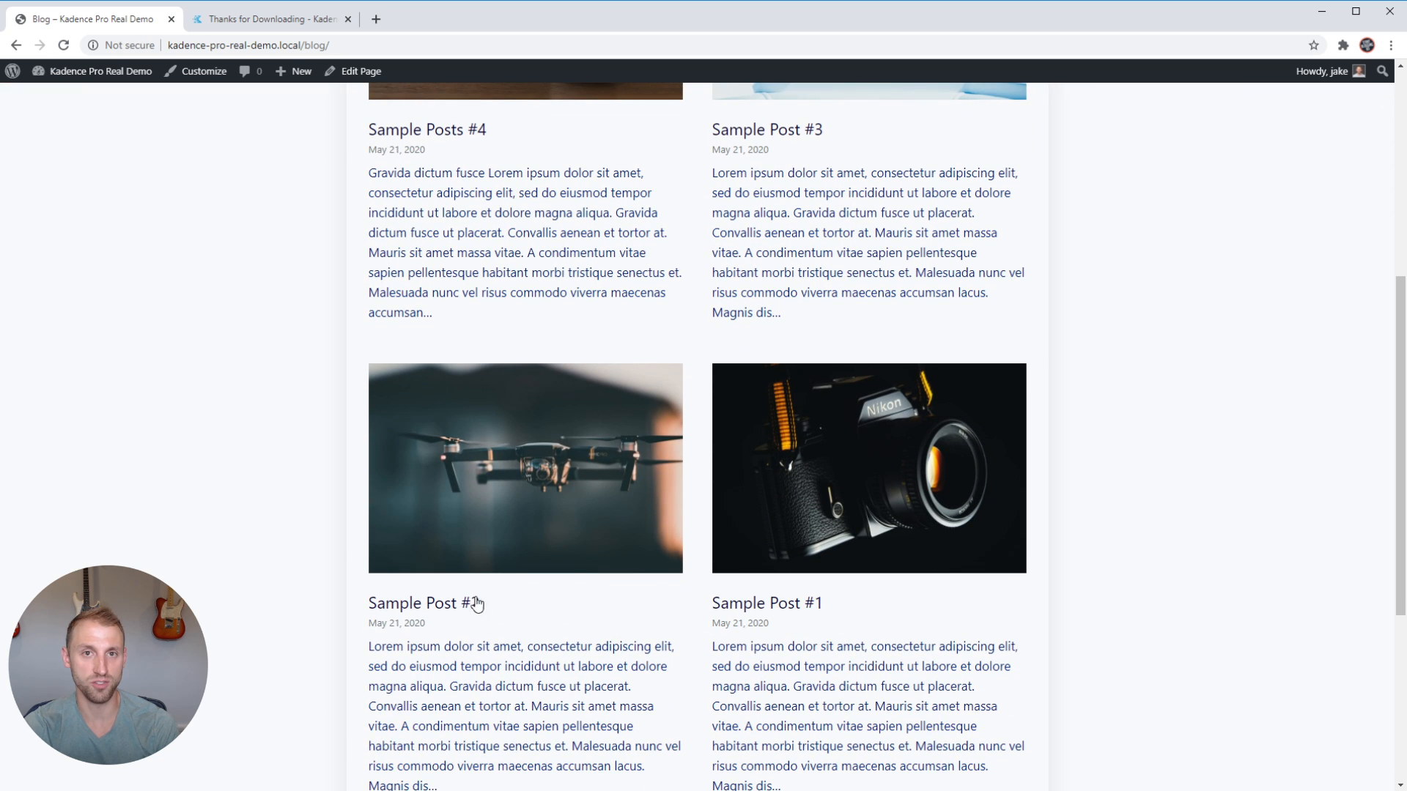
pyautogui.scroll(2, 471, 606)
# Open Sample Posts #4 and check for the affiliate disclosure text between the featured image and the post content.
pyautogui.click(464, 277)
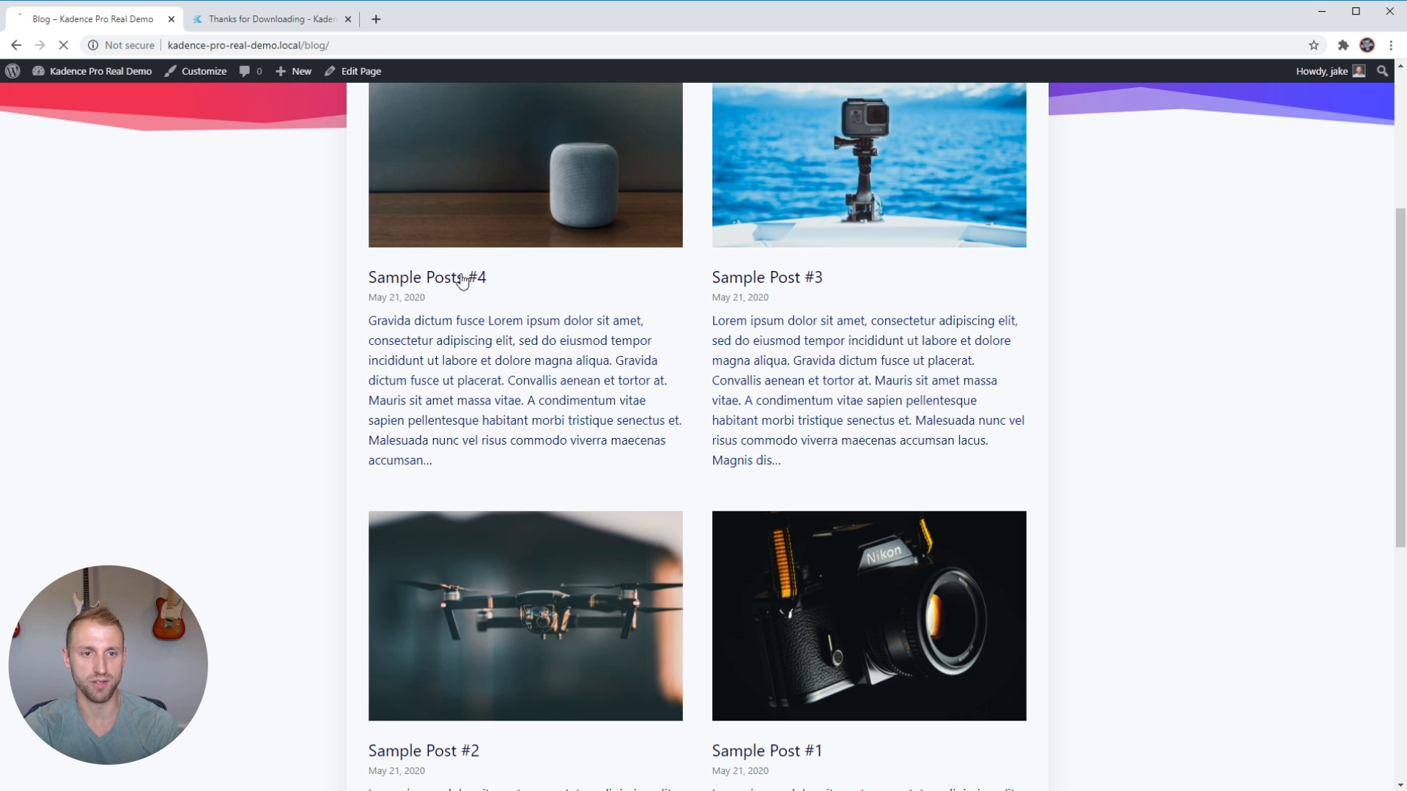
pyautogui.scroll(-1, 689, 447)
pyautogui.scroll(-3, 701, 471)
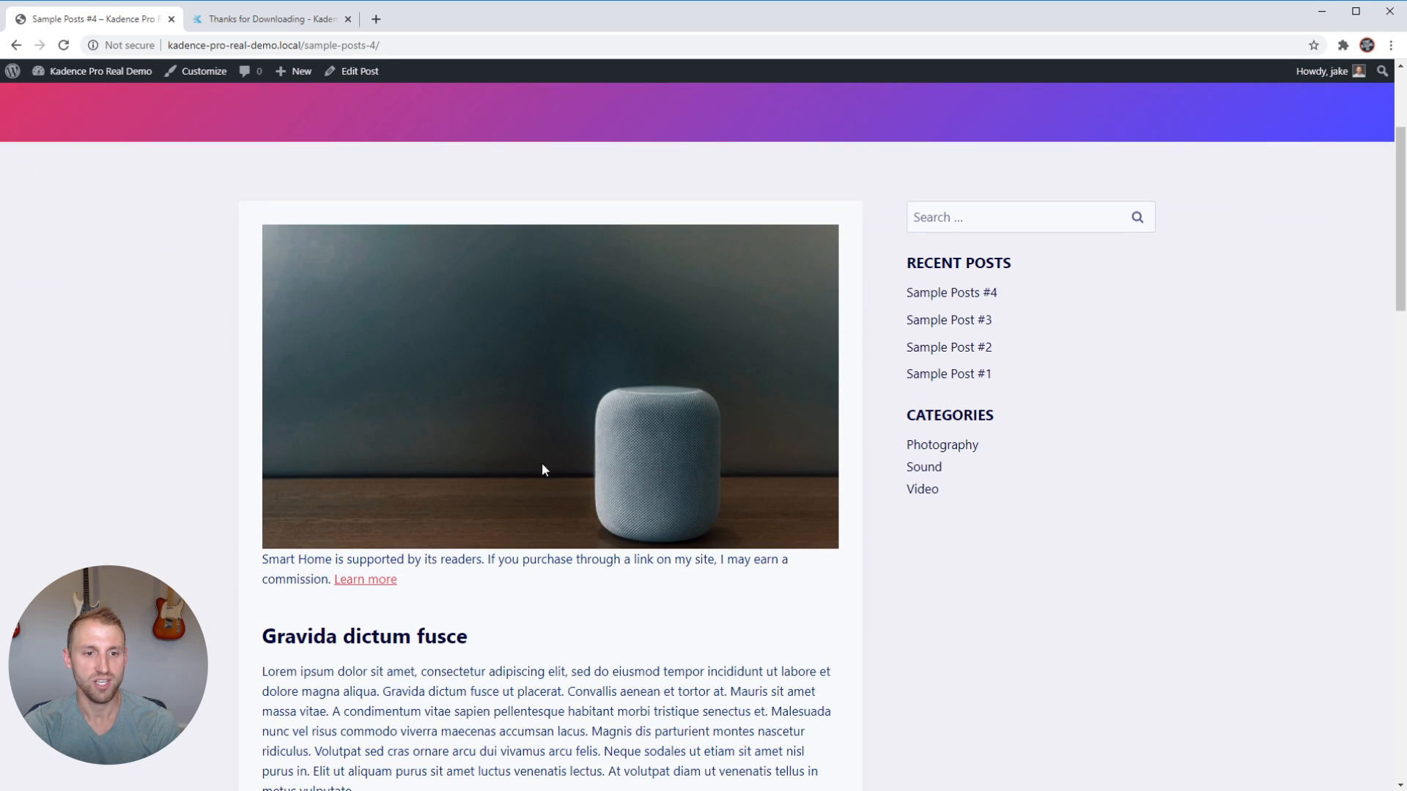
pyautogui.scroll(2, 433, 410)
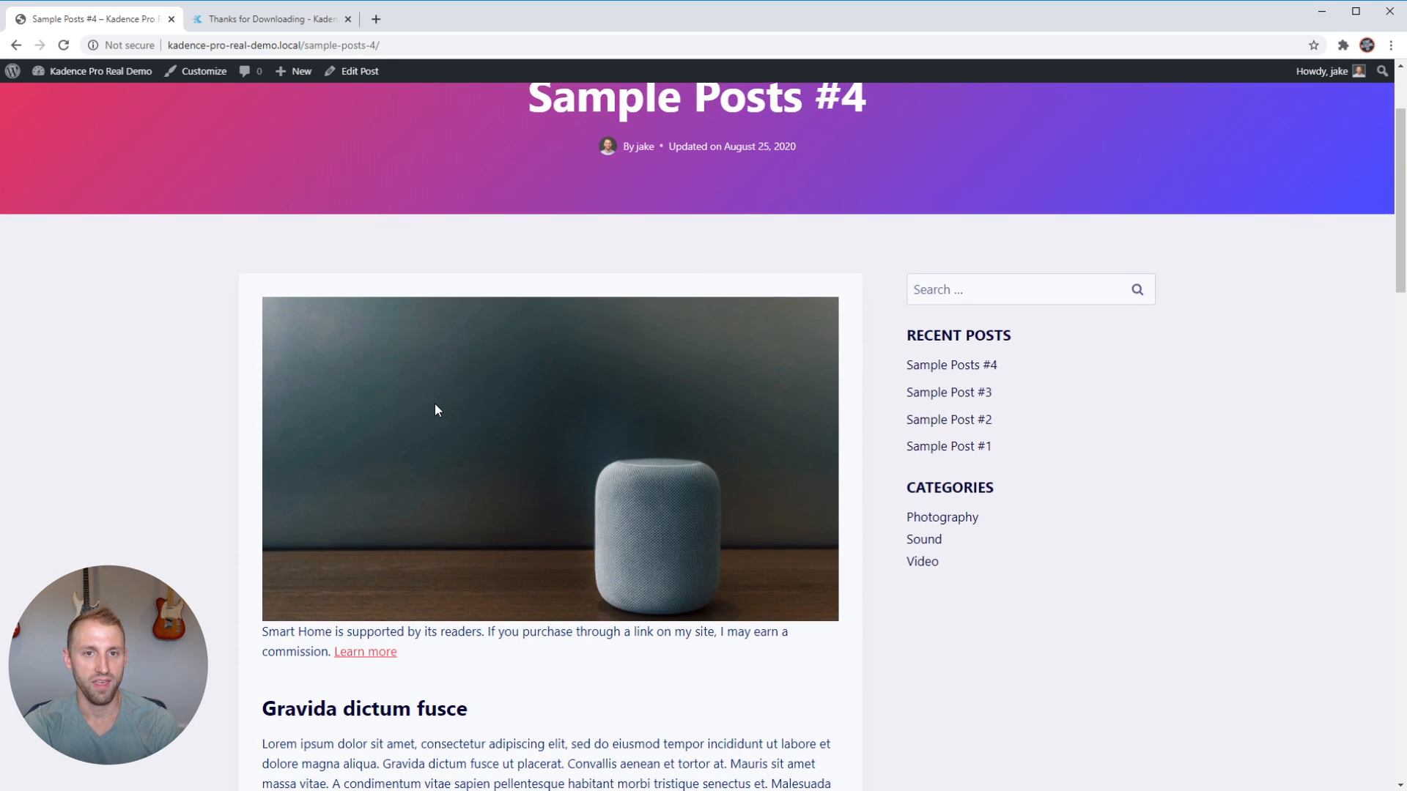
pyautogui.scroll(-2, 439, 439)
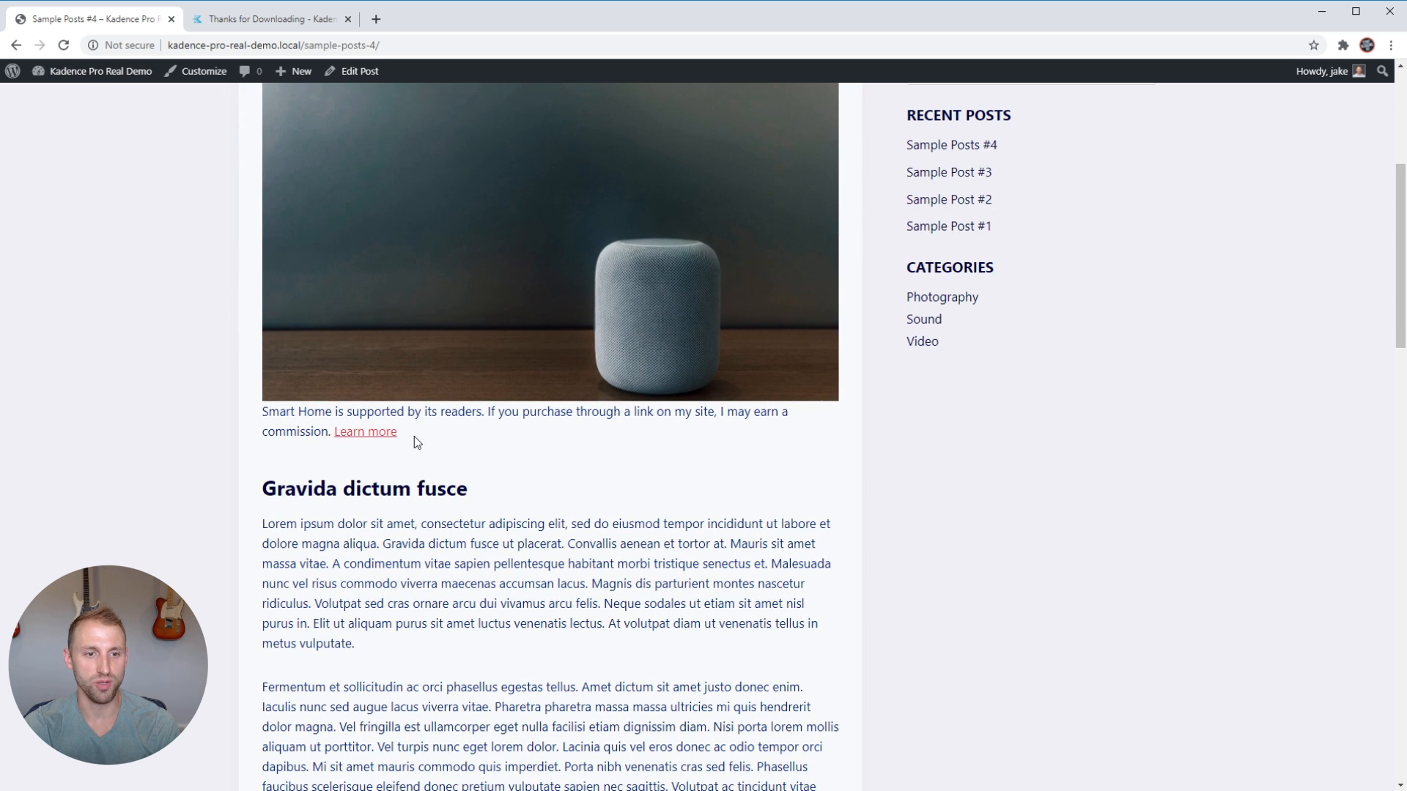
pyautogui.moveTo(415, 437); pyautogui.dragTo(253, 416)
pyautogui.click(469, 445)
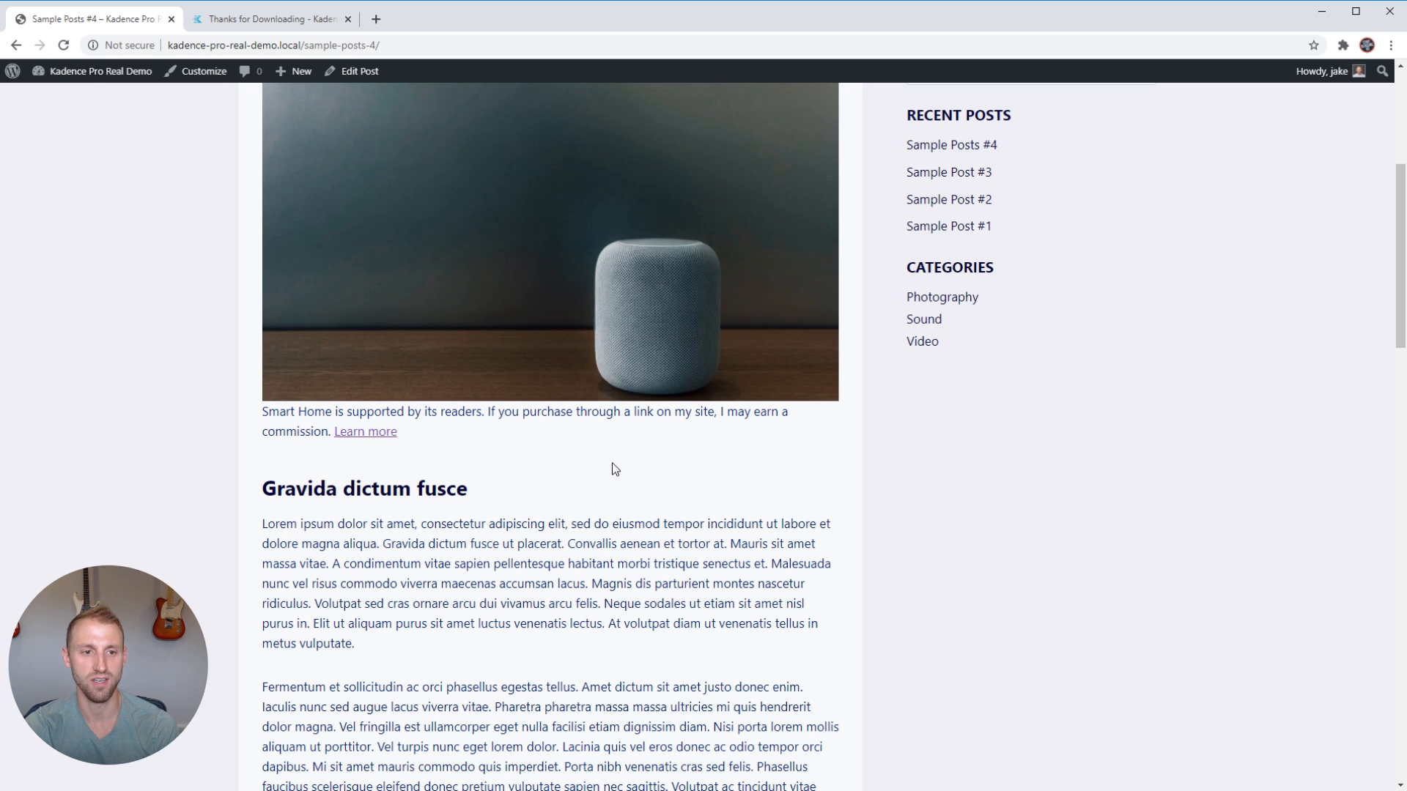
# Read through Sample Posts #4 to check the tags listed at its end, then return to the featured image.
pyautogui.scroll(-8, 684, 476)
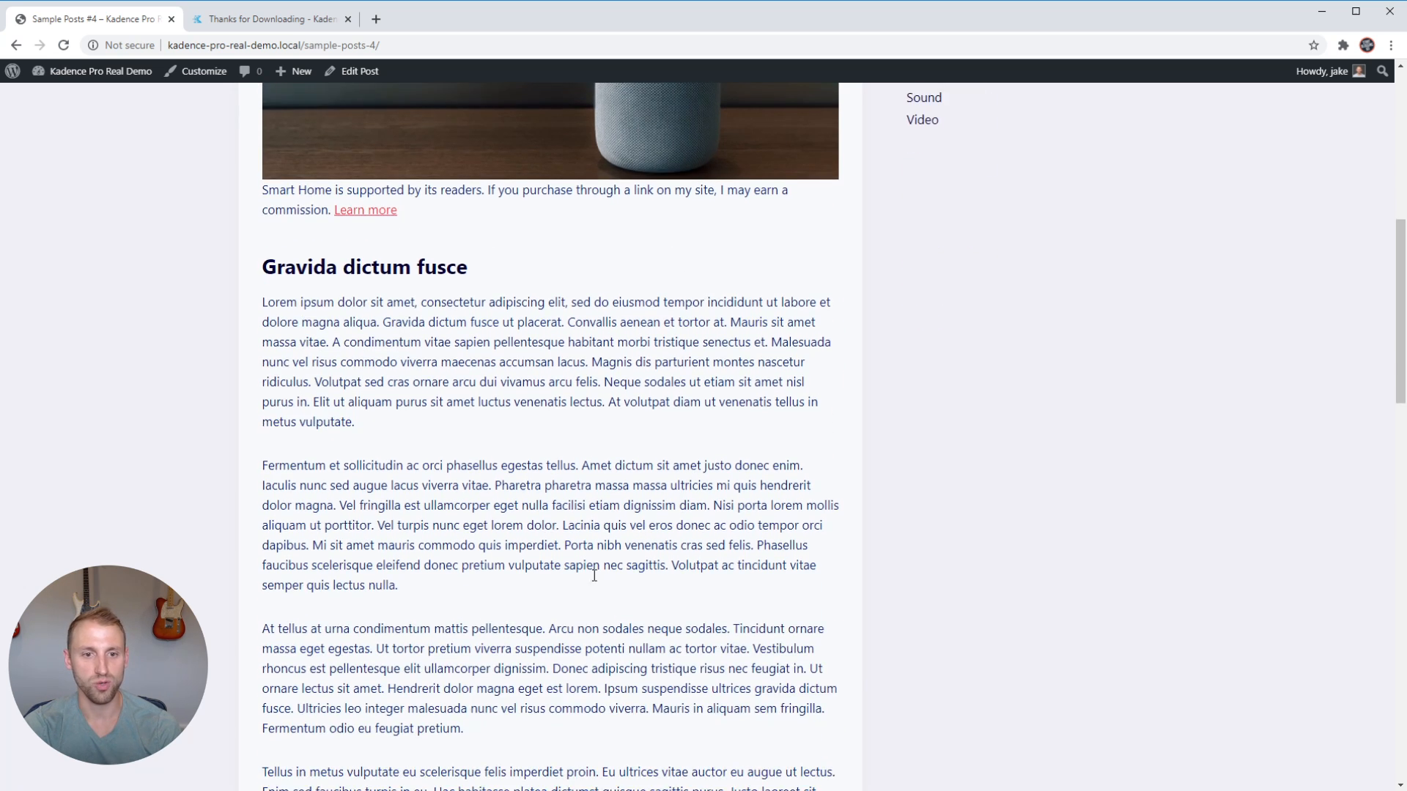
pyautogui.scroll(-3, 681, 469)
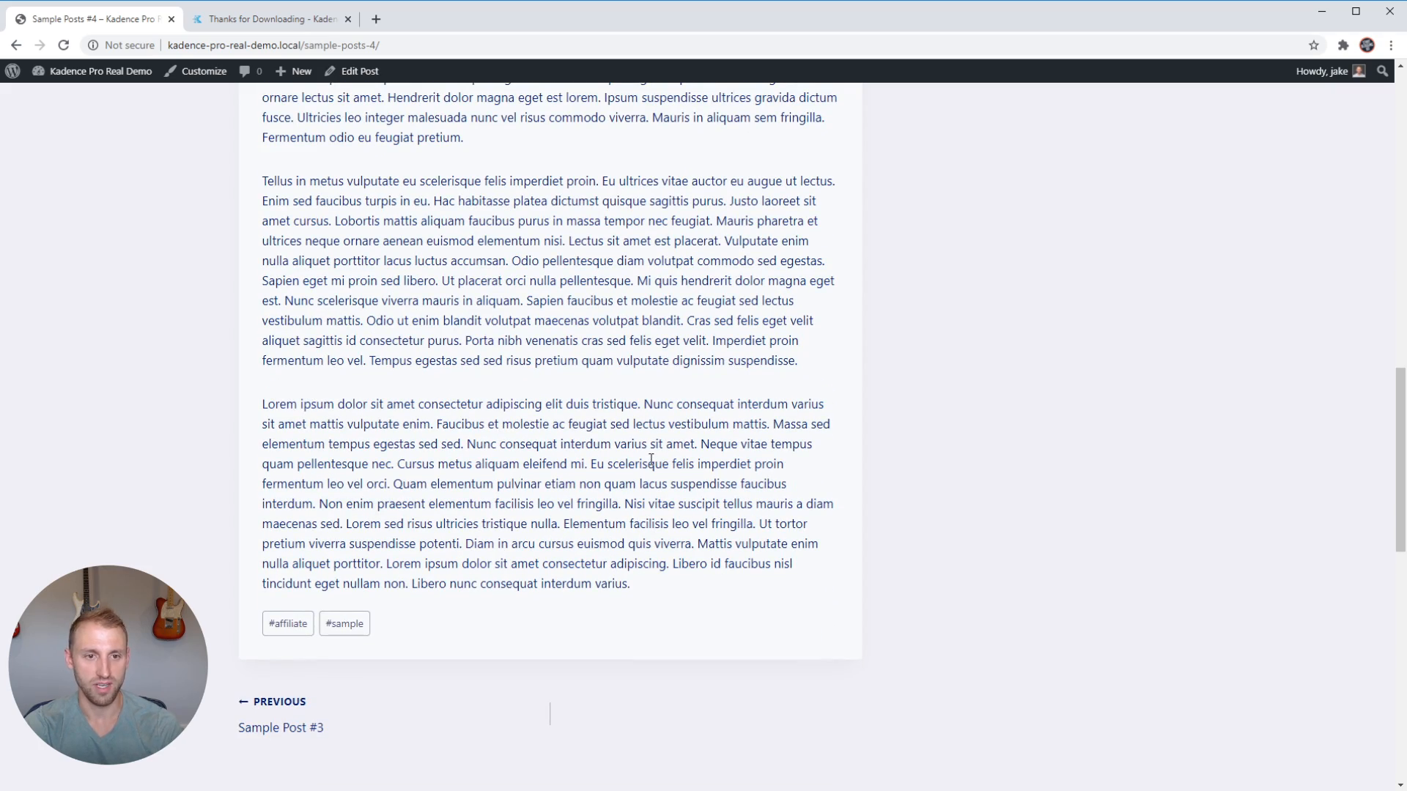
pyautogui.scroll(3, 654, 458)
pyautogui.scroll(10, 658, 469)
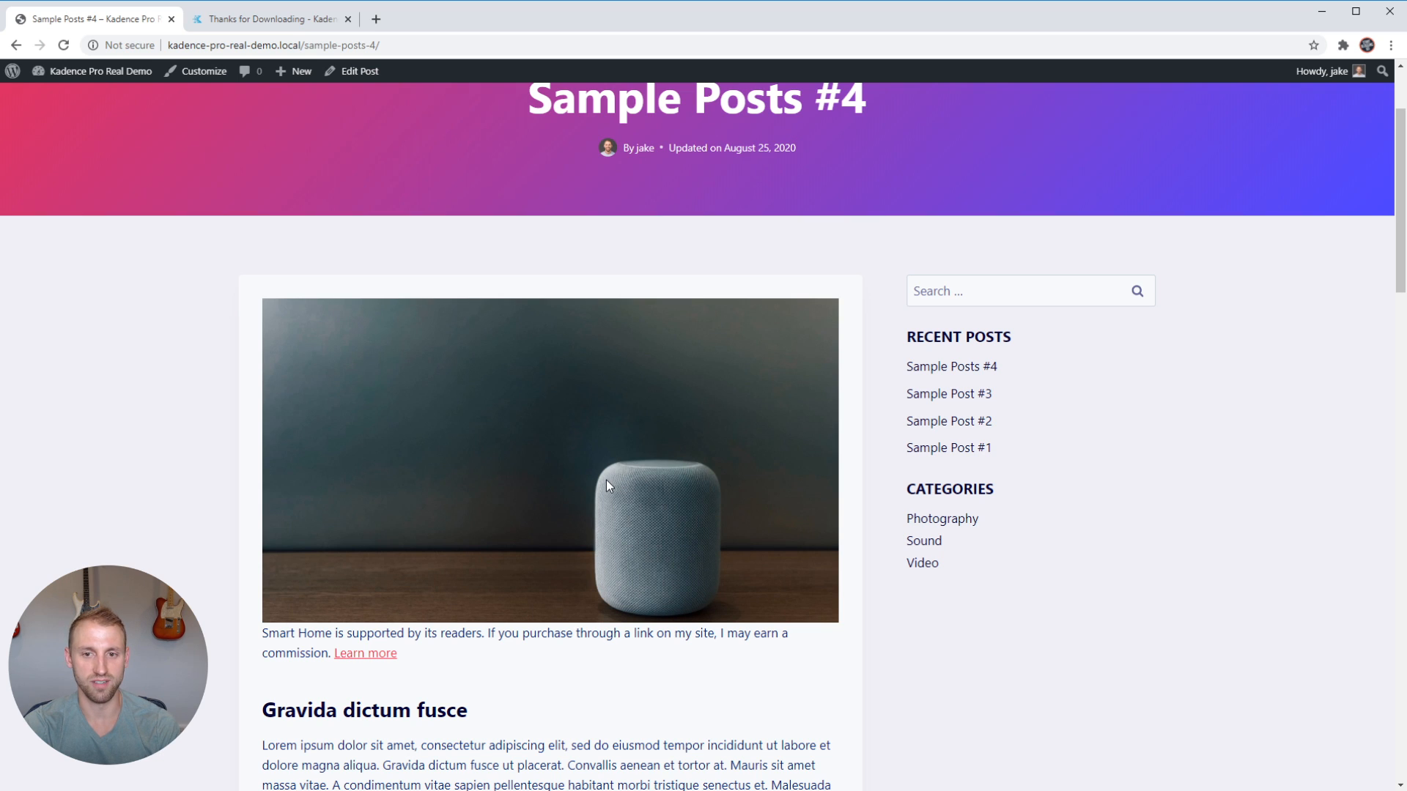
# Go back to the Blog page, open Sample Post #3 and check for the affiliate disclosure text below its featured image.
pyautogui.hotkey('alt', 'Left')
pyautogui.scroll(-3, 843, 465)
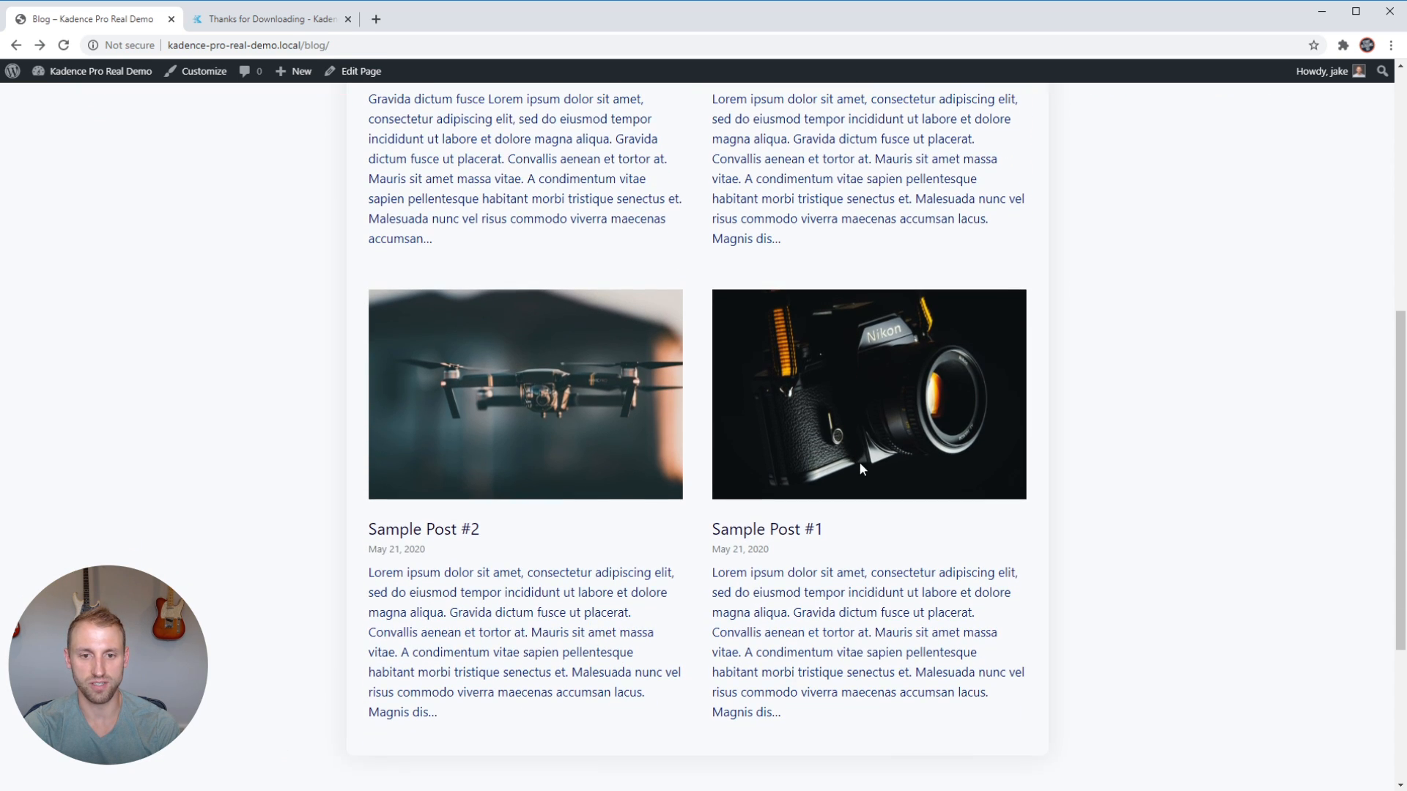
pyautogui.scroll(4, 777, 473)
pyautogui.click(783, 353)
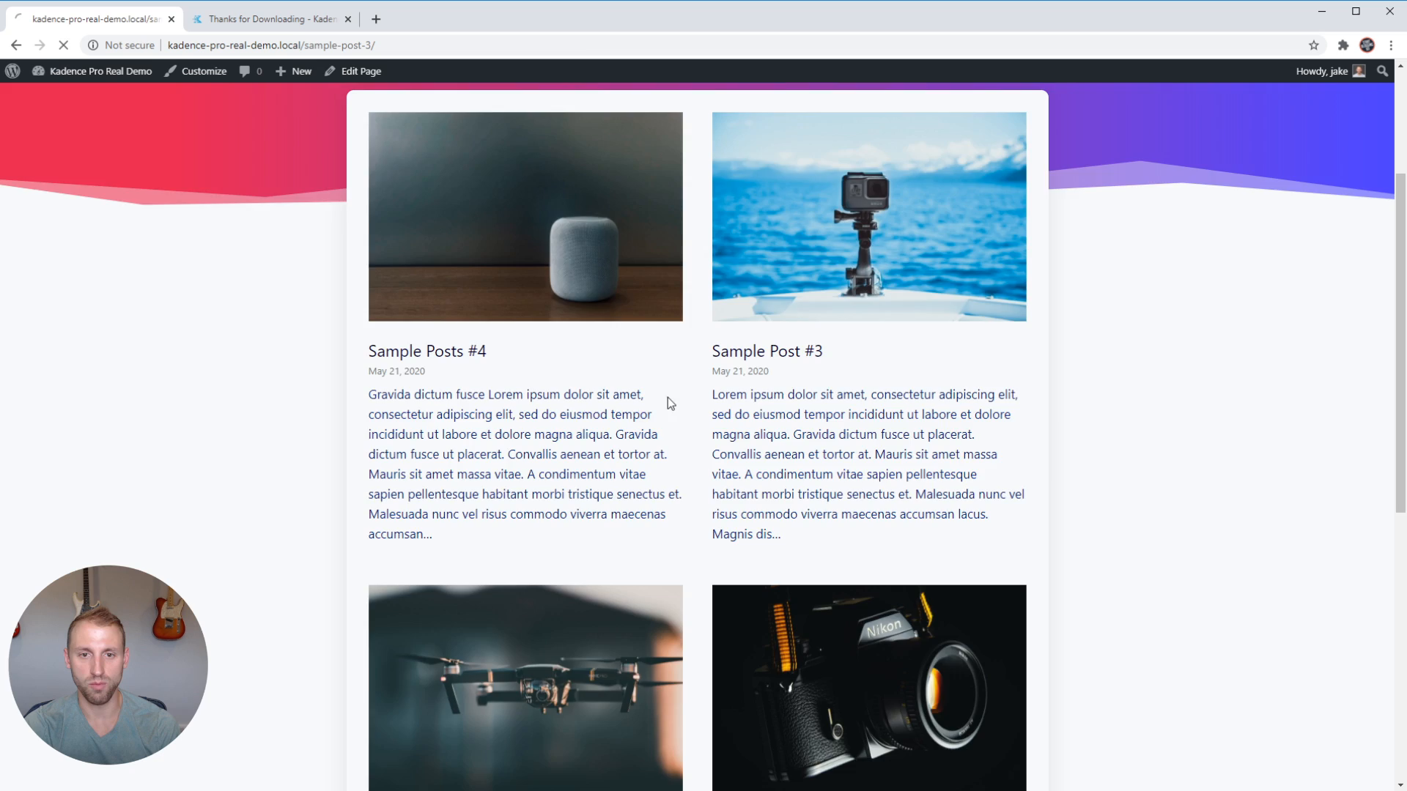
pyautogui.scroll(-4, 576, 440)
pyautogui.moveTo(424, 504); pyautogui.dragTo(235, 492)
pyautogui.click(470, 531)
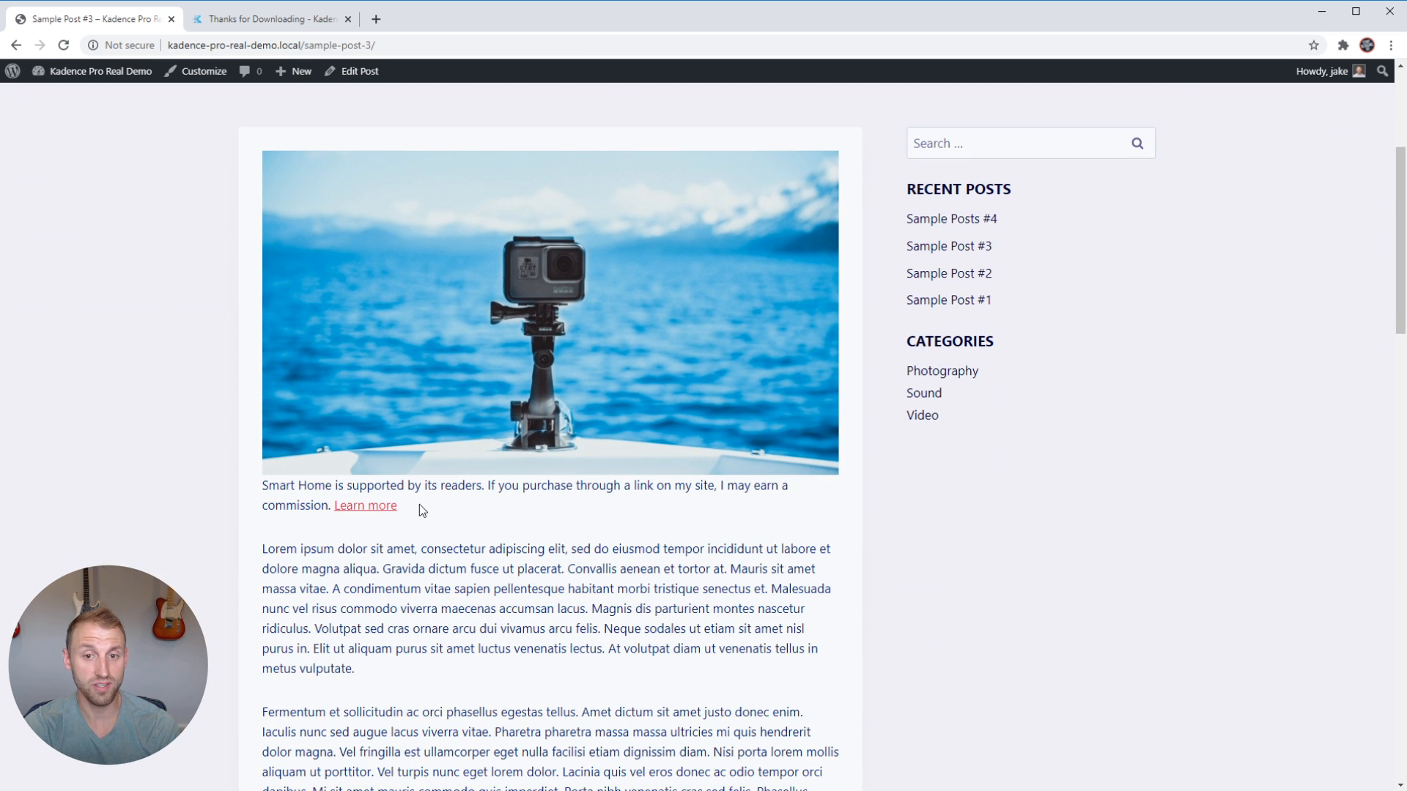
# Open Sample Post #2 from the Blog page, check below its featured image for the affiliate disclosure, and return to the Blog page.
pyautogui.hotkey('alt', 'Left')
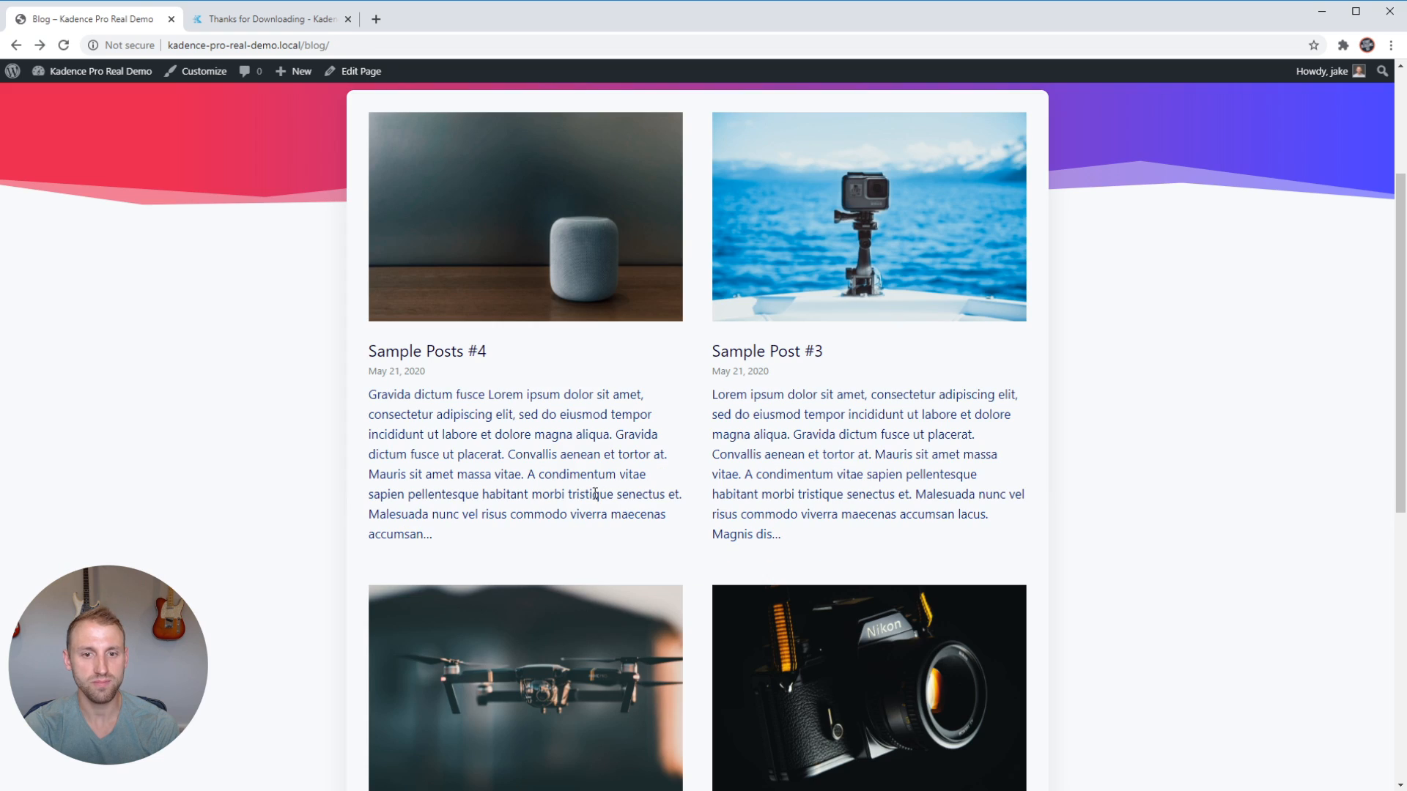
pyautogui.scroll(-4, 596, 494)
pyautogui.click(465, 531)
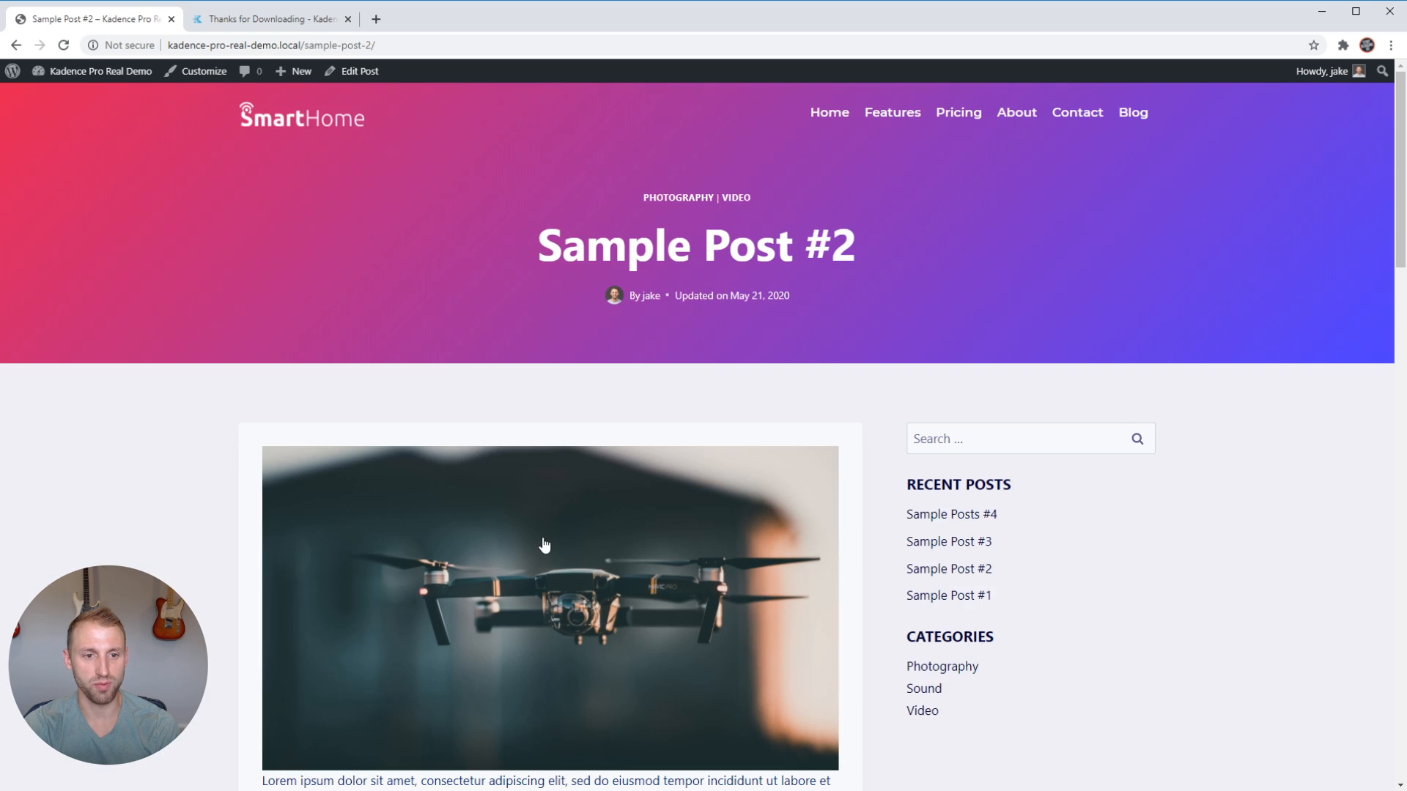
pyautogui.scroll(-4, 544, 545)
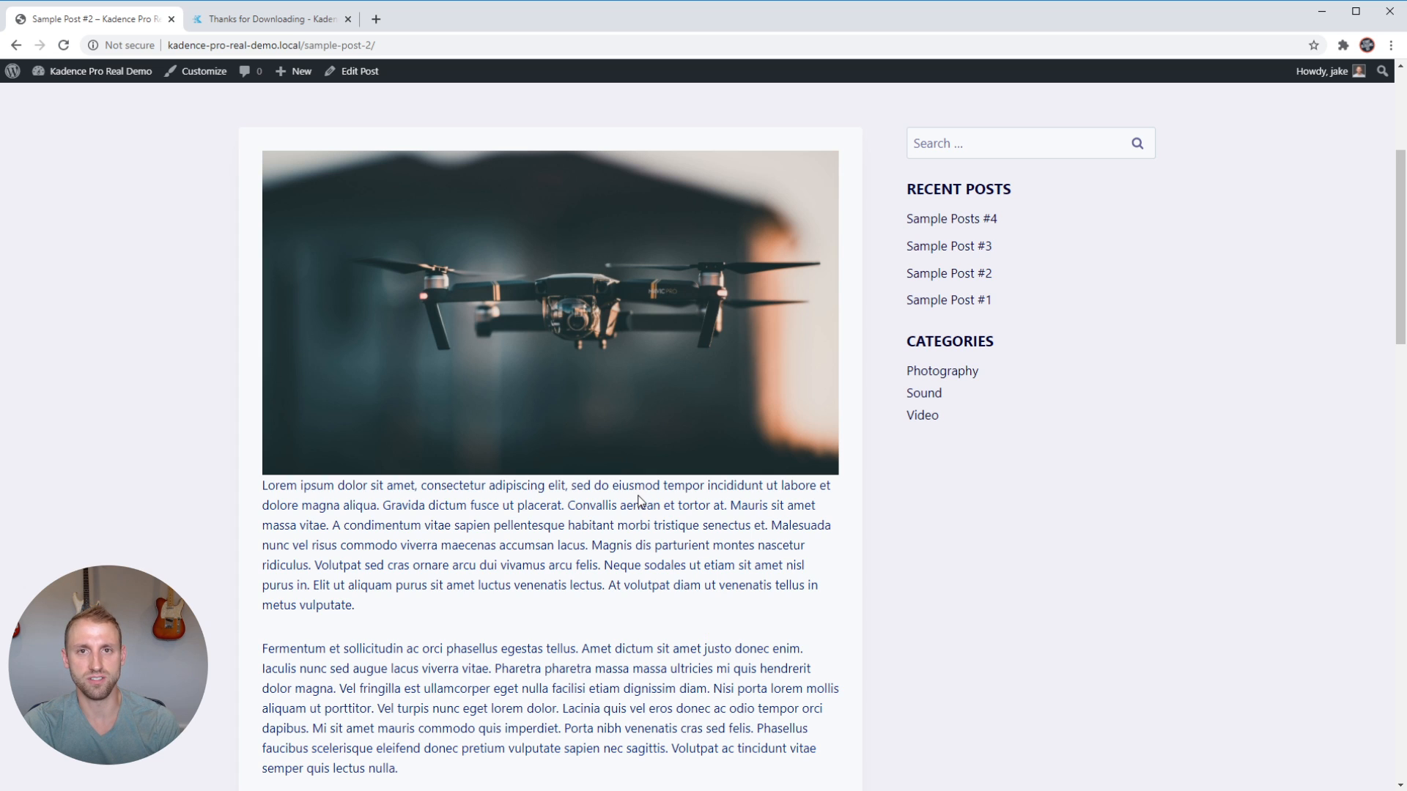
pyautogui.hotkey('alt', 'Left')
pyautogui.scroll(10, 645, 528)
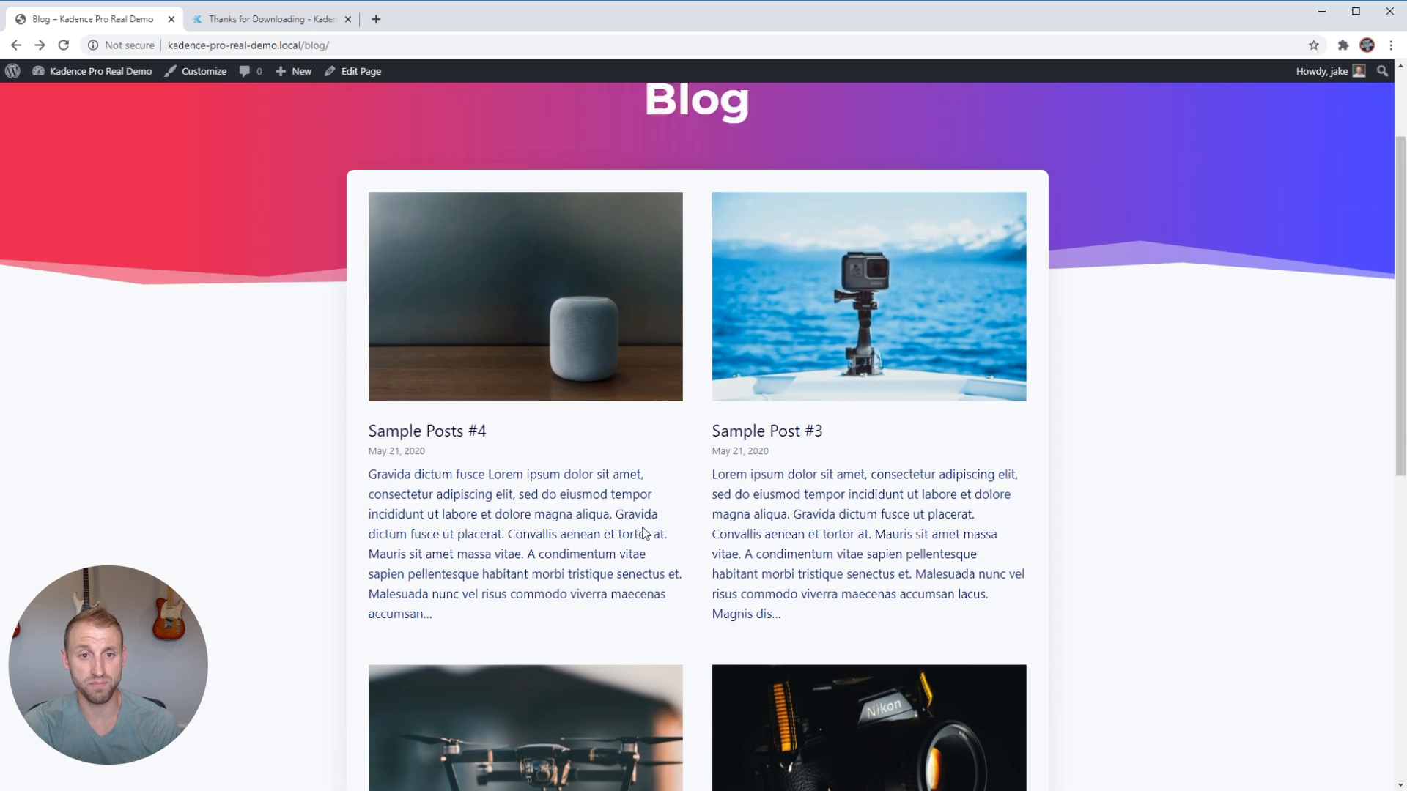